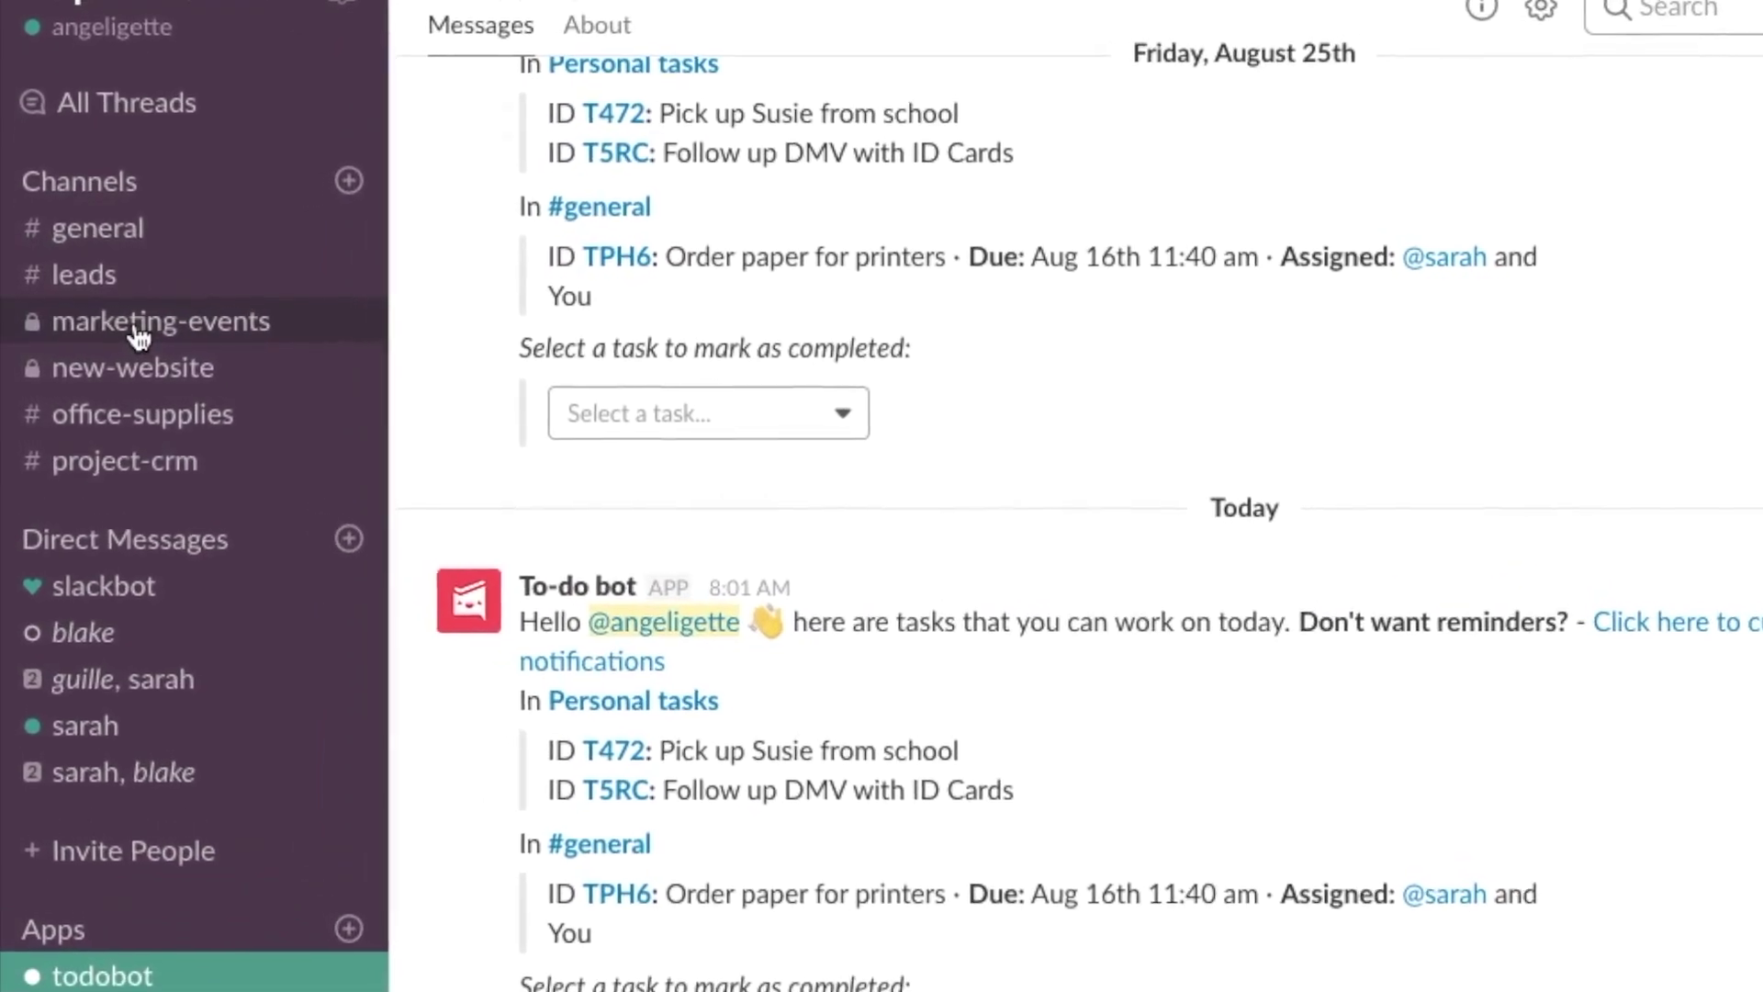
Step: Create the to-do task 'Set up presentation slides' in #marketing-events with /todo
{"action": "left_click", "coordinate": [142, 327]}
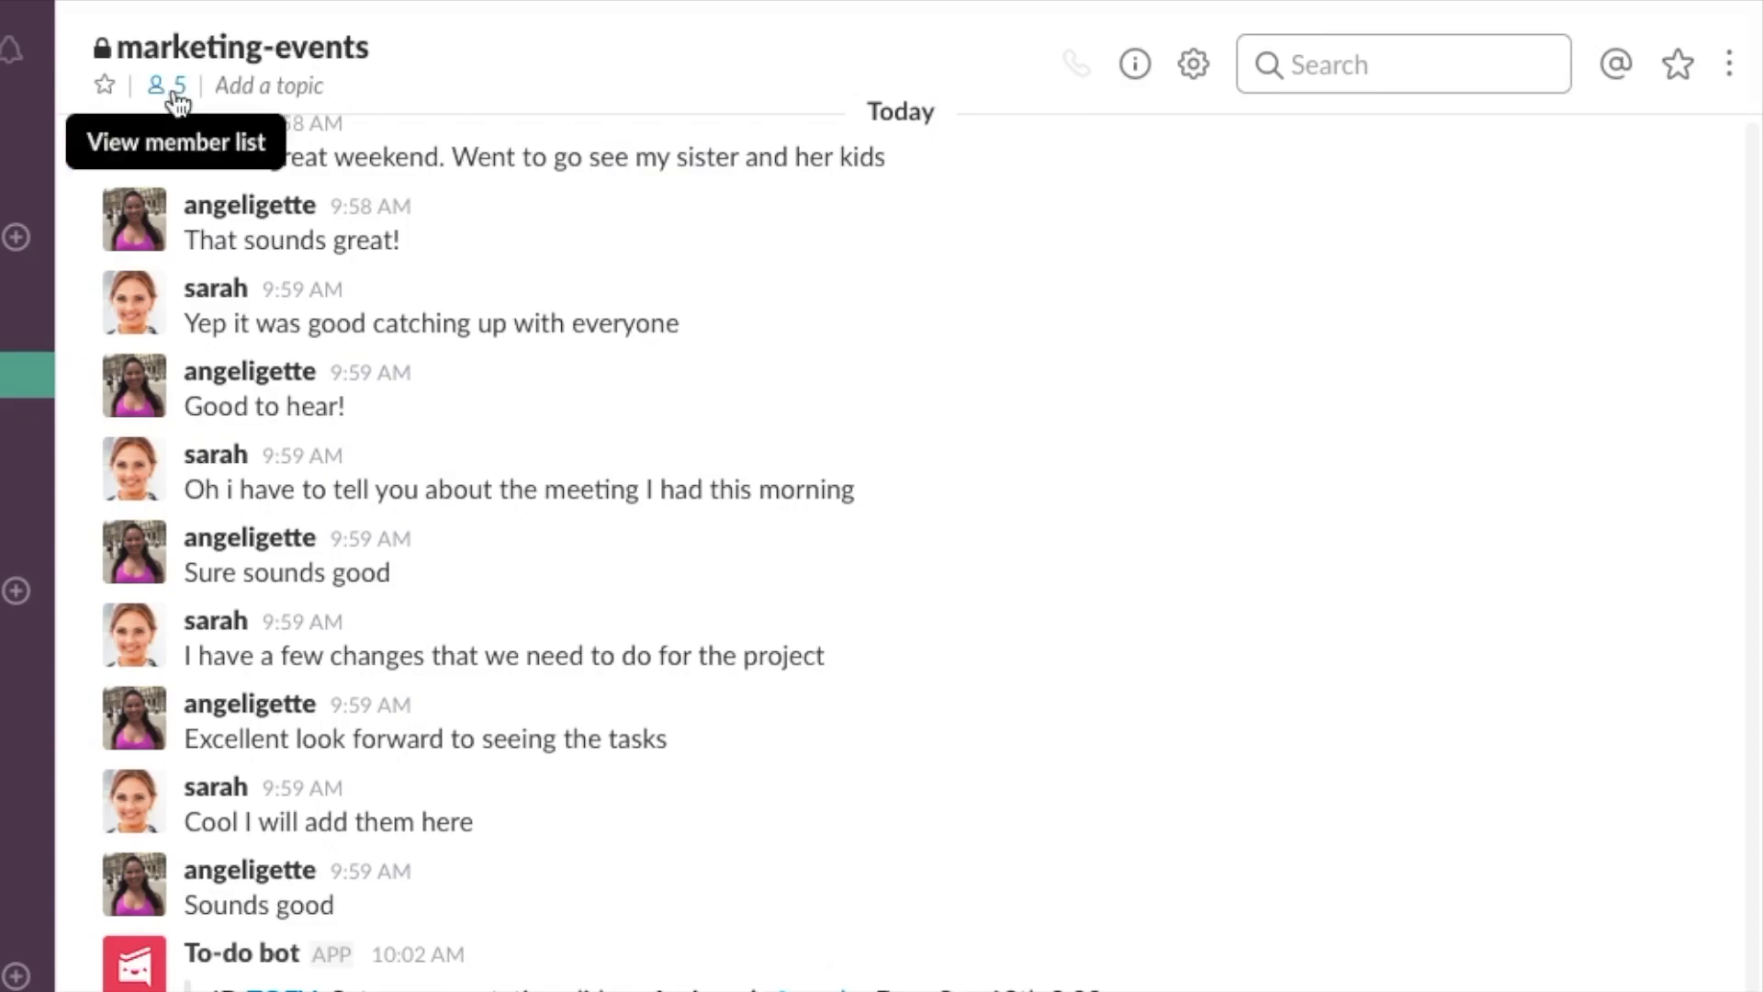
{"action": "left_click", "coordinate": [168, 86]}
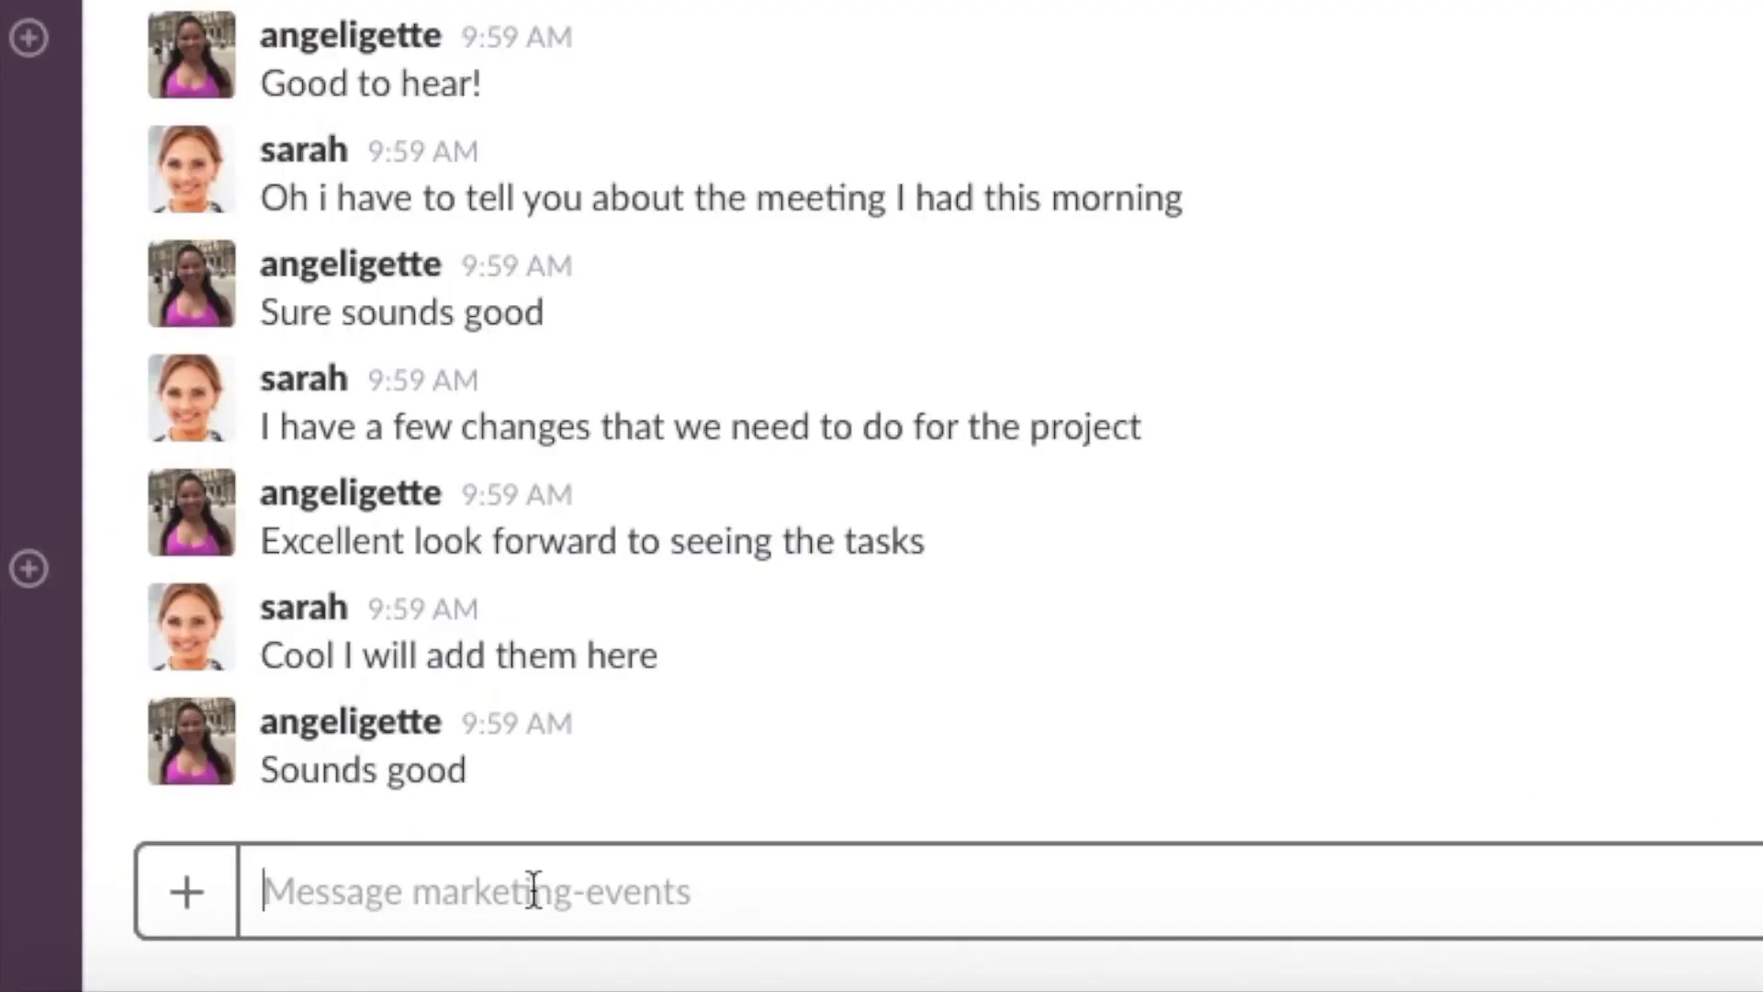
{"action": "type", "text": "/todo"}
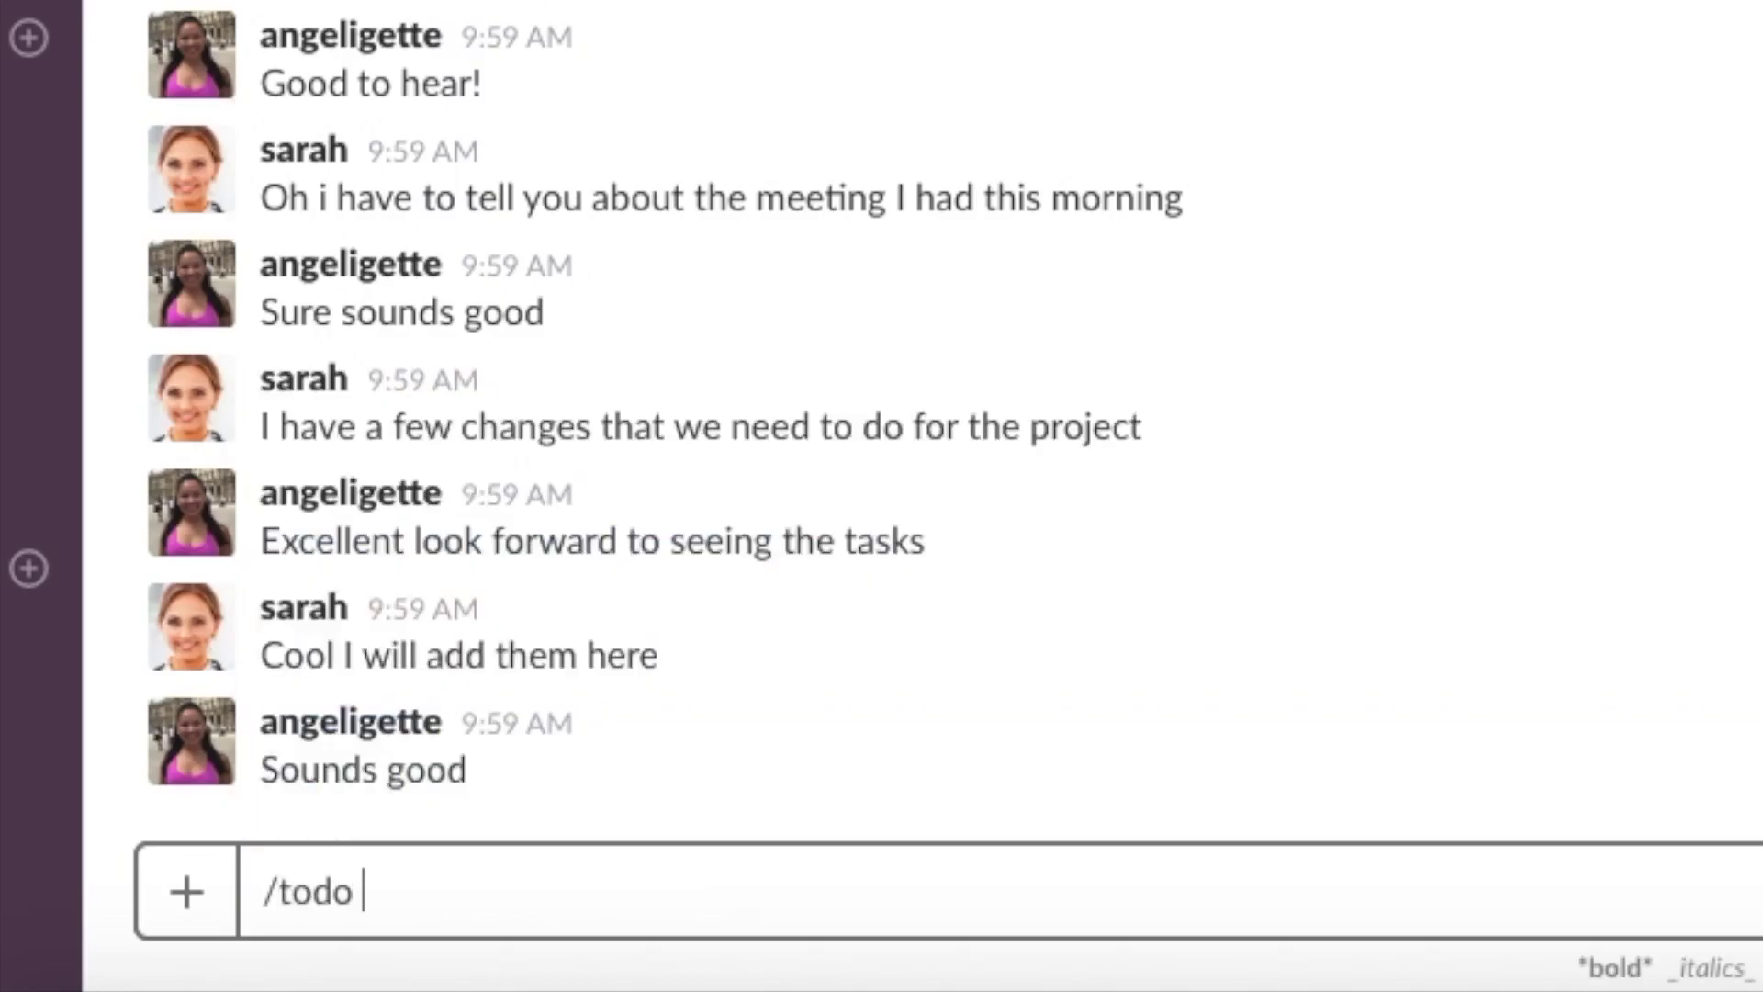
{"action": "type", "text": " Set up presentation slides"}
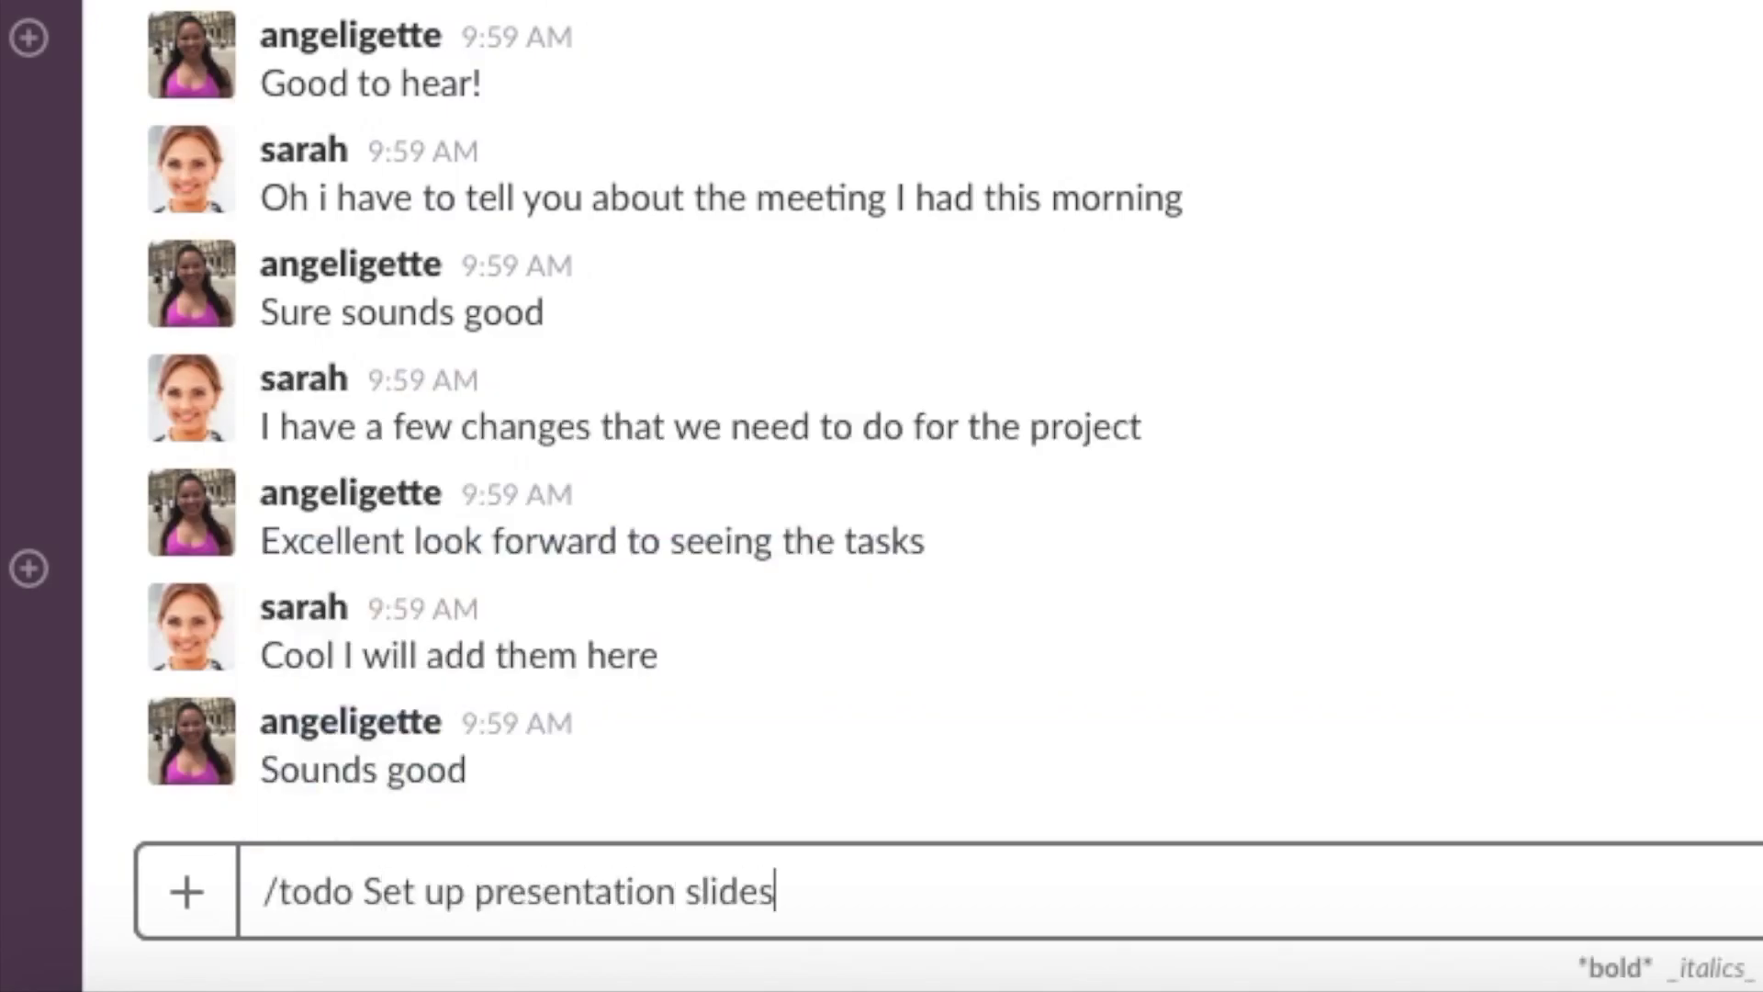
{"action": "key", "text": "Return"}
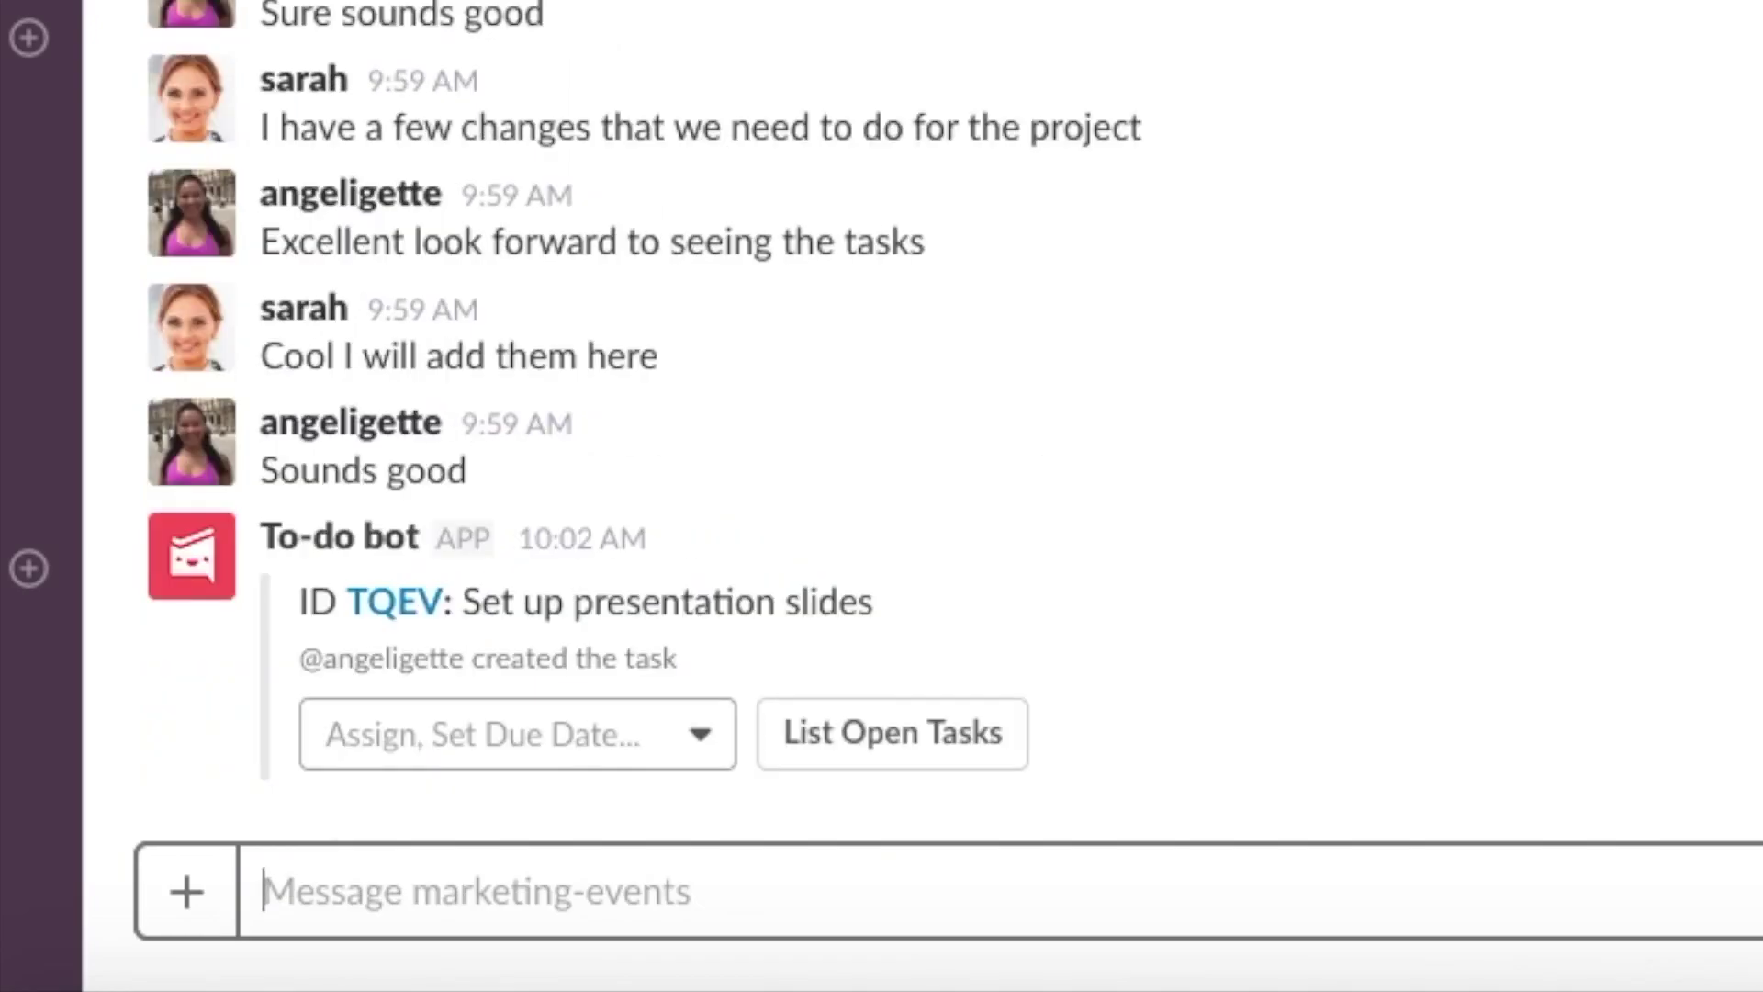
{"action": "left_click", "coordinate": [451, 744]}
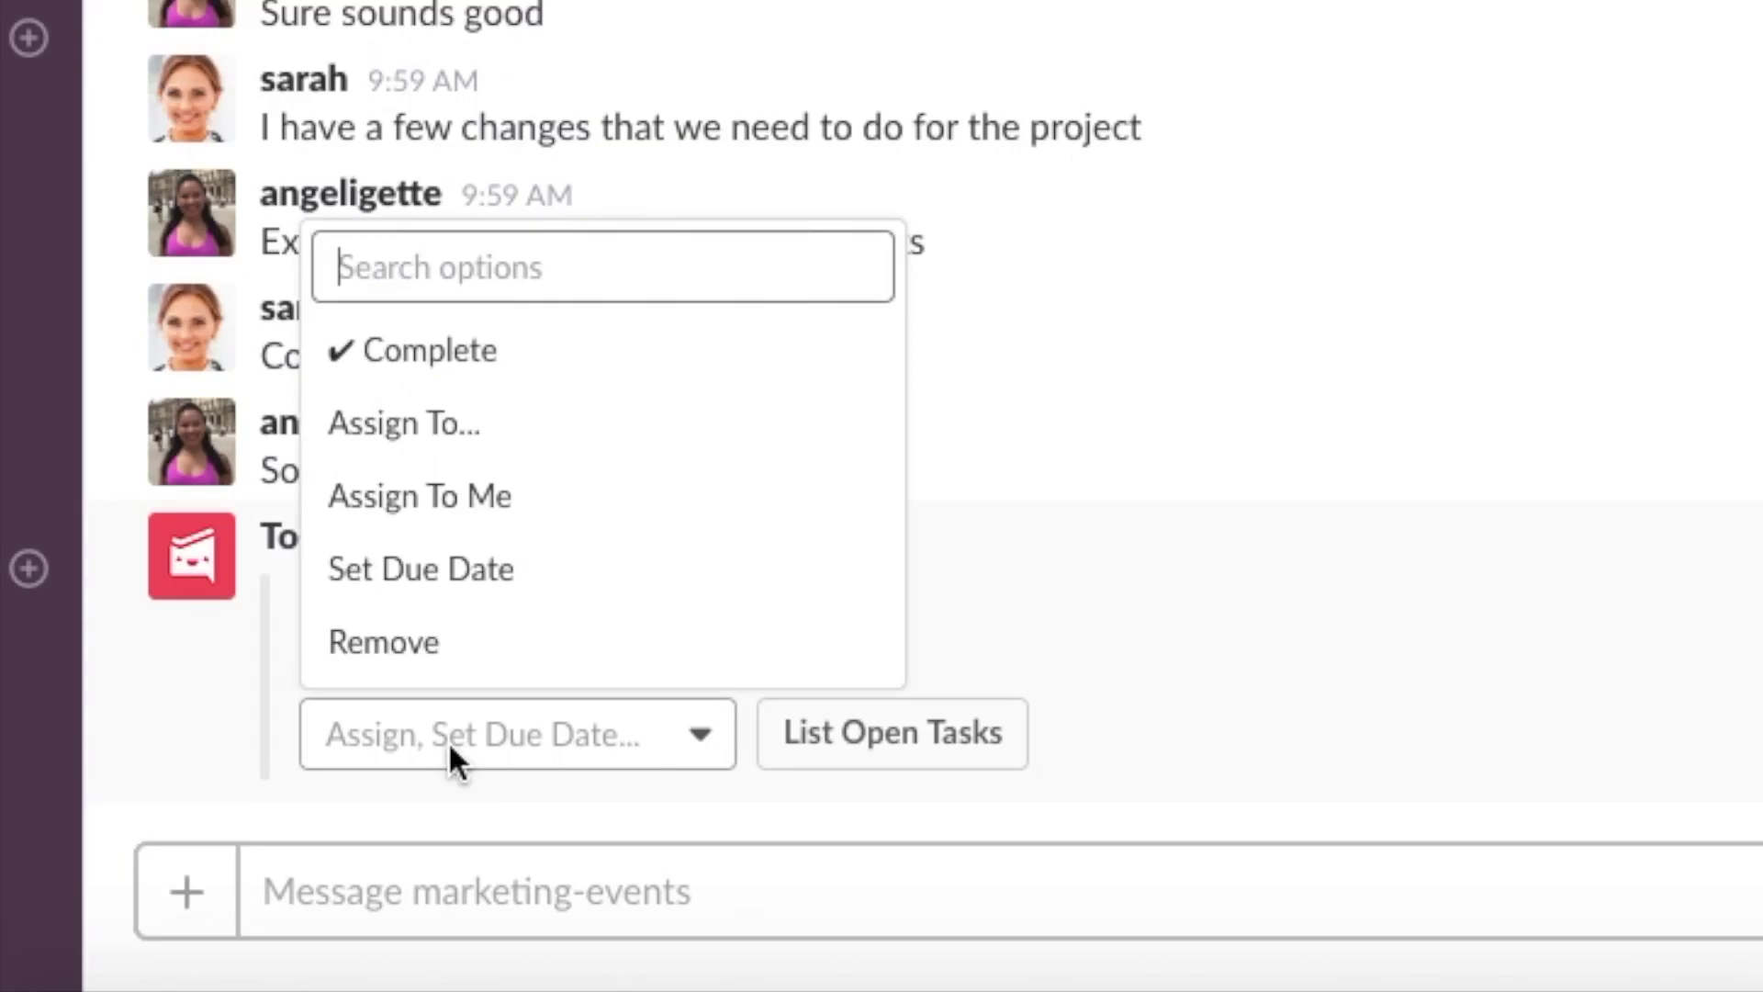
Step: Assign the 'Set up presentation slides' task to a teammate
{"action": "left_click", "coordinate": [488, 460]}
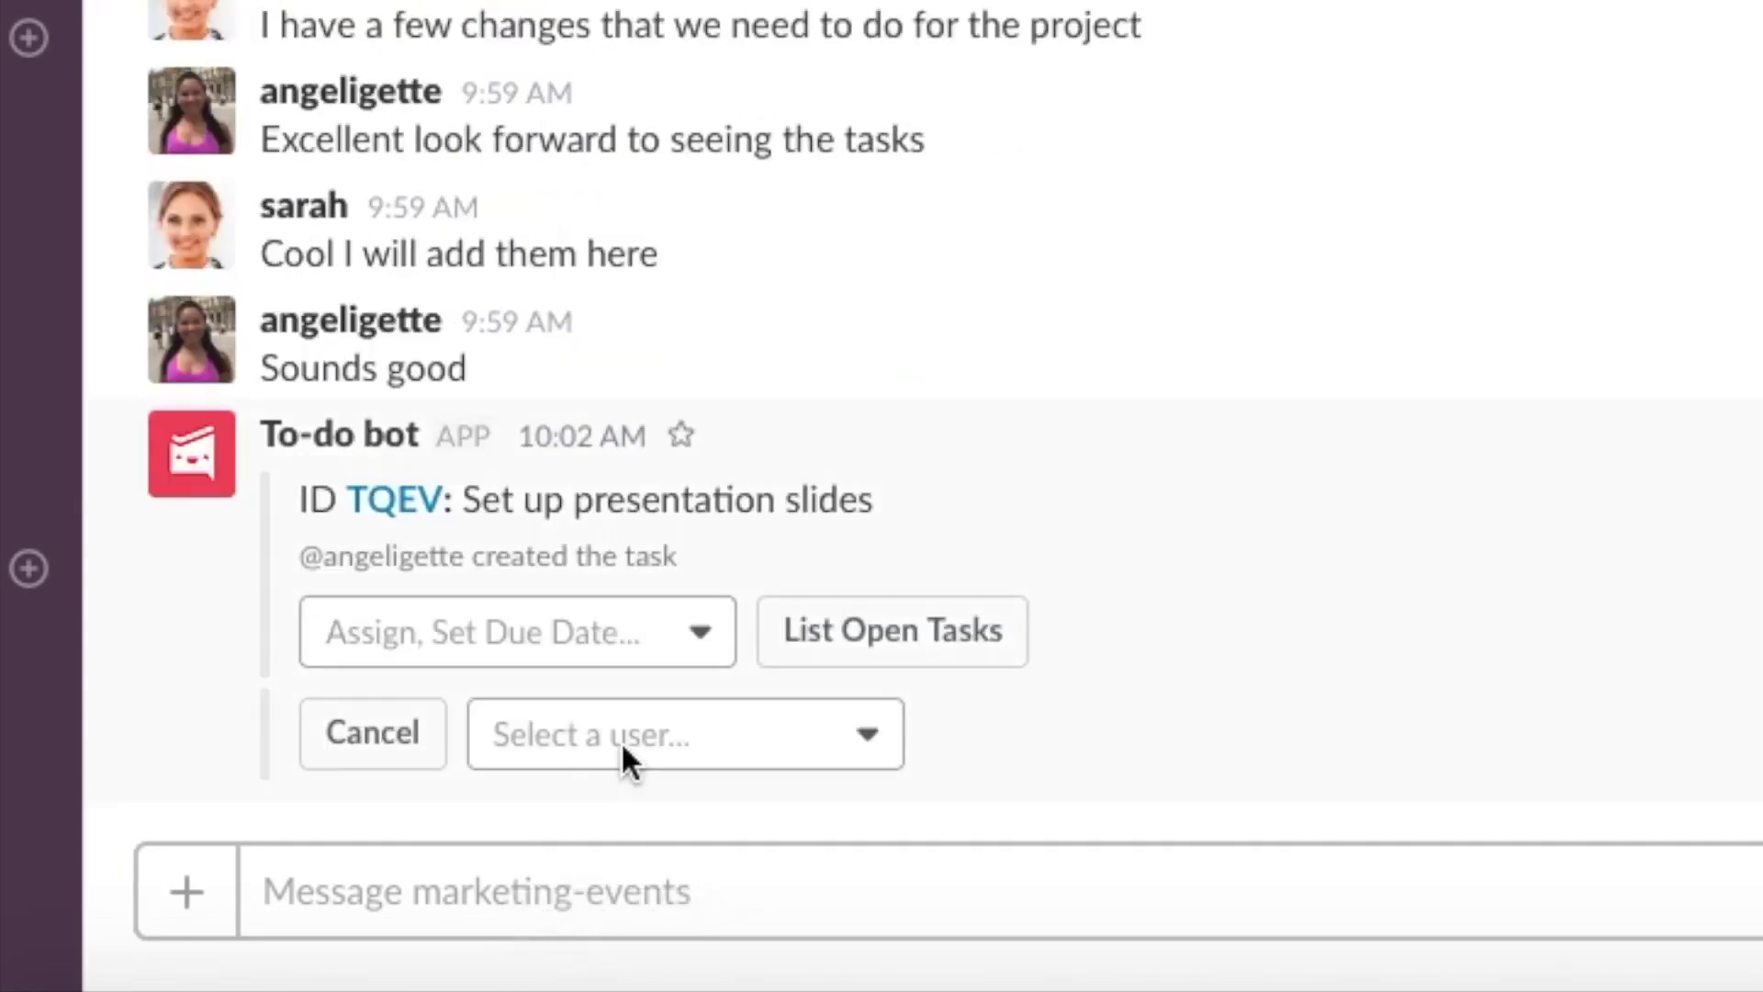
{"action": "left_click", "coordinate": [621, 739]}
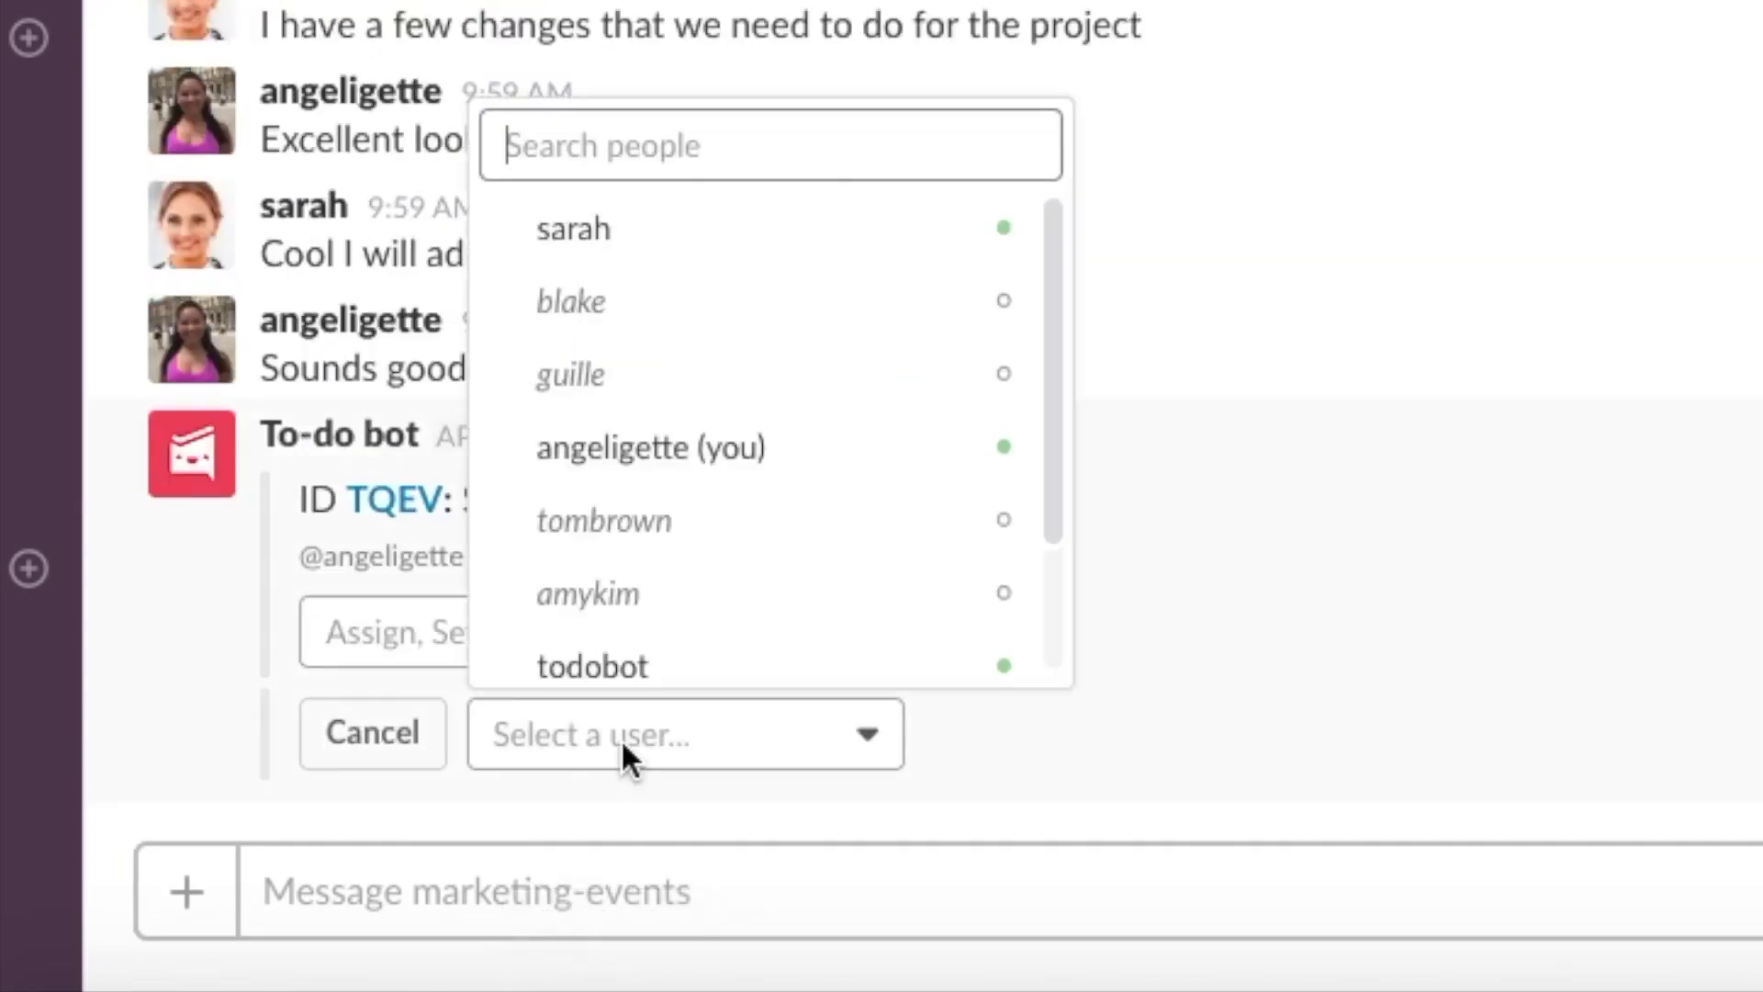
{"action": "left_click", "coordinate": [654, 269]}
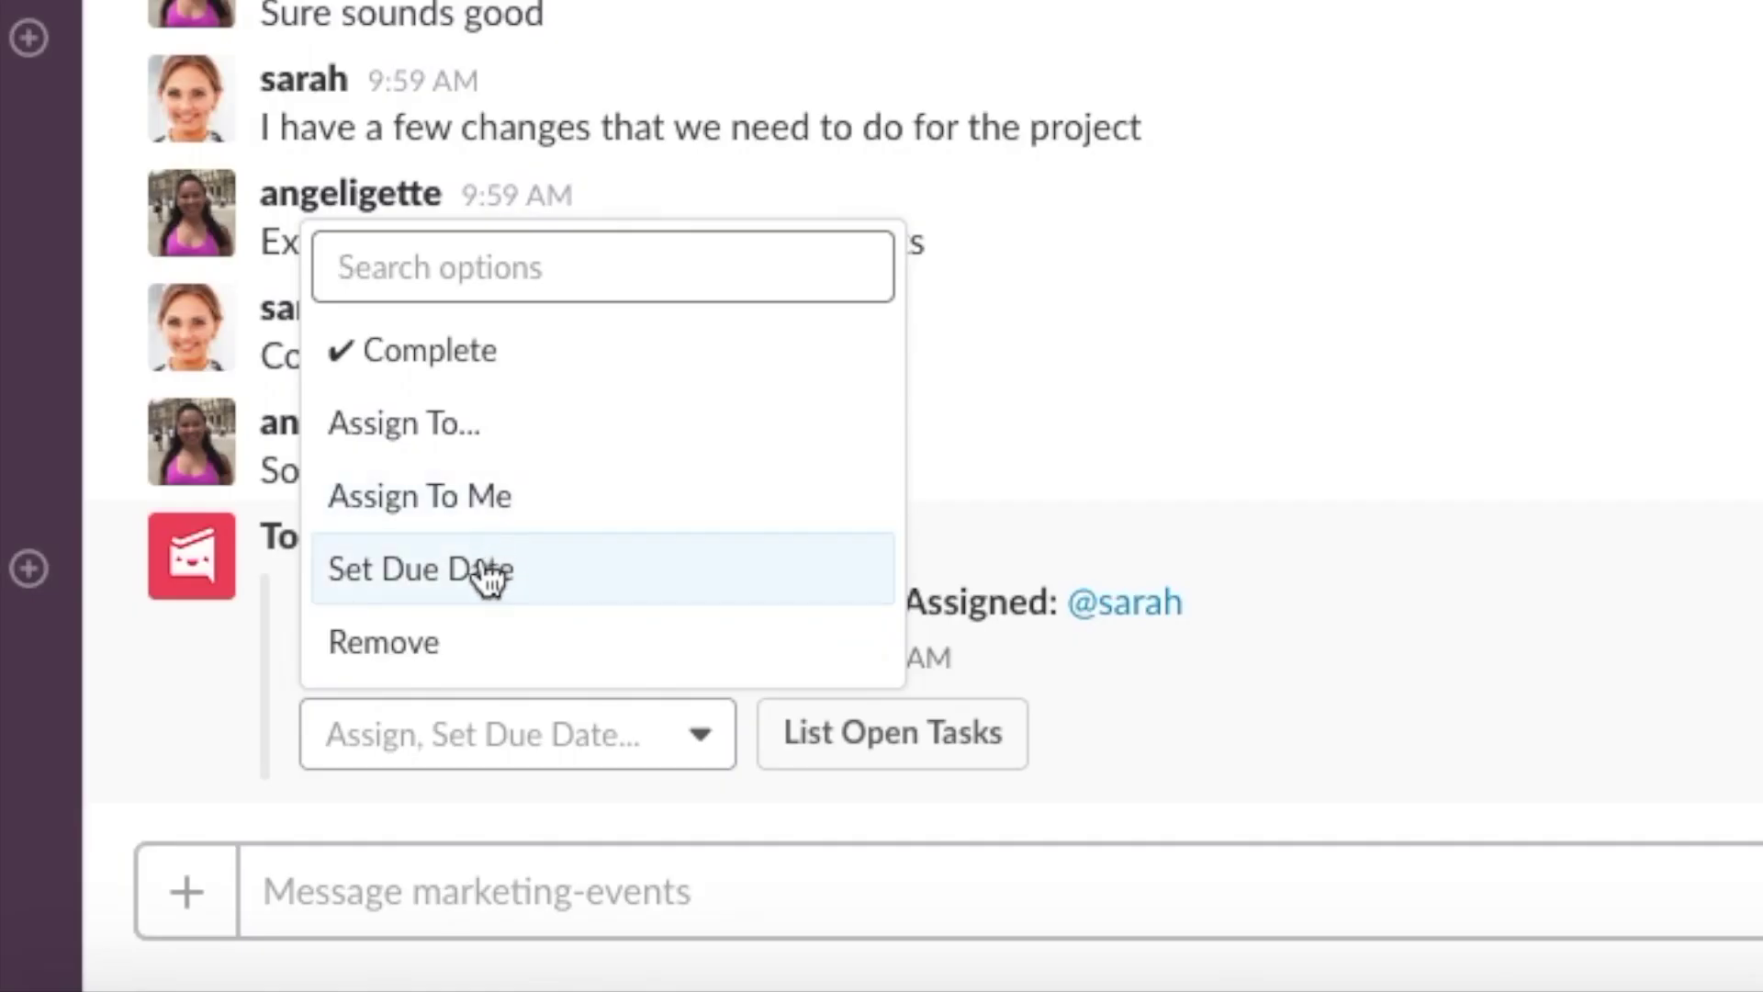
Step: Set the task's due date to Sep 12th at 9:00 am
{"action": "left_click", "coordinate": [599, 578]}
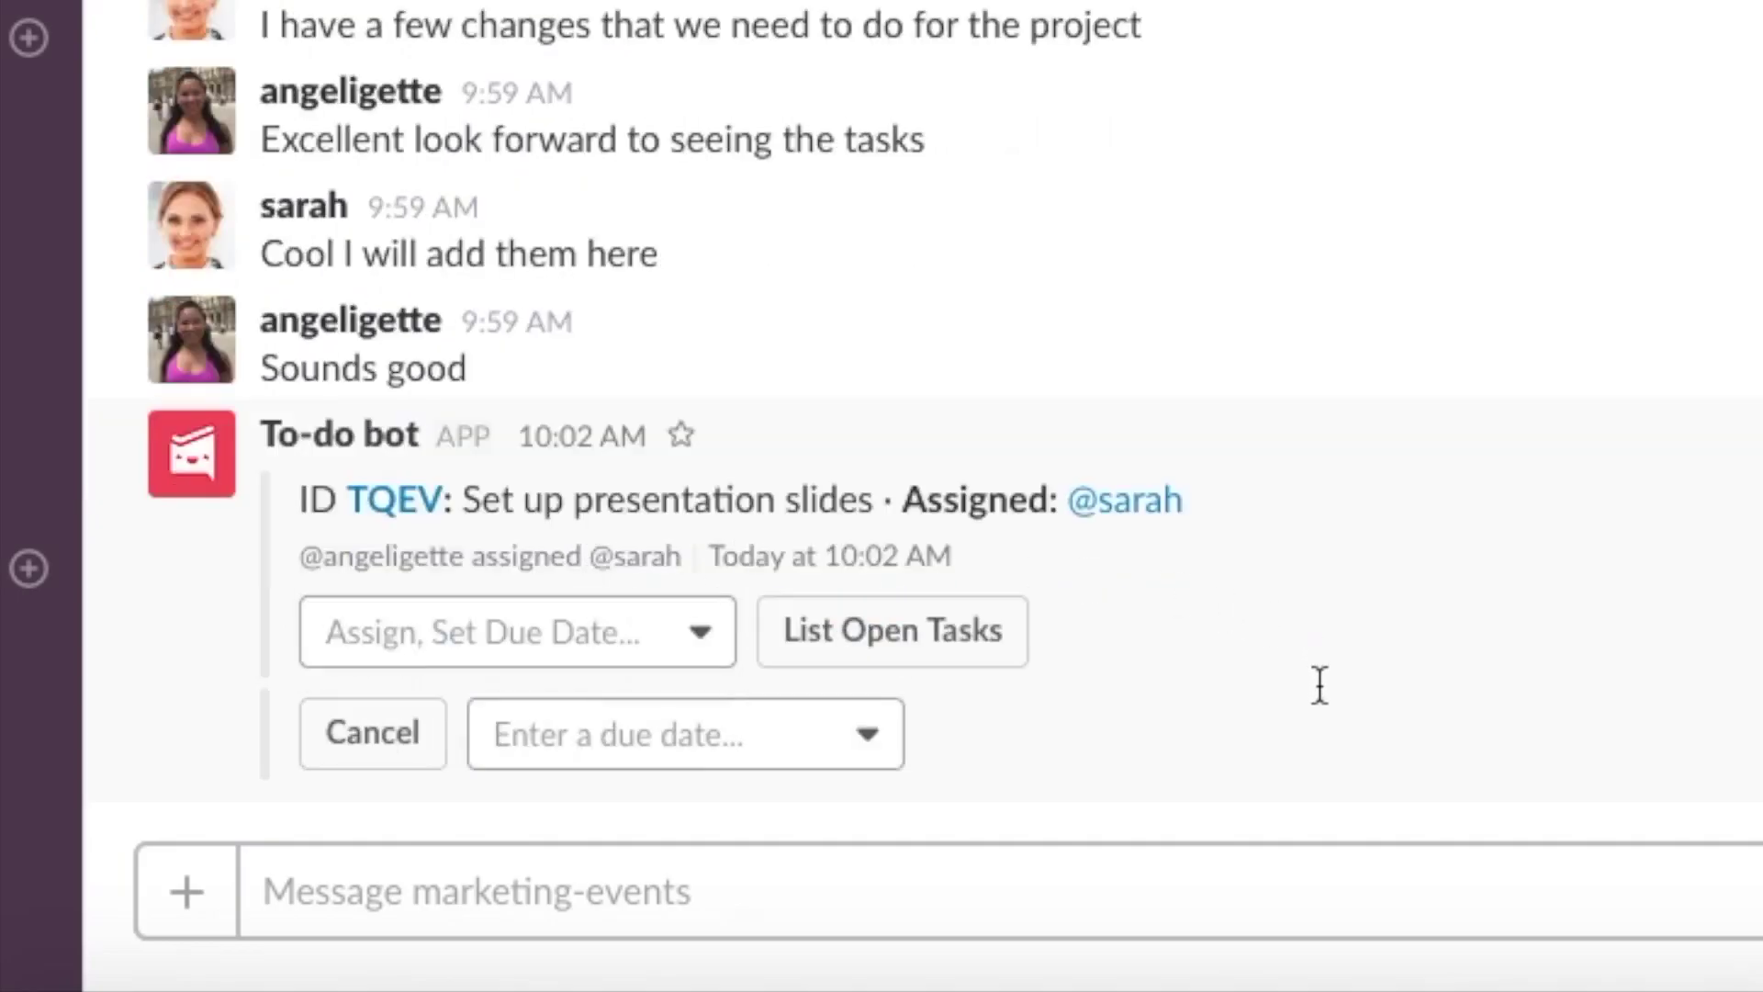
{"action": "left_click", "coordinate": [728, 734]}
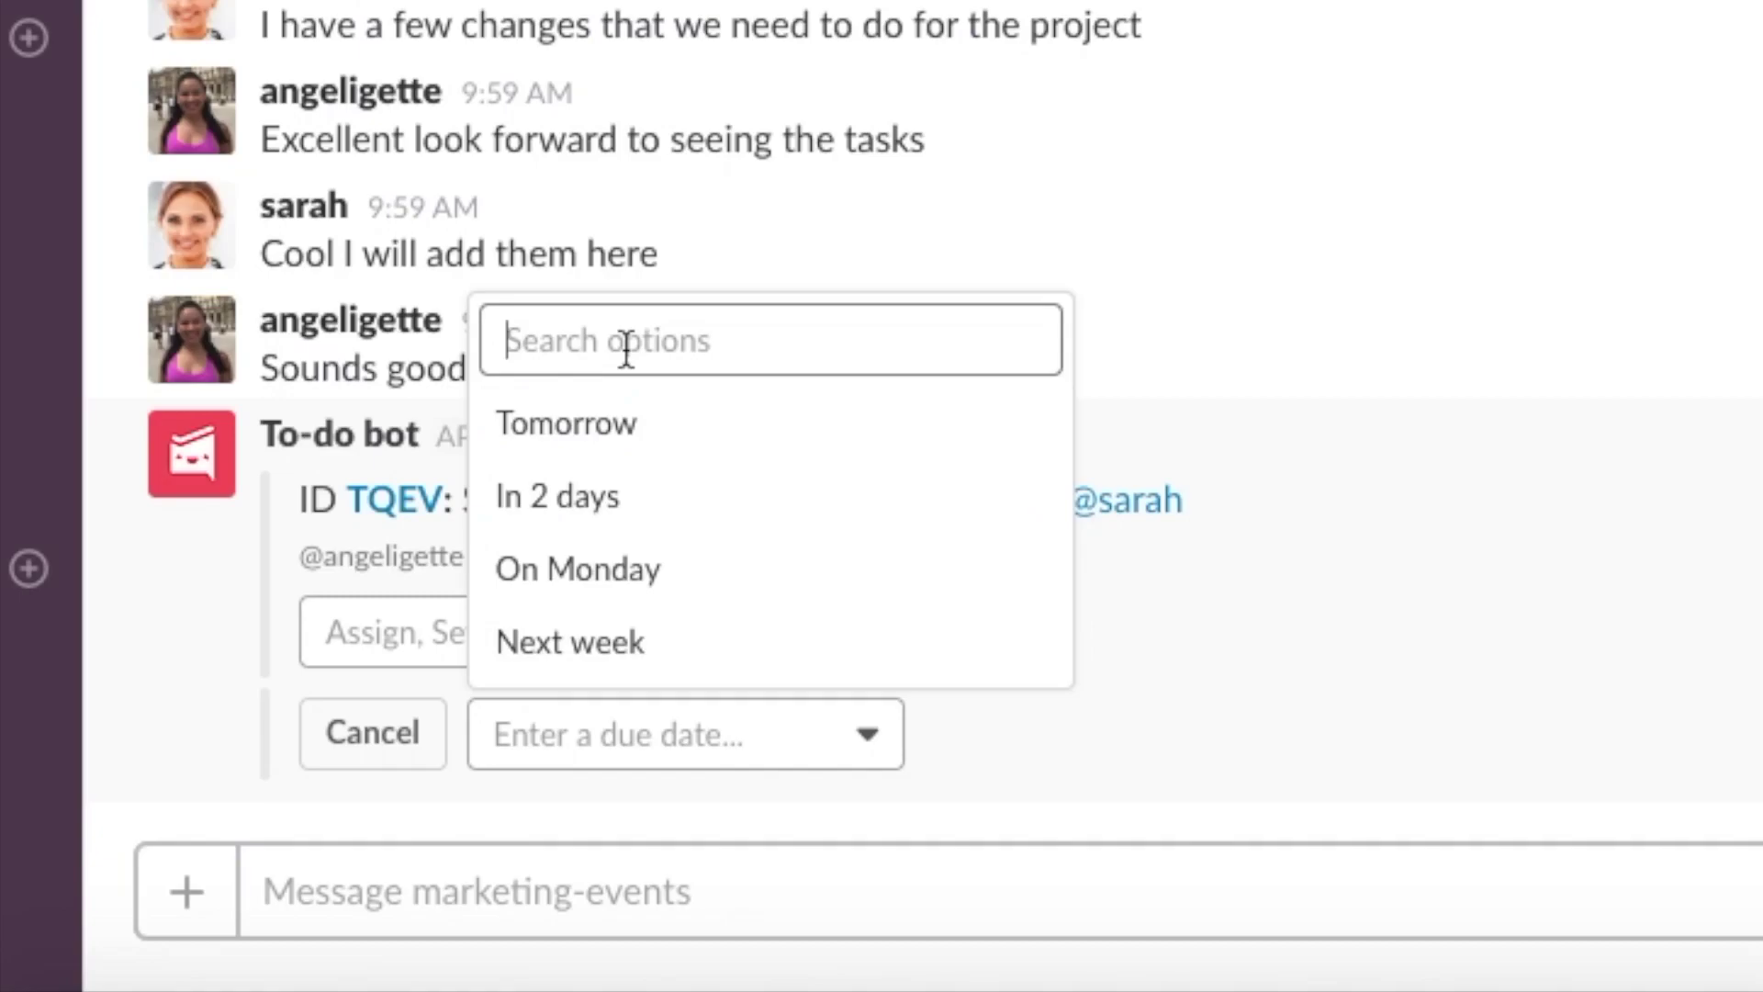
{"action": "type", "text": "september 1"}
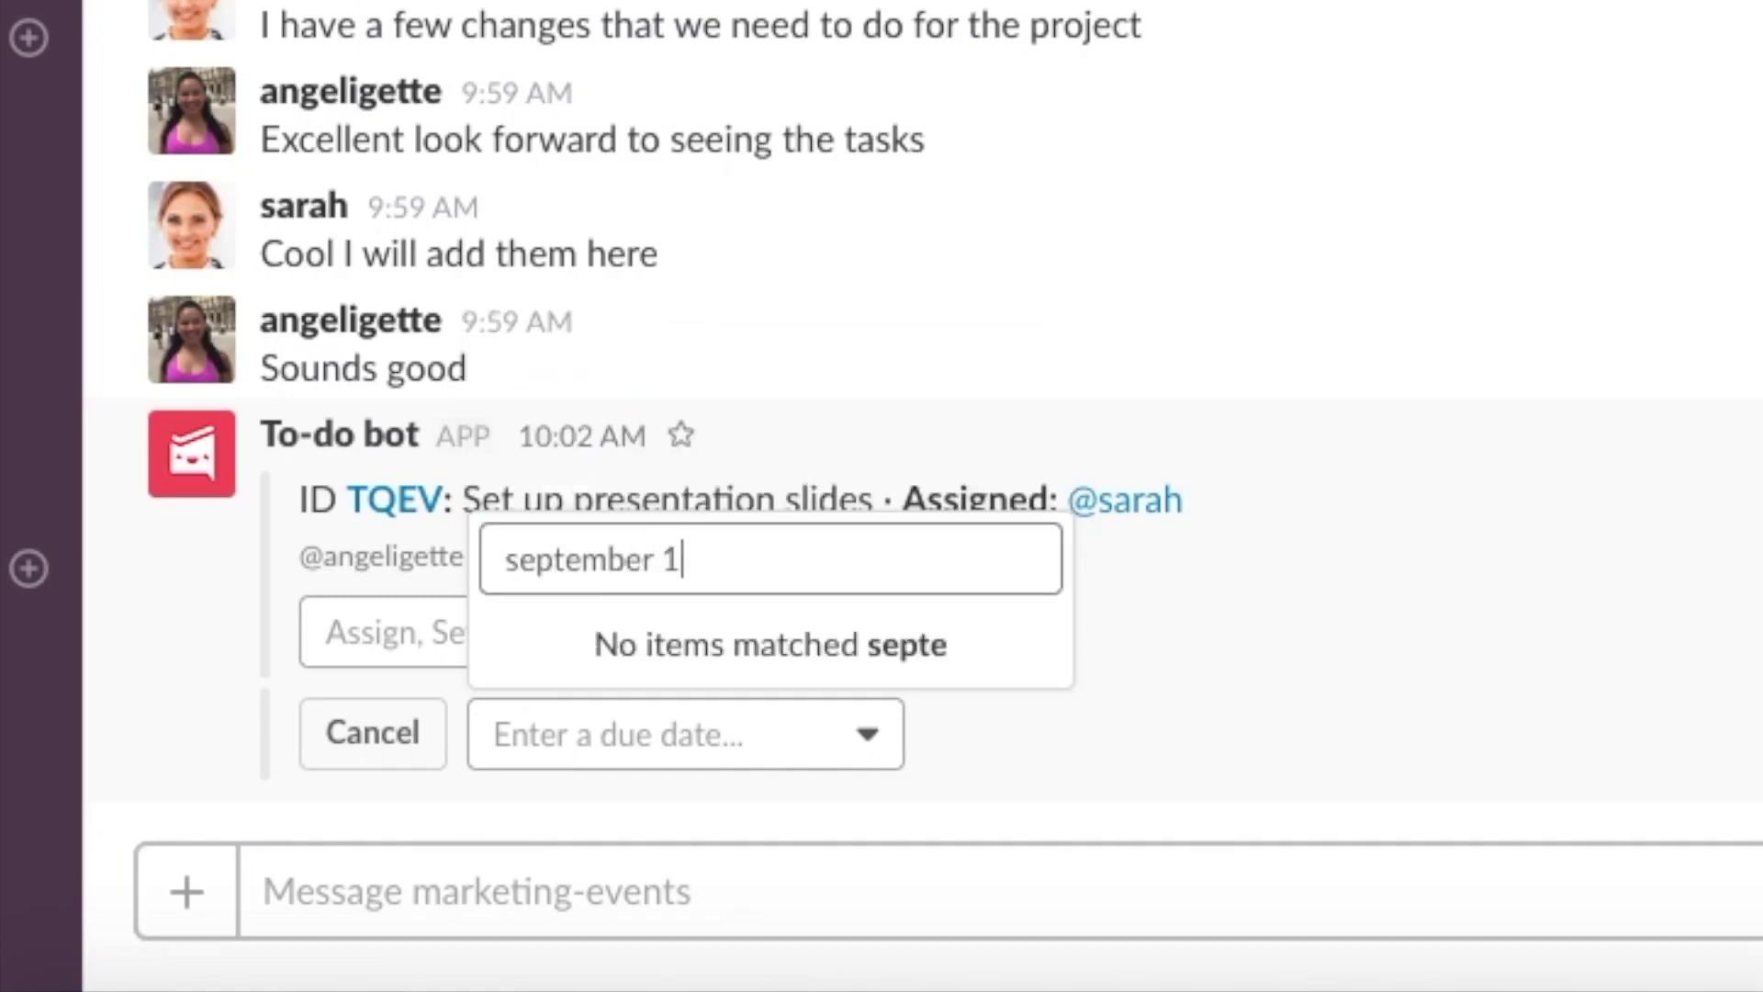
{"action": "type", "text": "2 "}
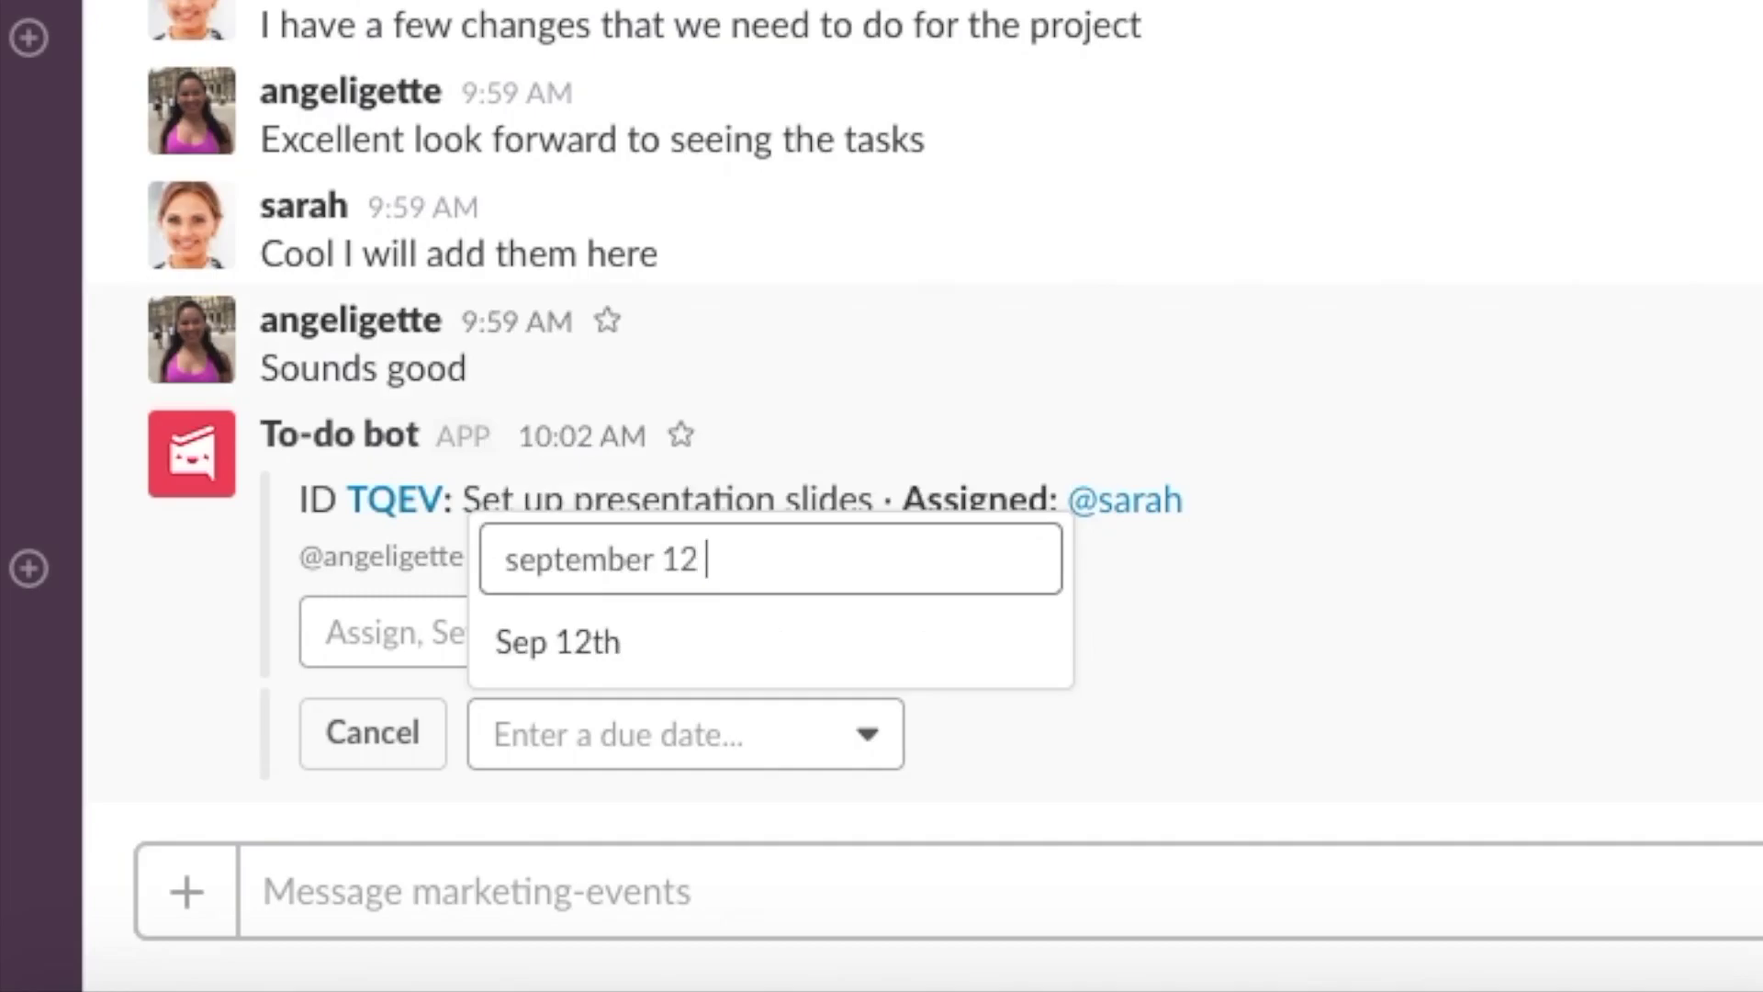
{"action": "type", "text": "9am"}
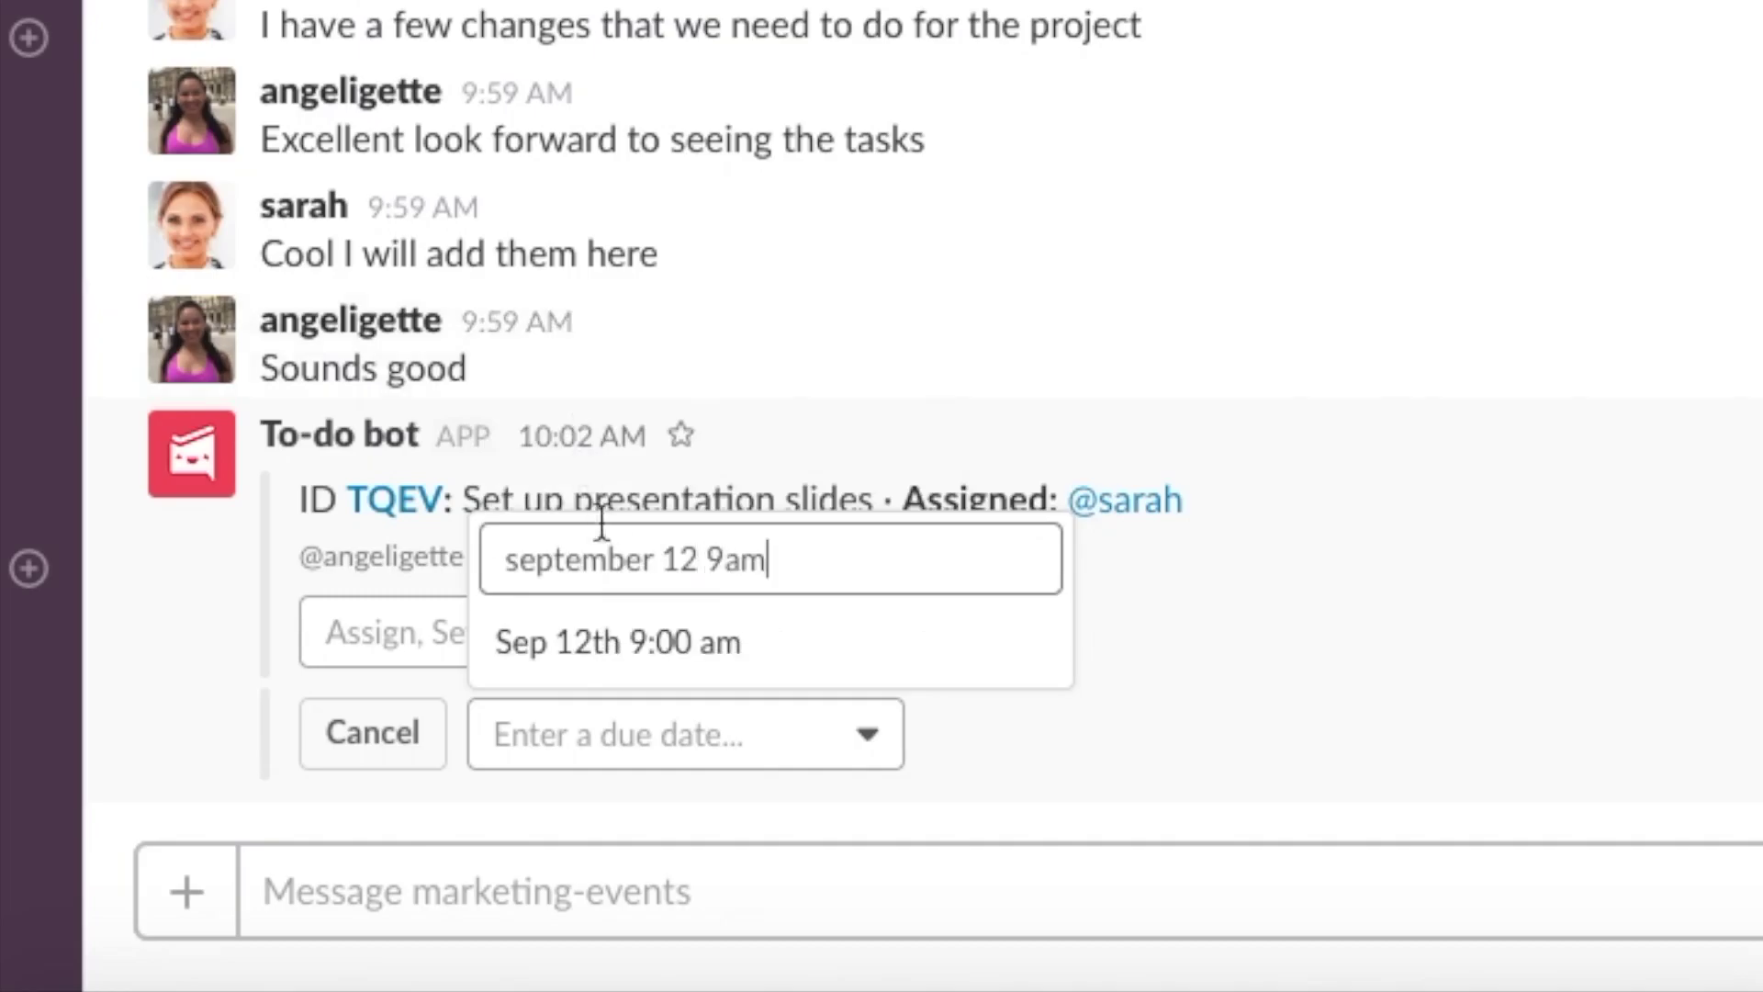
{"action": "left_click", "coordinate": [630, 647]}
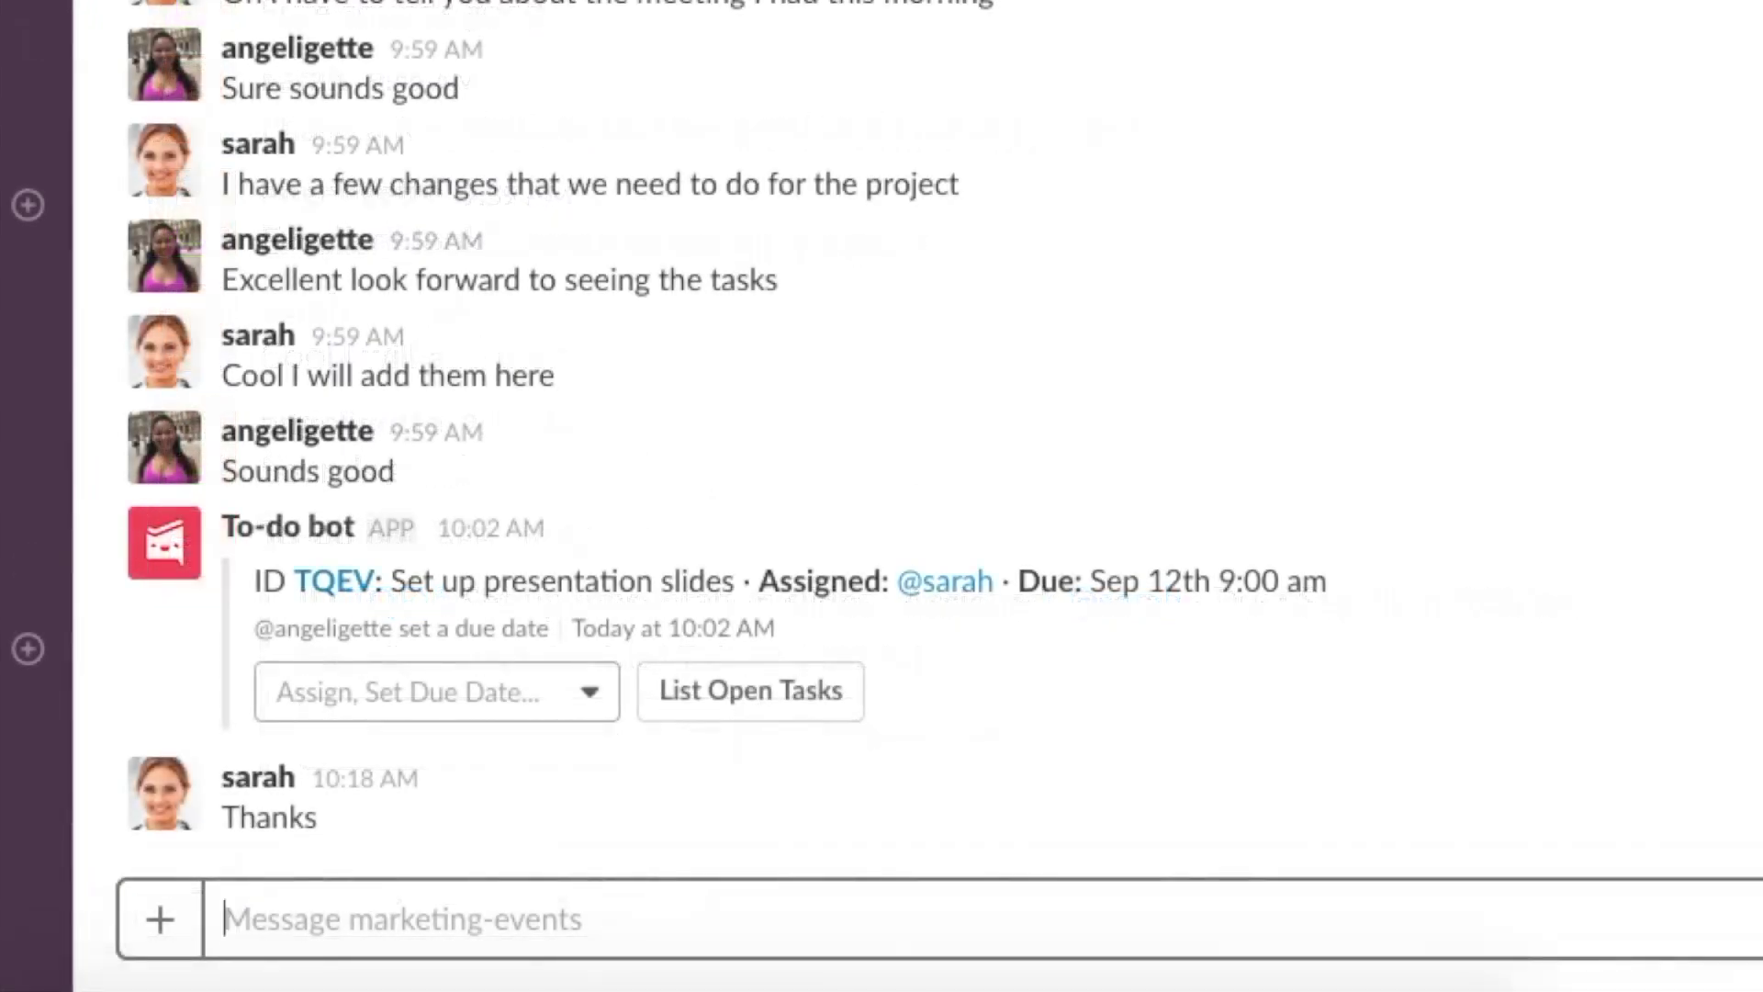
Step: List open tasks with /todo list and mark 'Attend exhibitor conference' completed
{"action": "type", "text": "/todo list"}
{"action": "key", "text": "Return"}
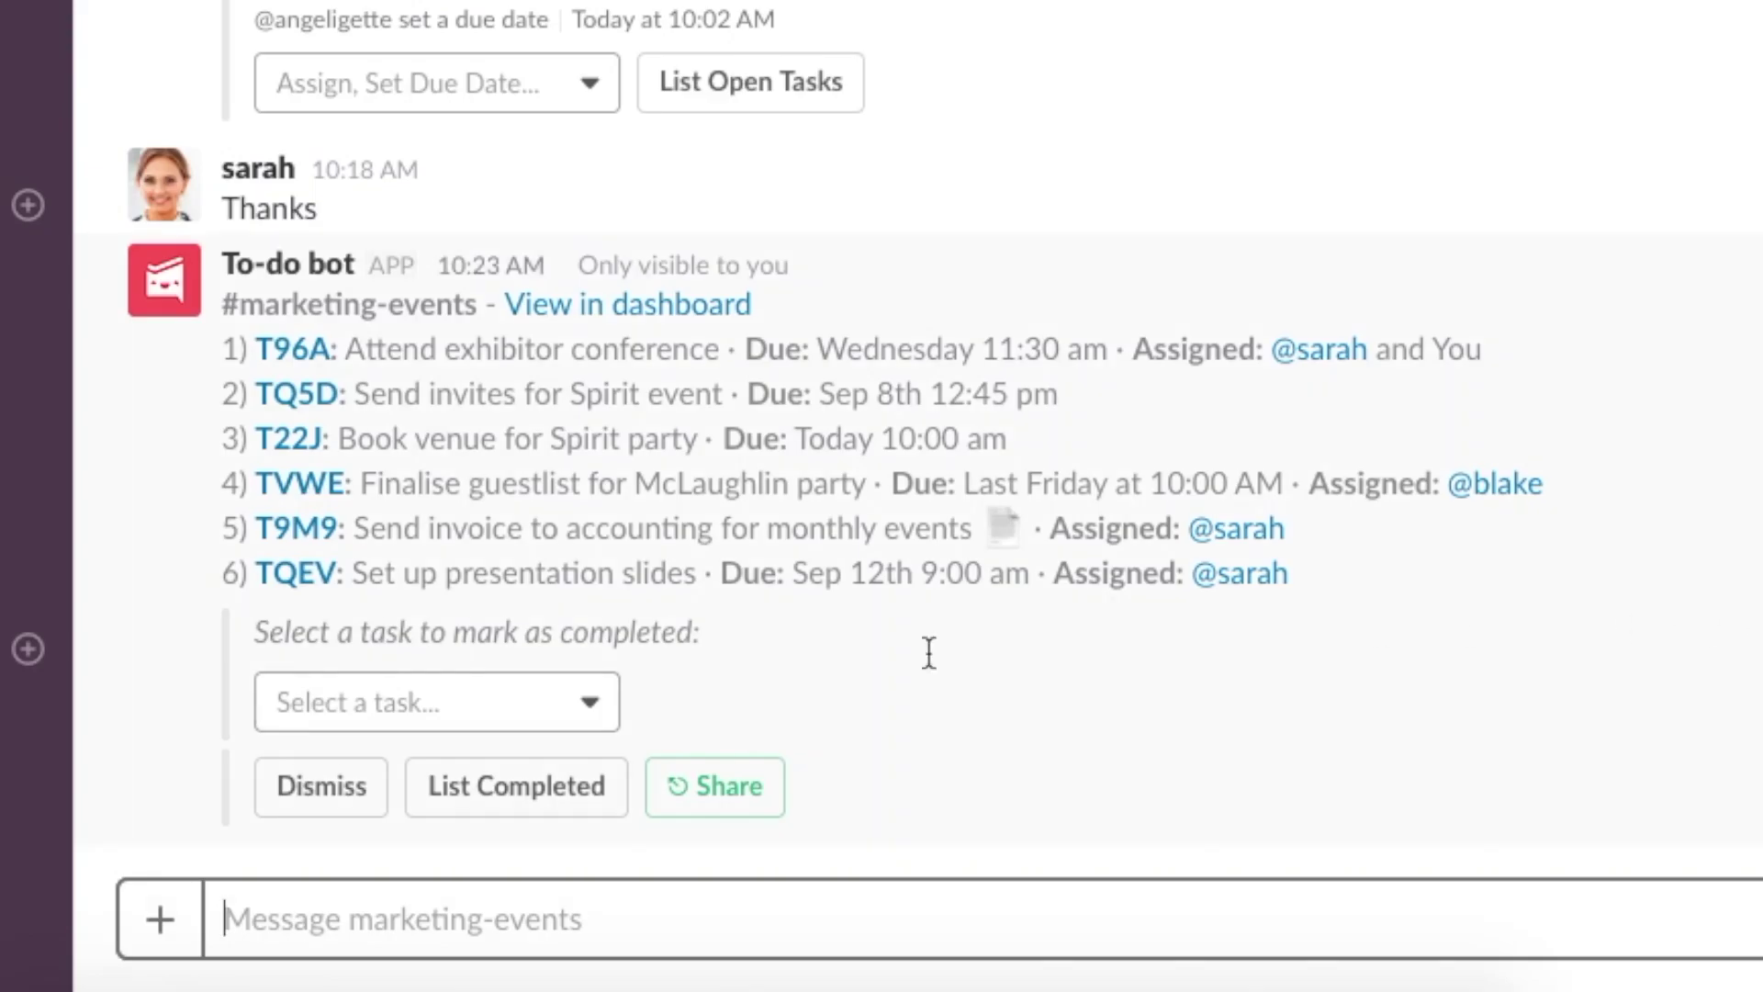
{"action": "left_click", "coordinate": [540, 705]}
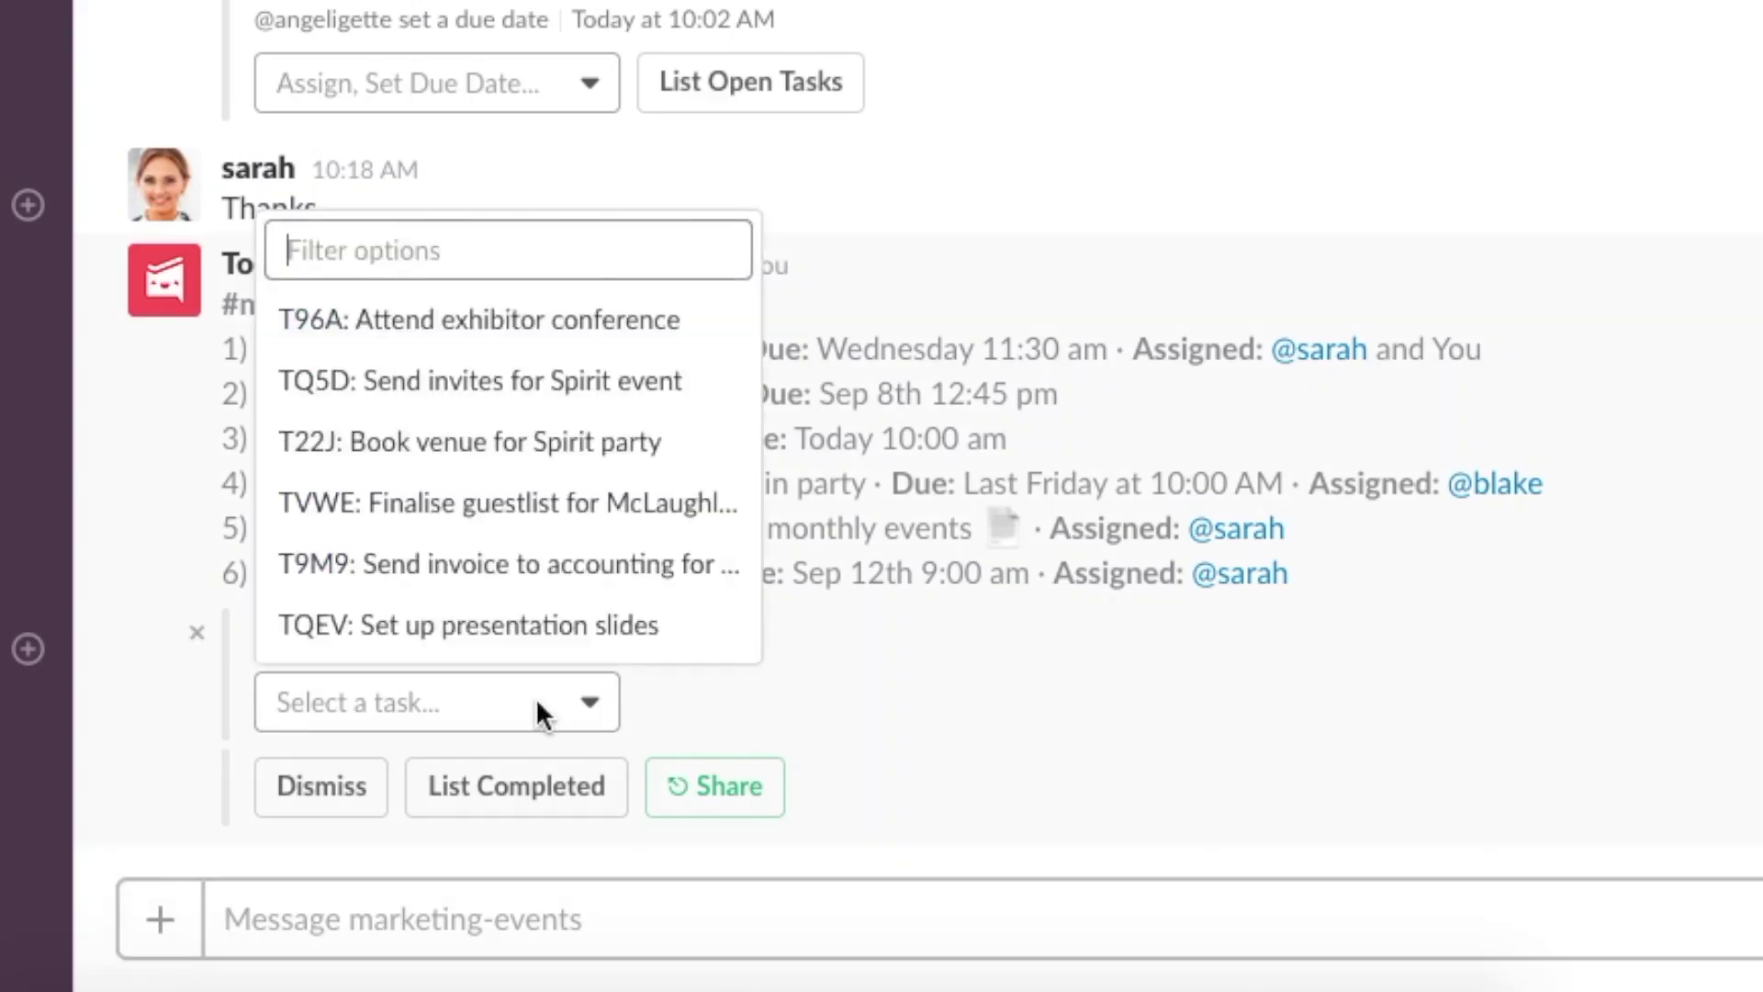
{"action": "left_click", "coordinate": [580, 332]}
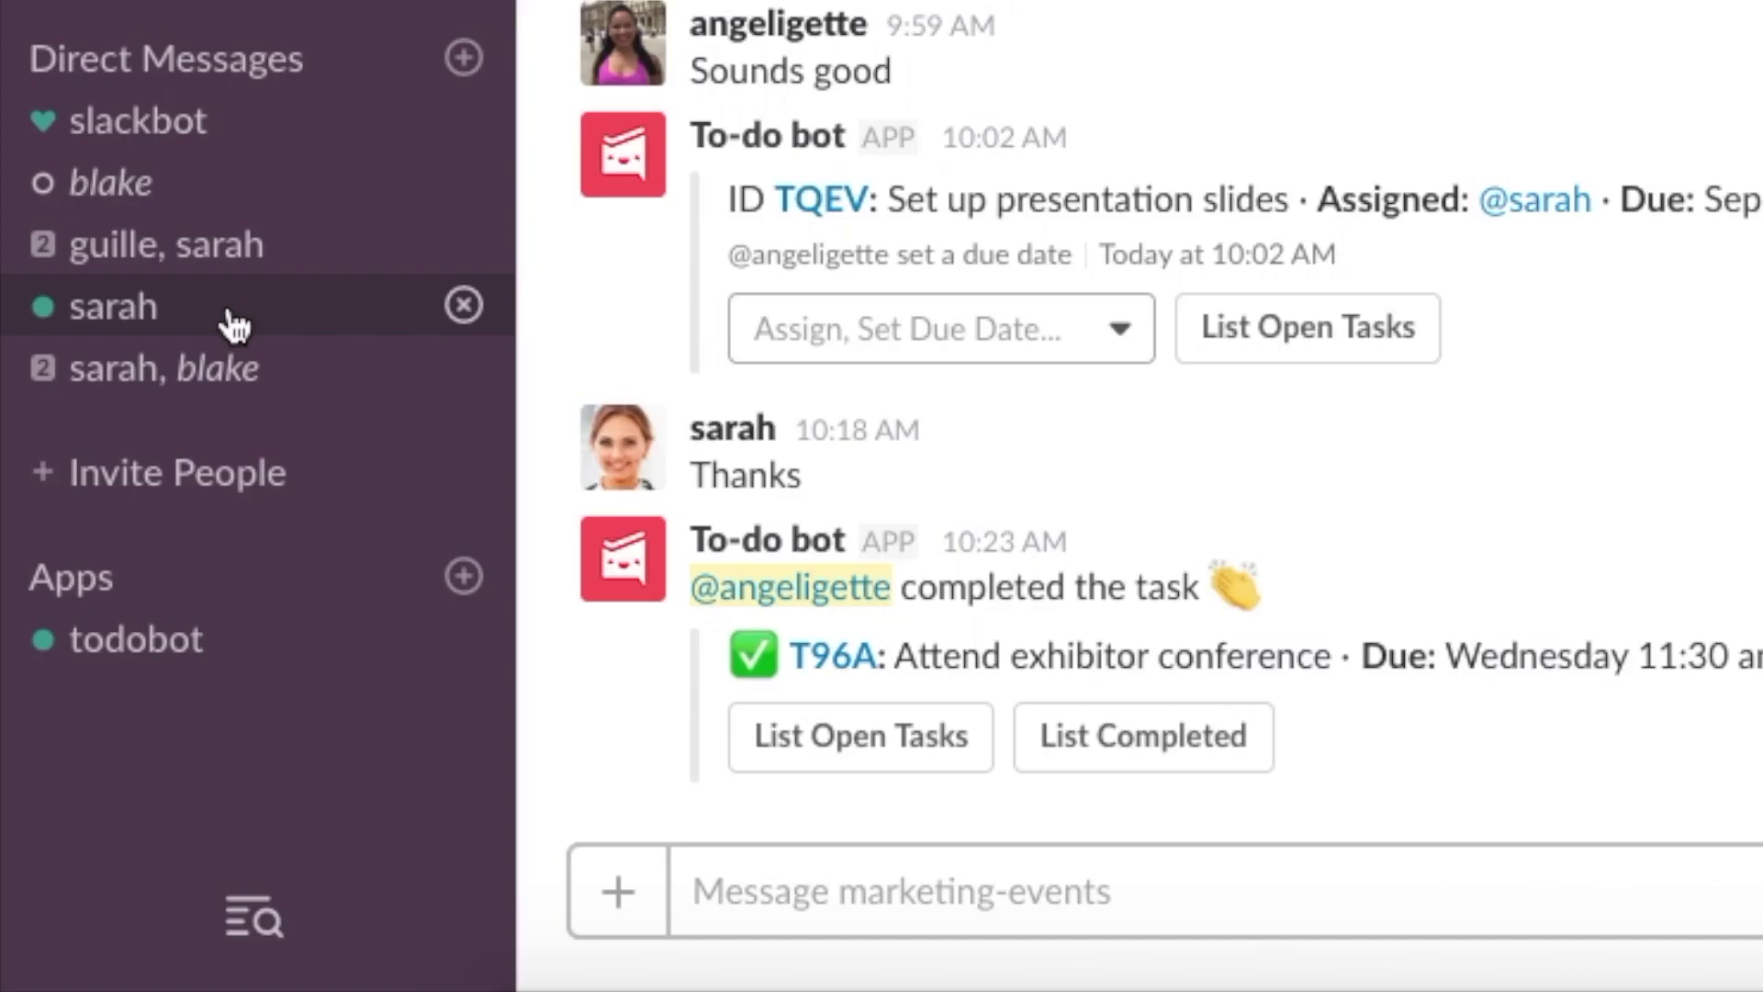
{"action": "left_click", "coordinate": [234, 326]}
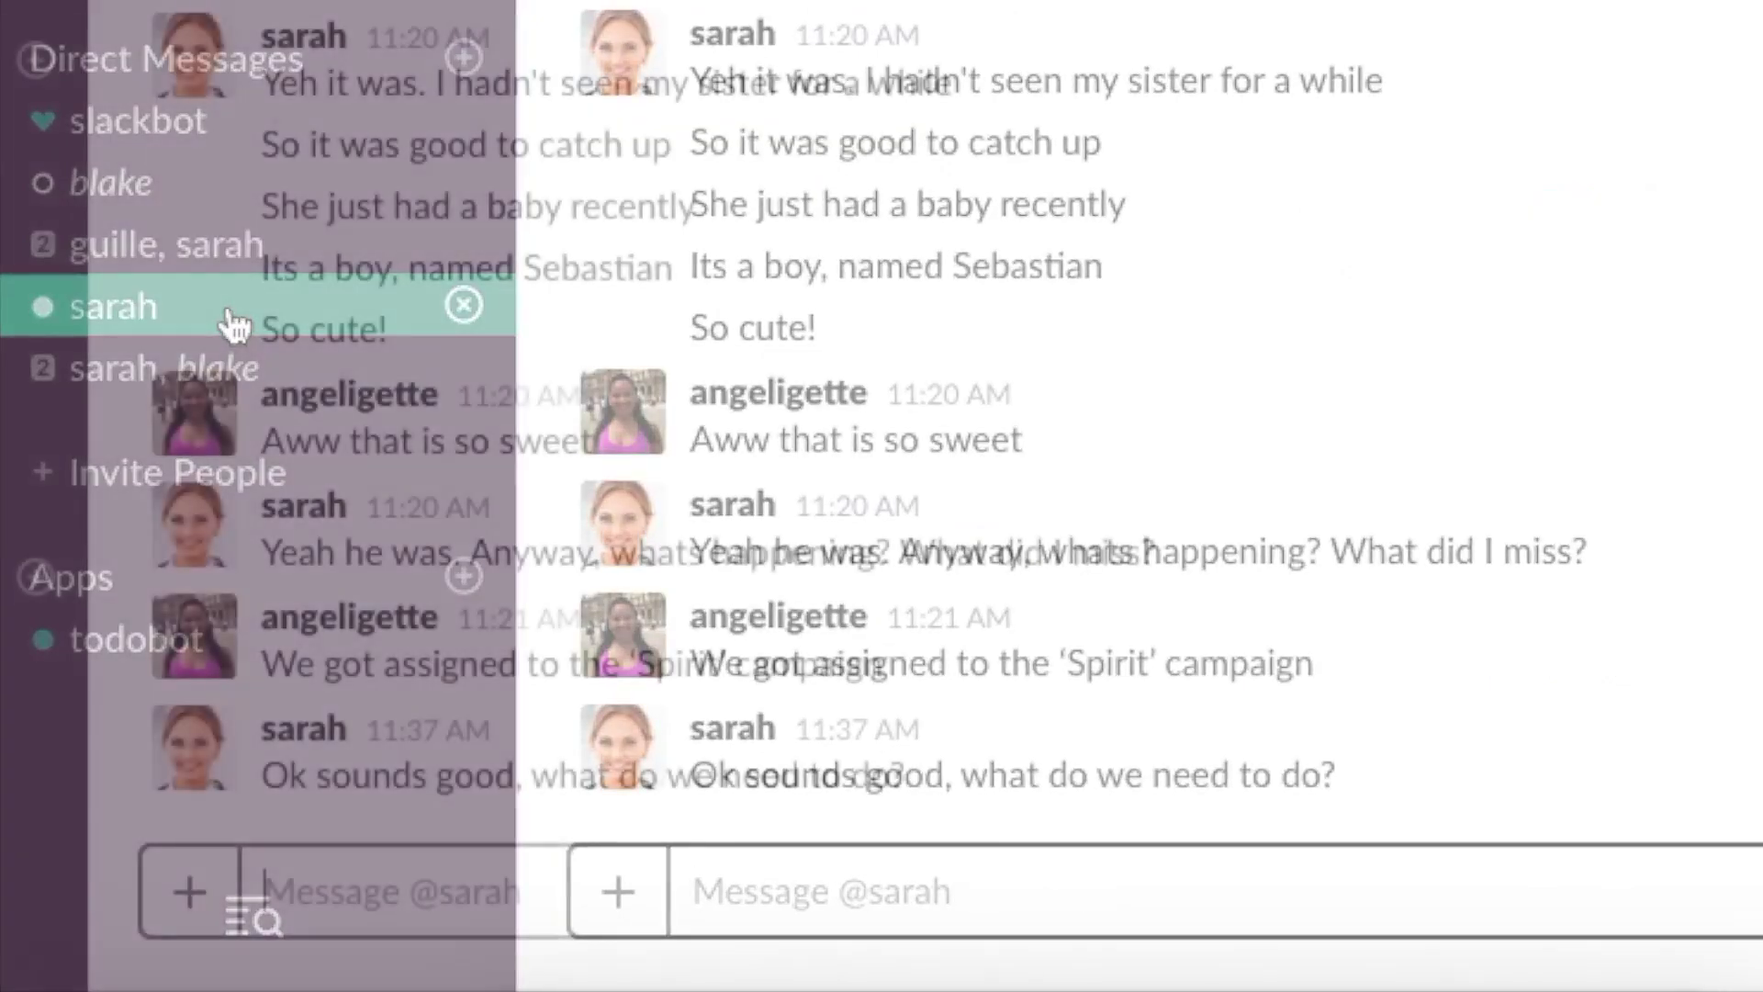
Step: Create 'Set up new marketing campaign for Spirit' with the DM participant, then self-assign it
{"action": "type", "text": "/todo Set up new marketing "}
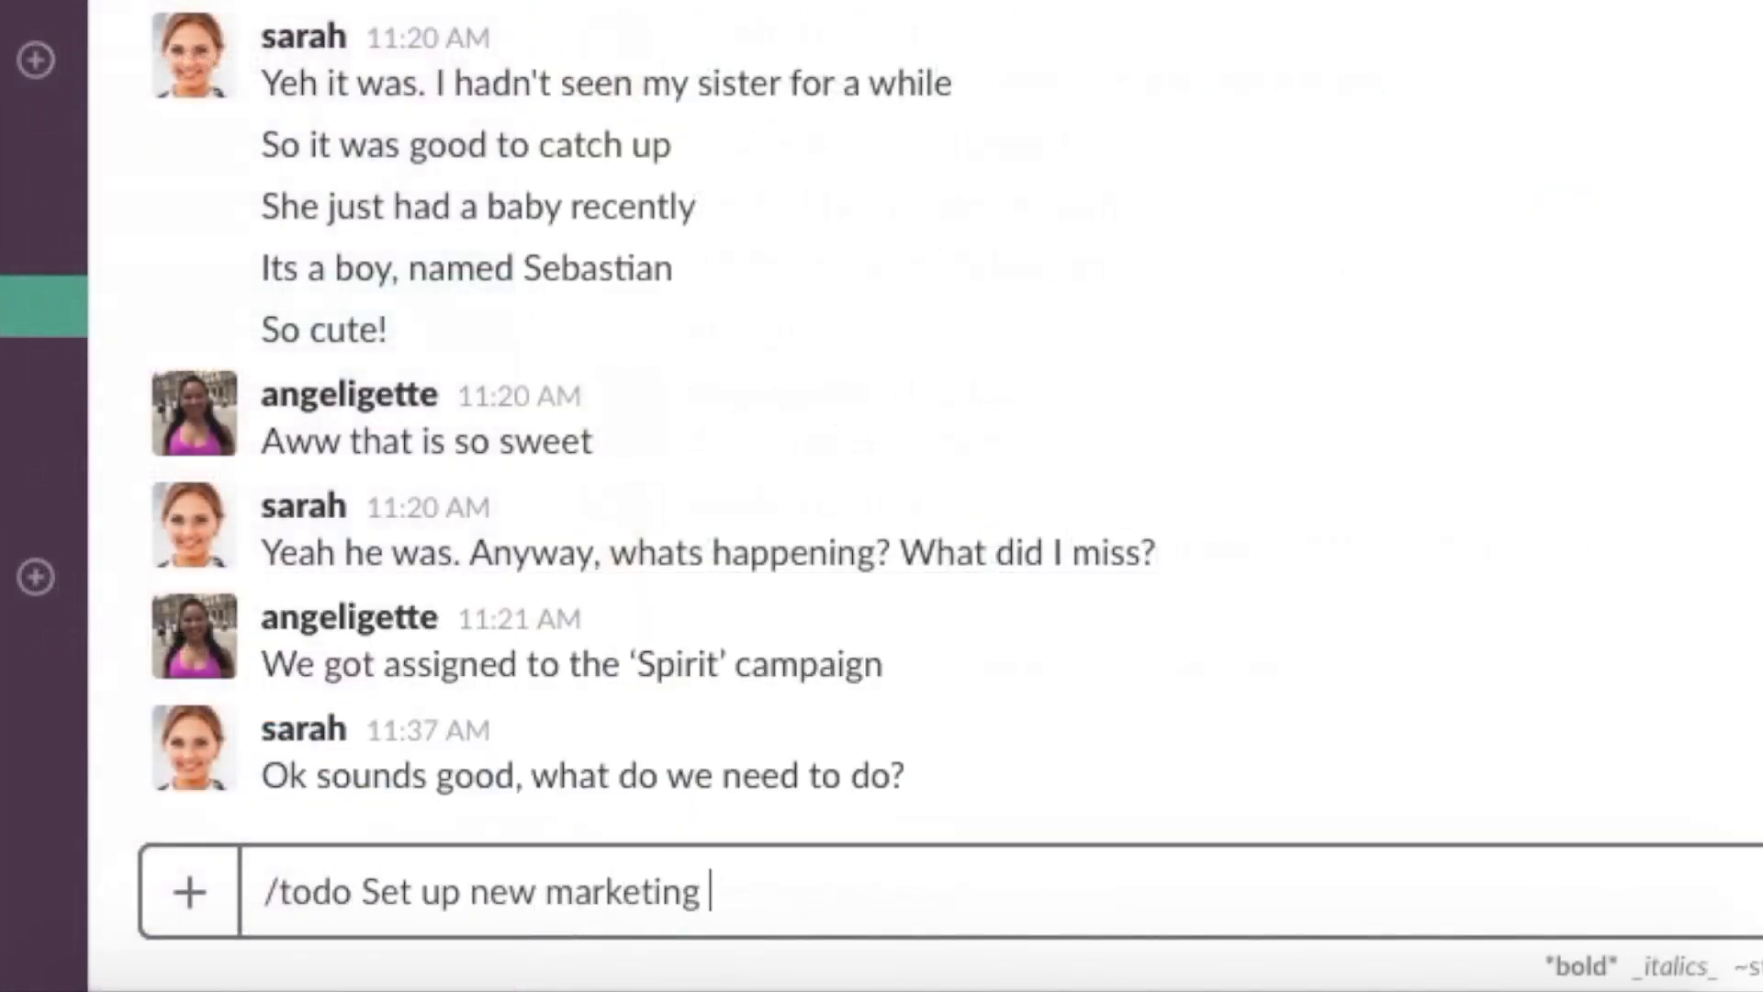
{"action": "type", "text": "campaign for Spirit"}
{"action": "key", "text": "Return"}
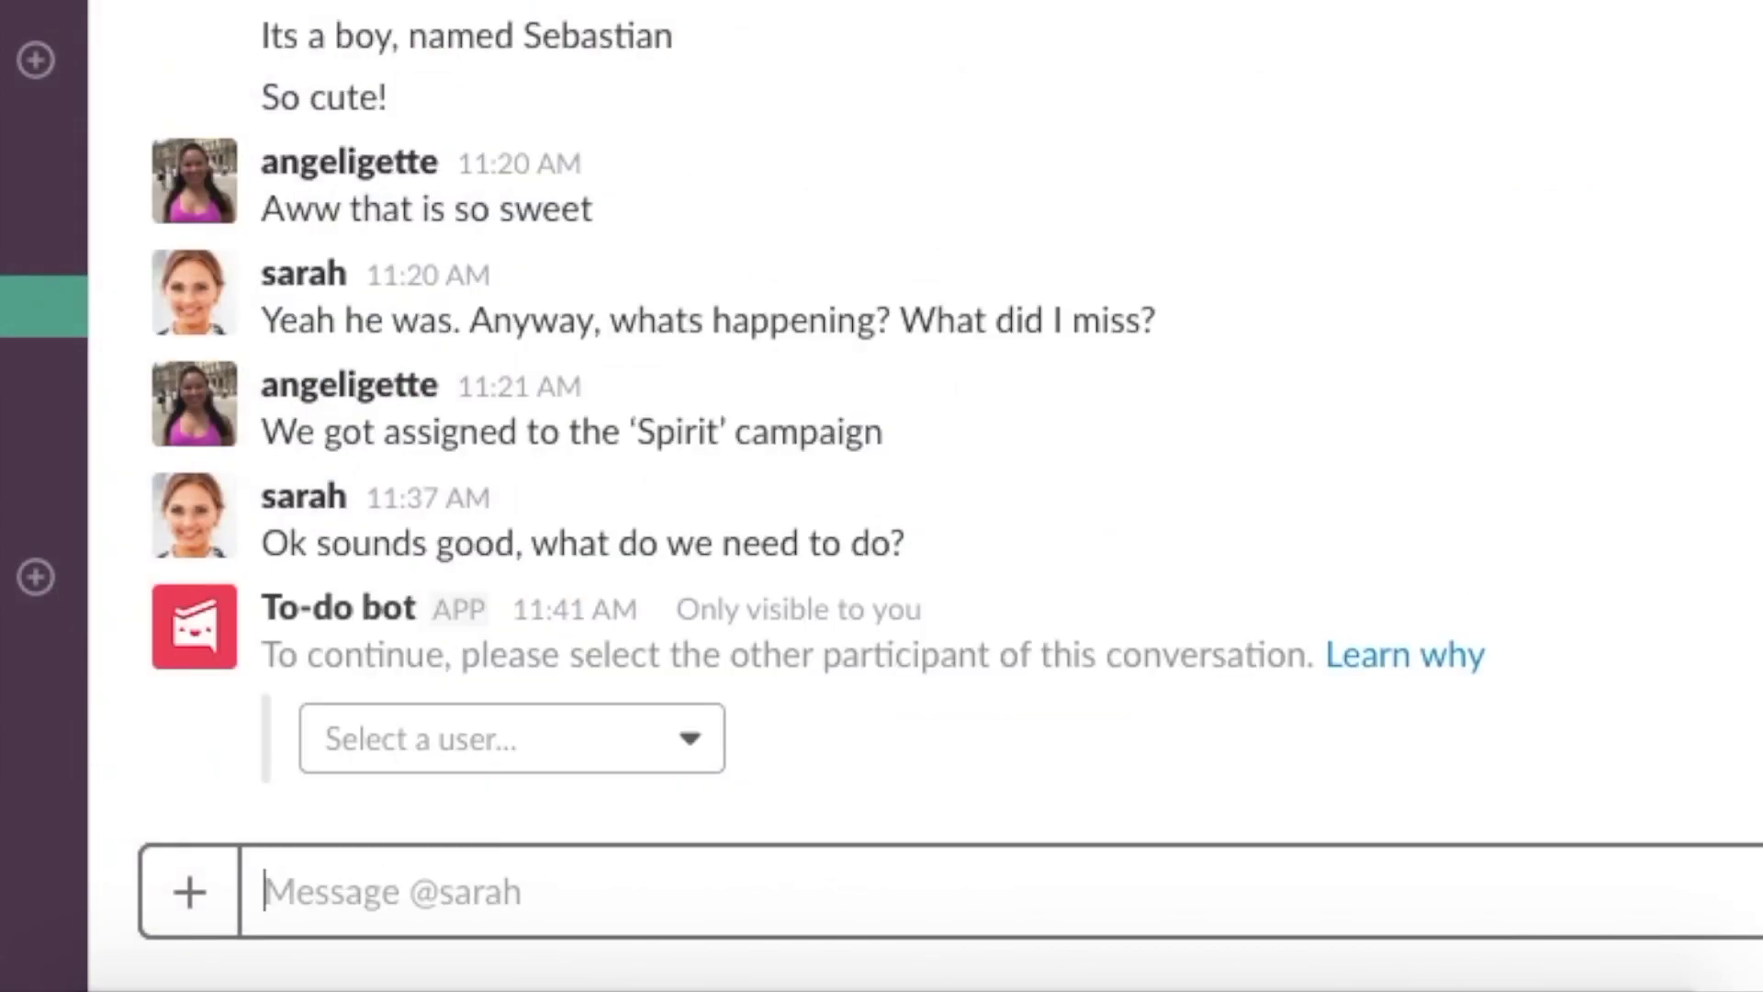
{"action": "left_click", "coordinate": [404, 740]}
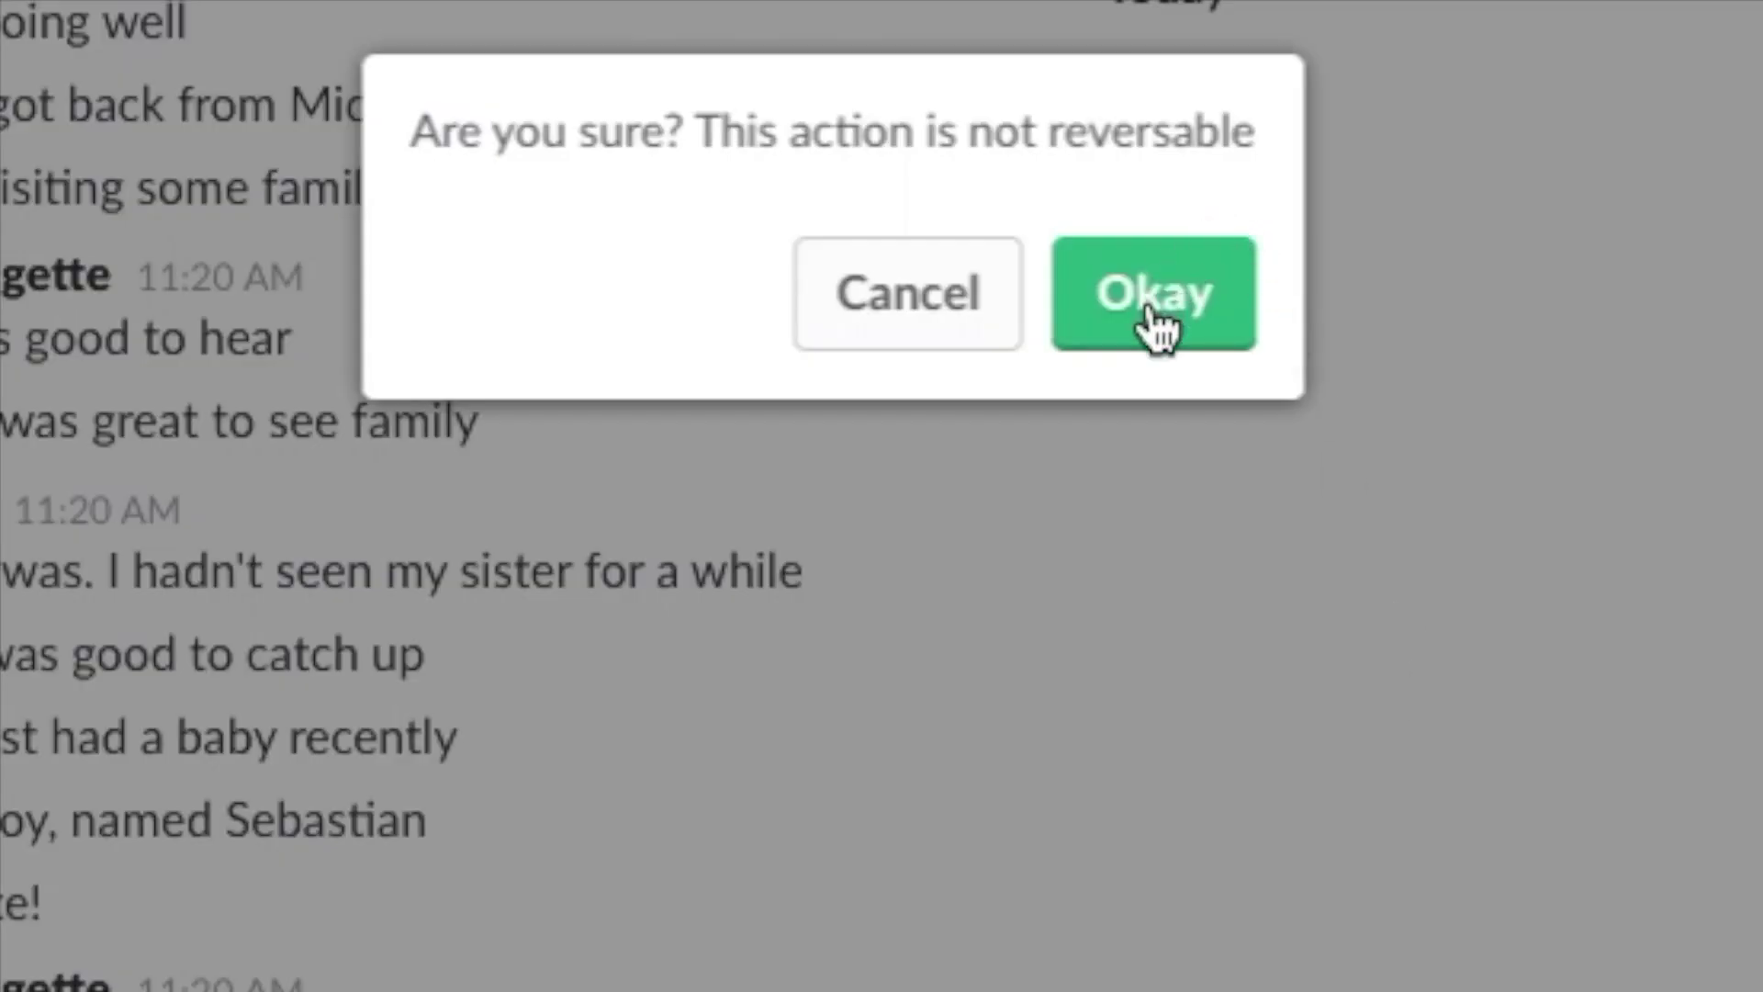
{"action": "left_click", "coordinate": [1158, 326]}
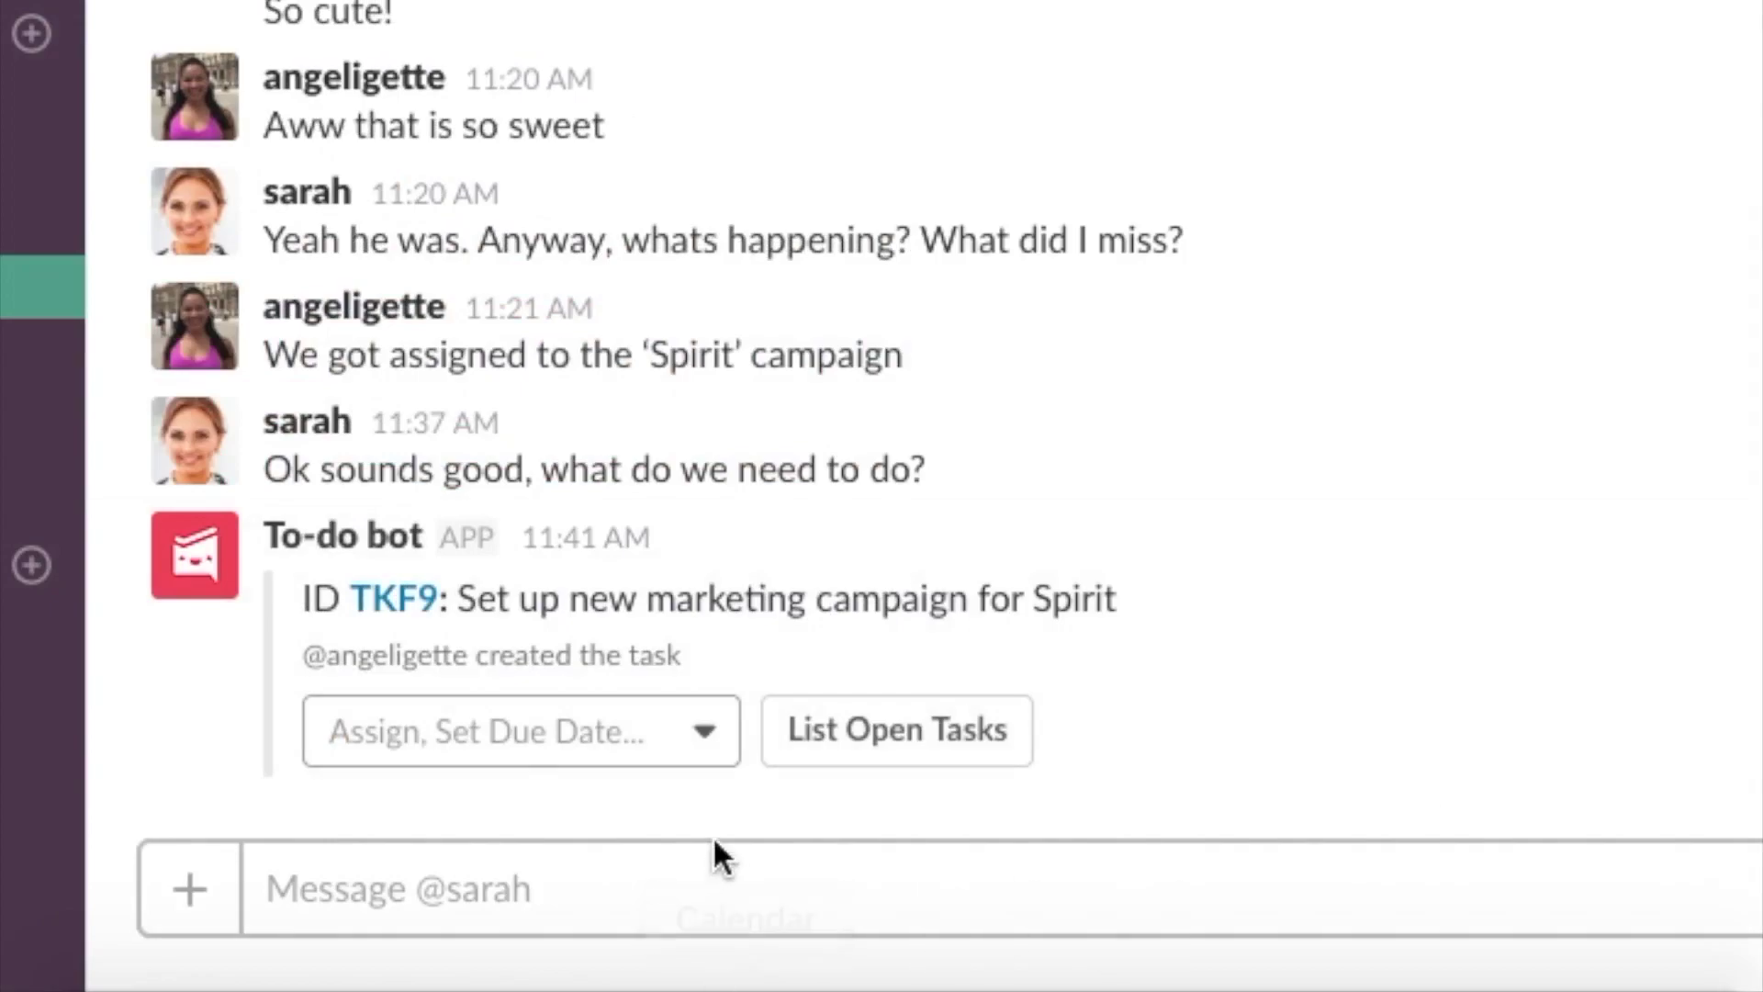
{"action": "left_click", "coordinate": [703, 734]}
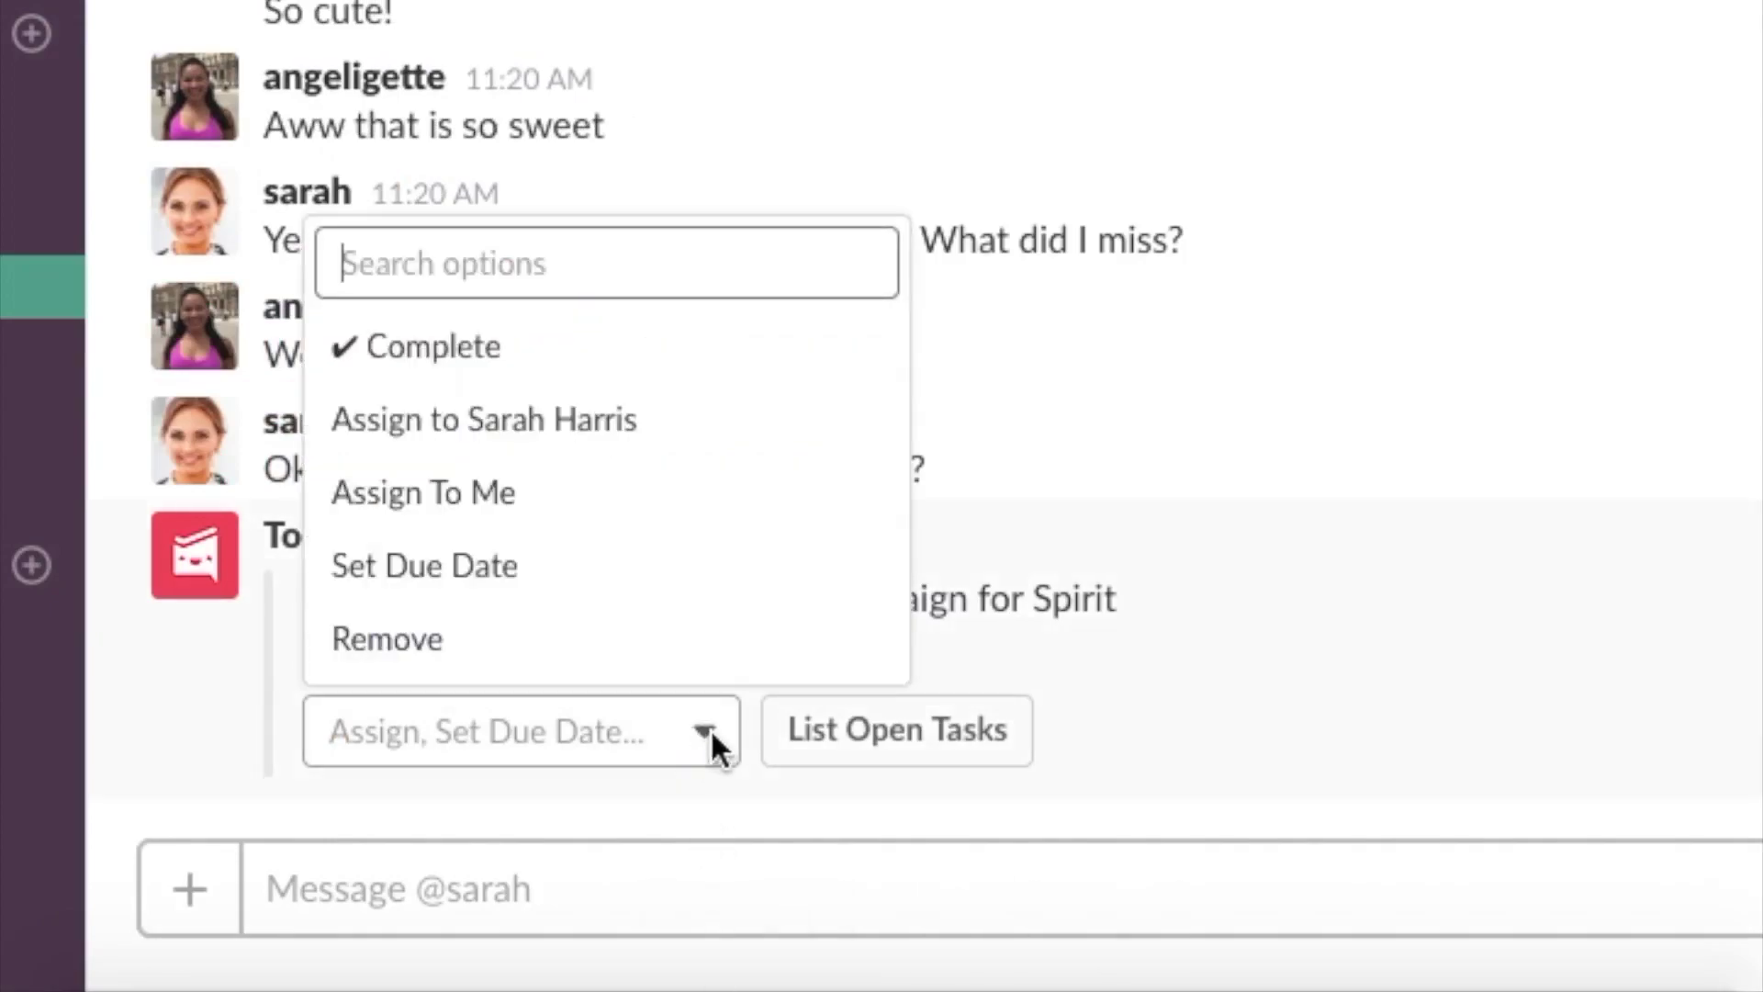
{"action": "left_click", "coordinate": [654, 499]}
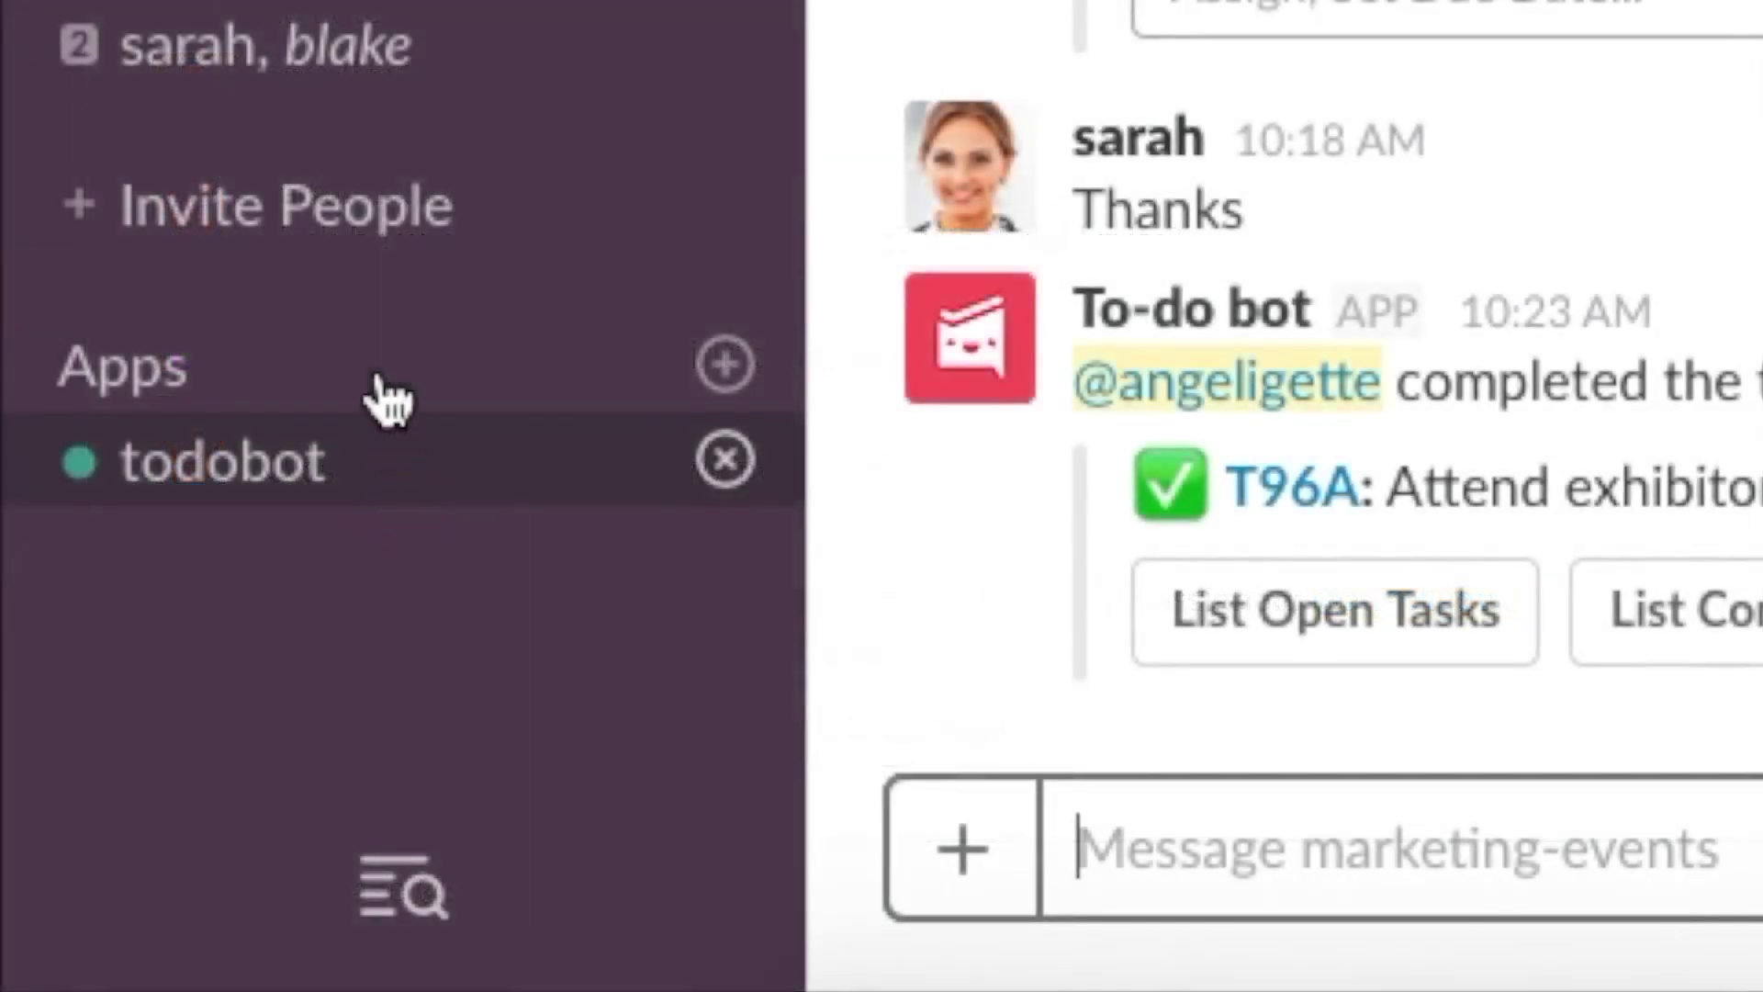
Step: Show your task list in the todobot conversation with /todo list
{"action": "left_click", "coordinate": [394, 487]}
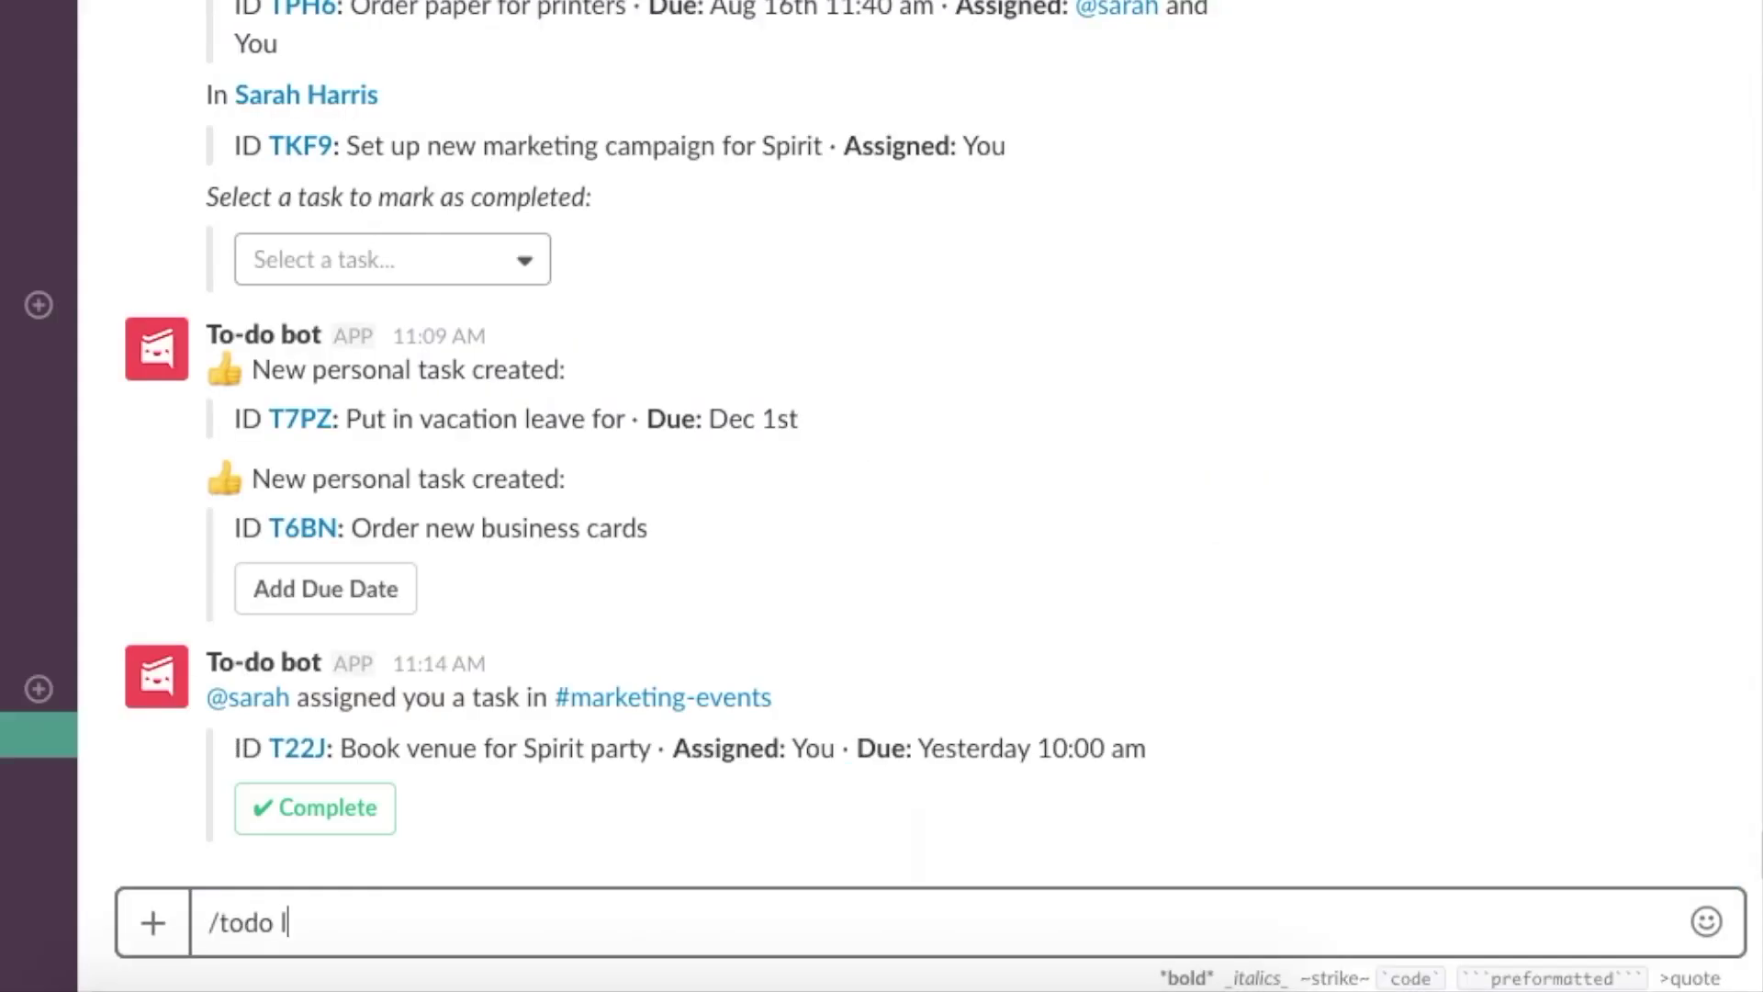
{"action": "type", "text": "ist"}
{"action": "key", "text": "Return"}
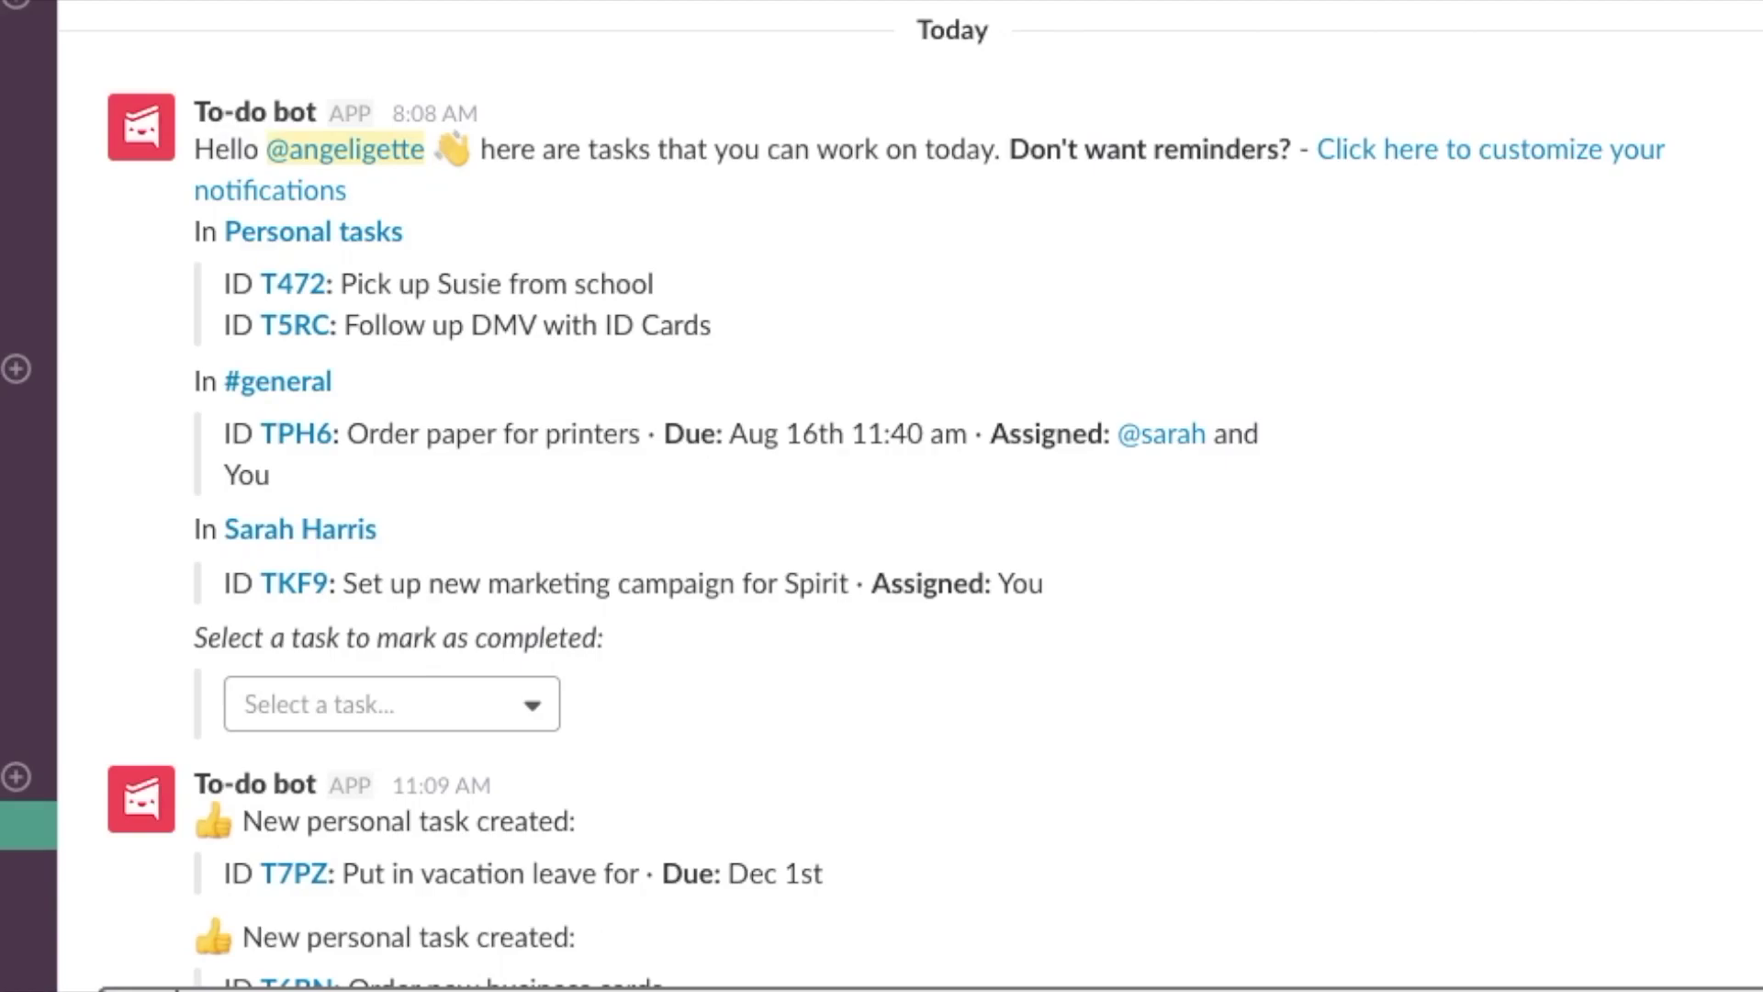
Step: Review notification settings, toggling Send daily reminders off and back on
{"action": "left_click", "coordinate": [1438, 169]}
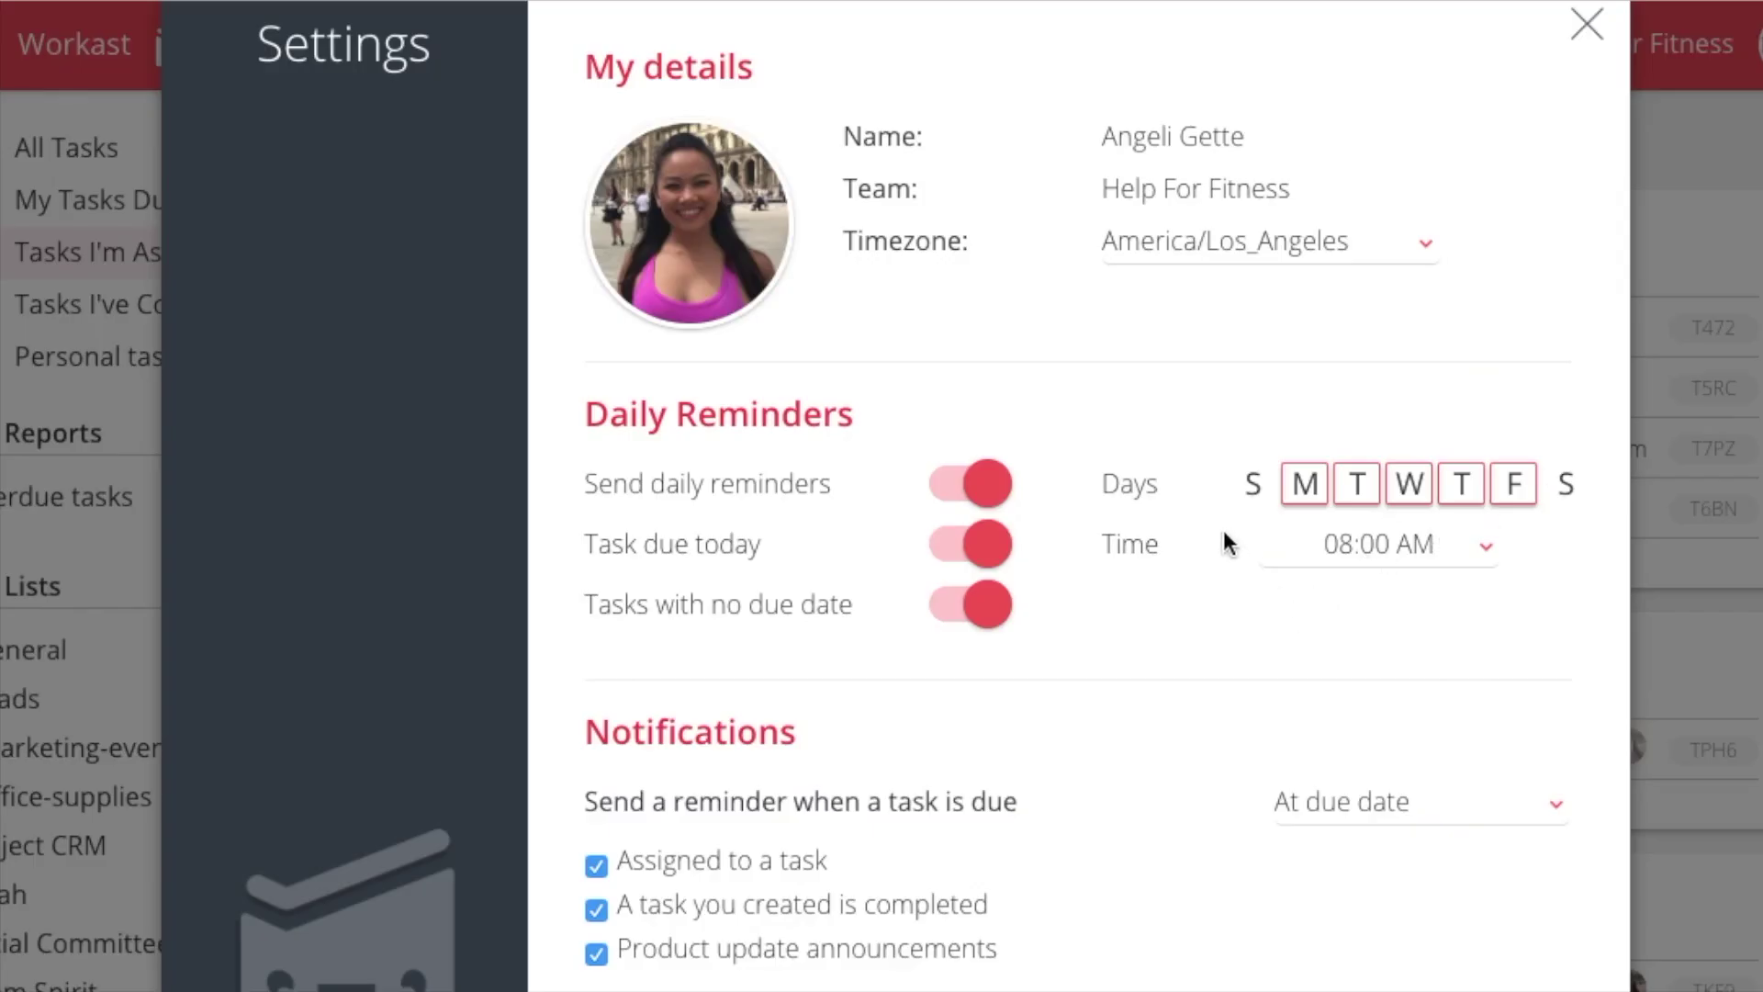
{"action": "left_click", "coordinate": [960, 496]}
{"action": "left_click", "coordinate": [960, 496]}
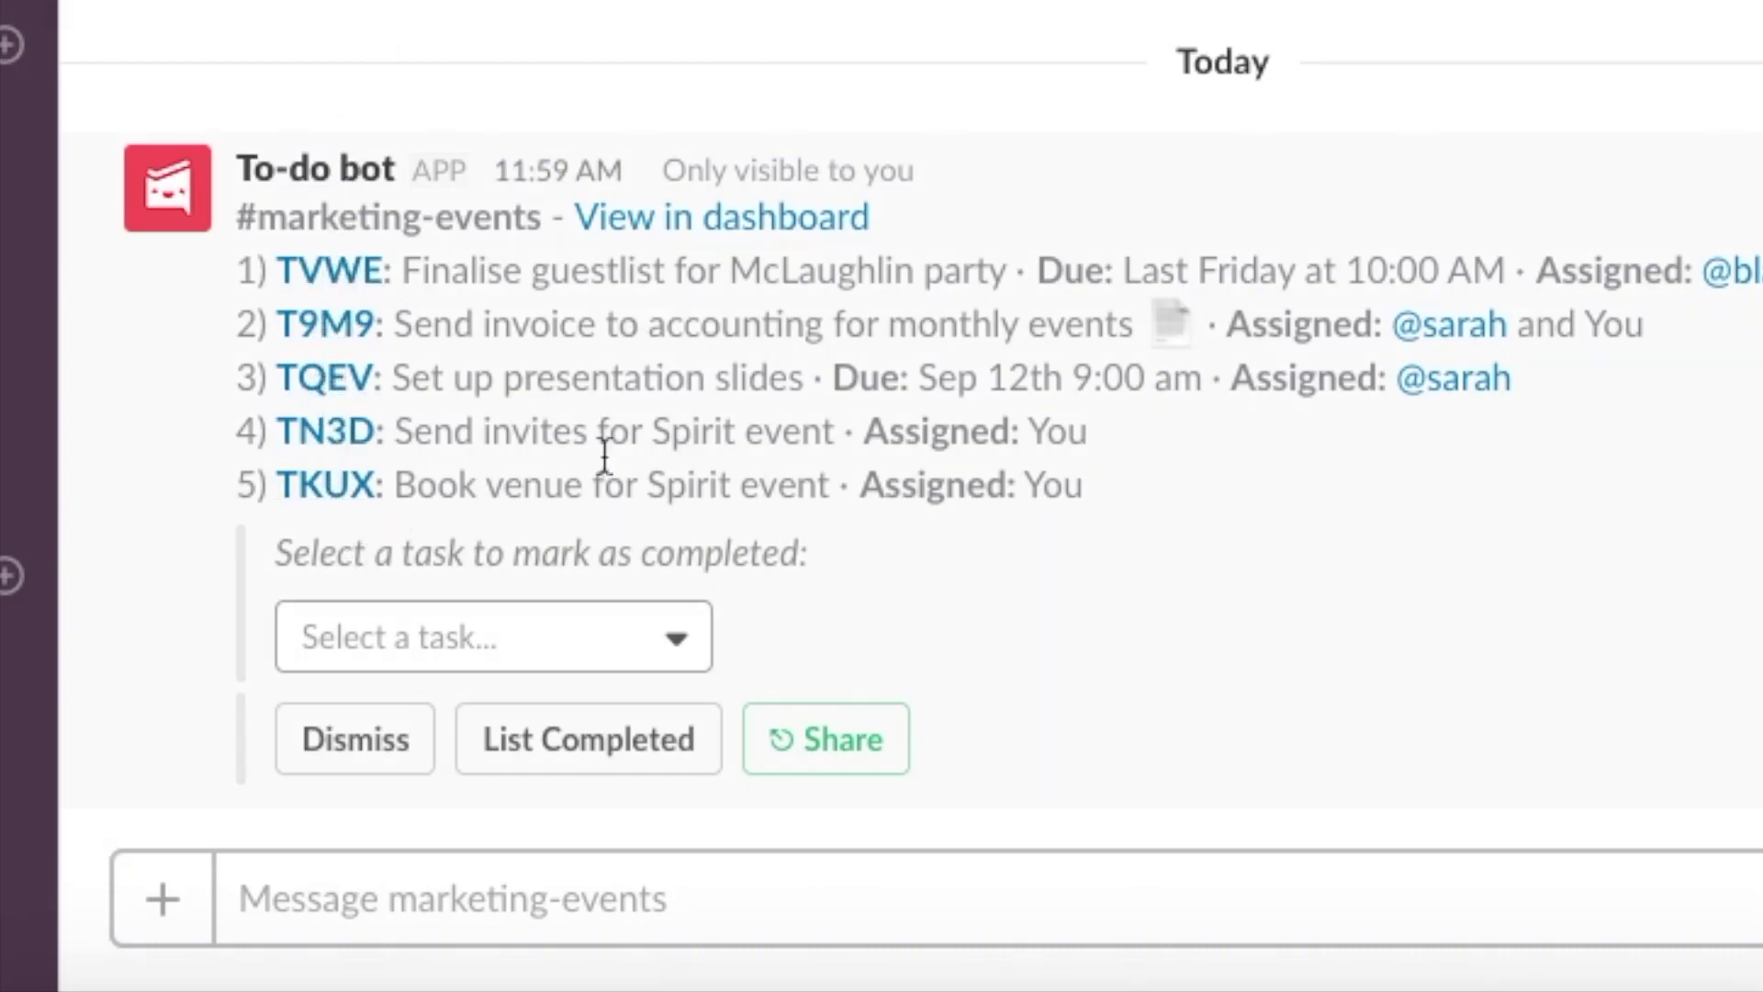
Step: Browse the Due Today, Assigned and Completed task views, then show Personal tasks
{"action": "left_click", "coordinate": [753, 219]}
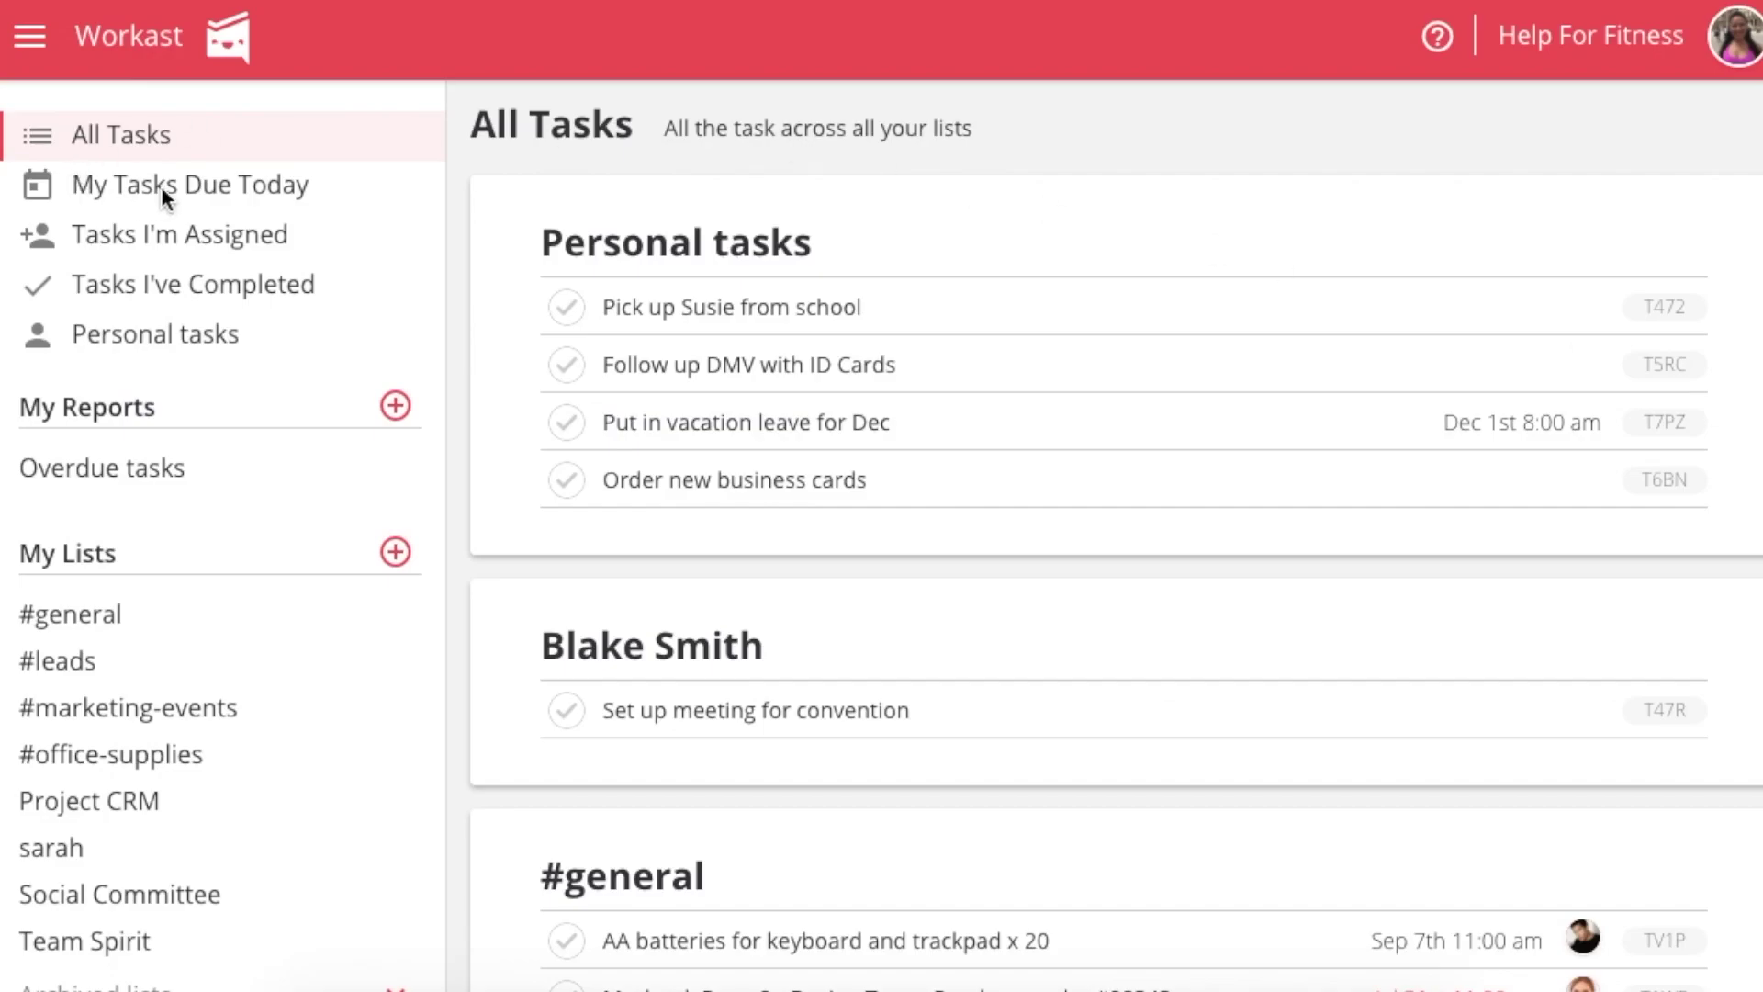
{"action": "left_click", "coordinate": [335, 206]}
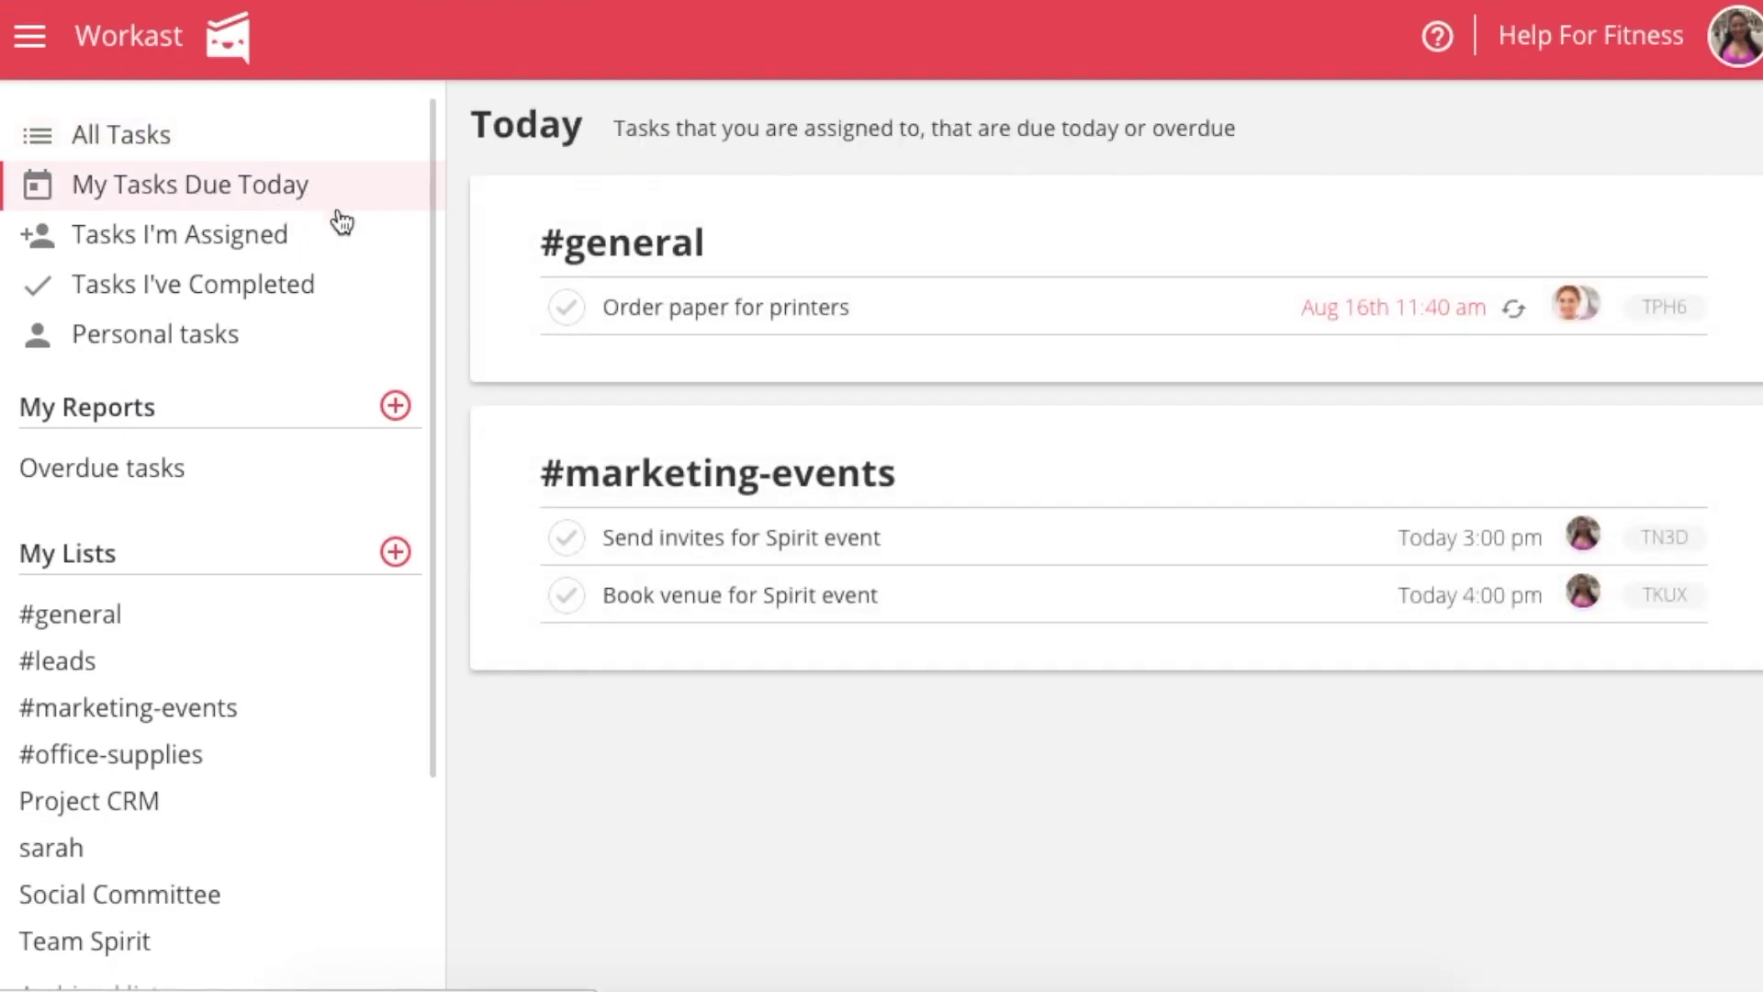
{"action": "left_click", "coordinate": [339, 241]}
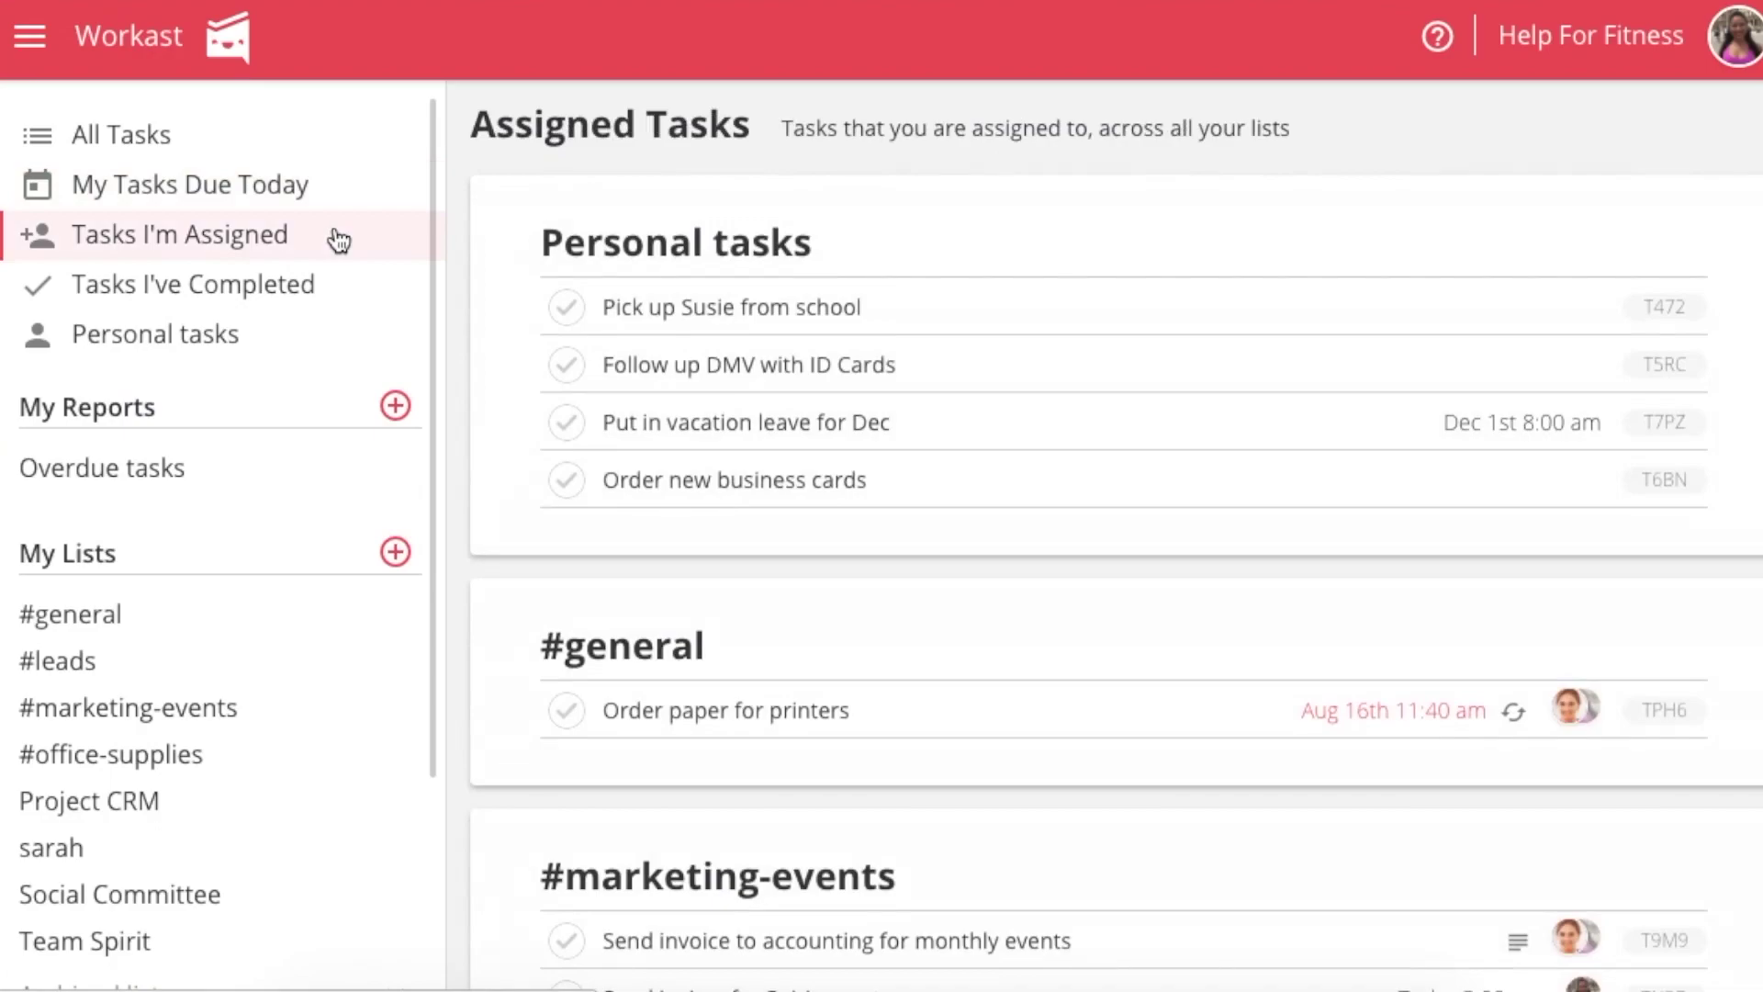
{"action": "left_click", "coordinate": [342, 286]}
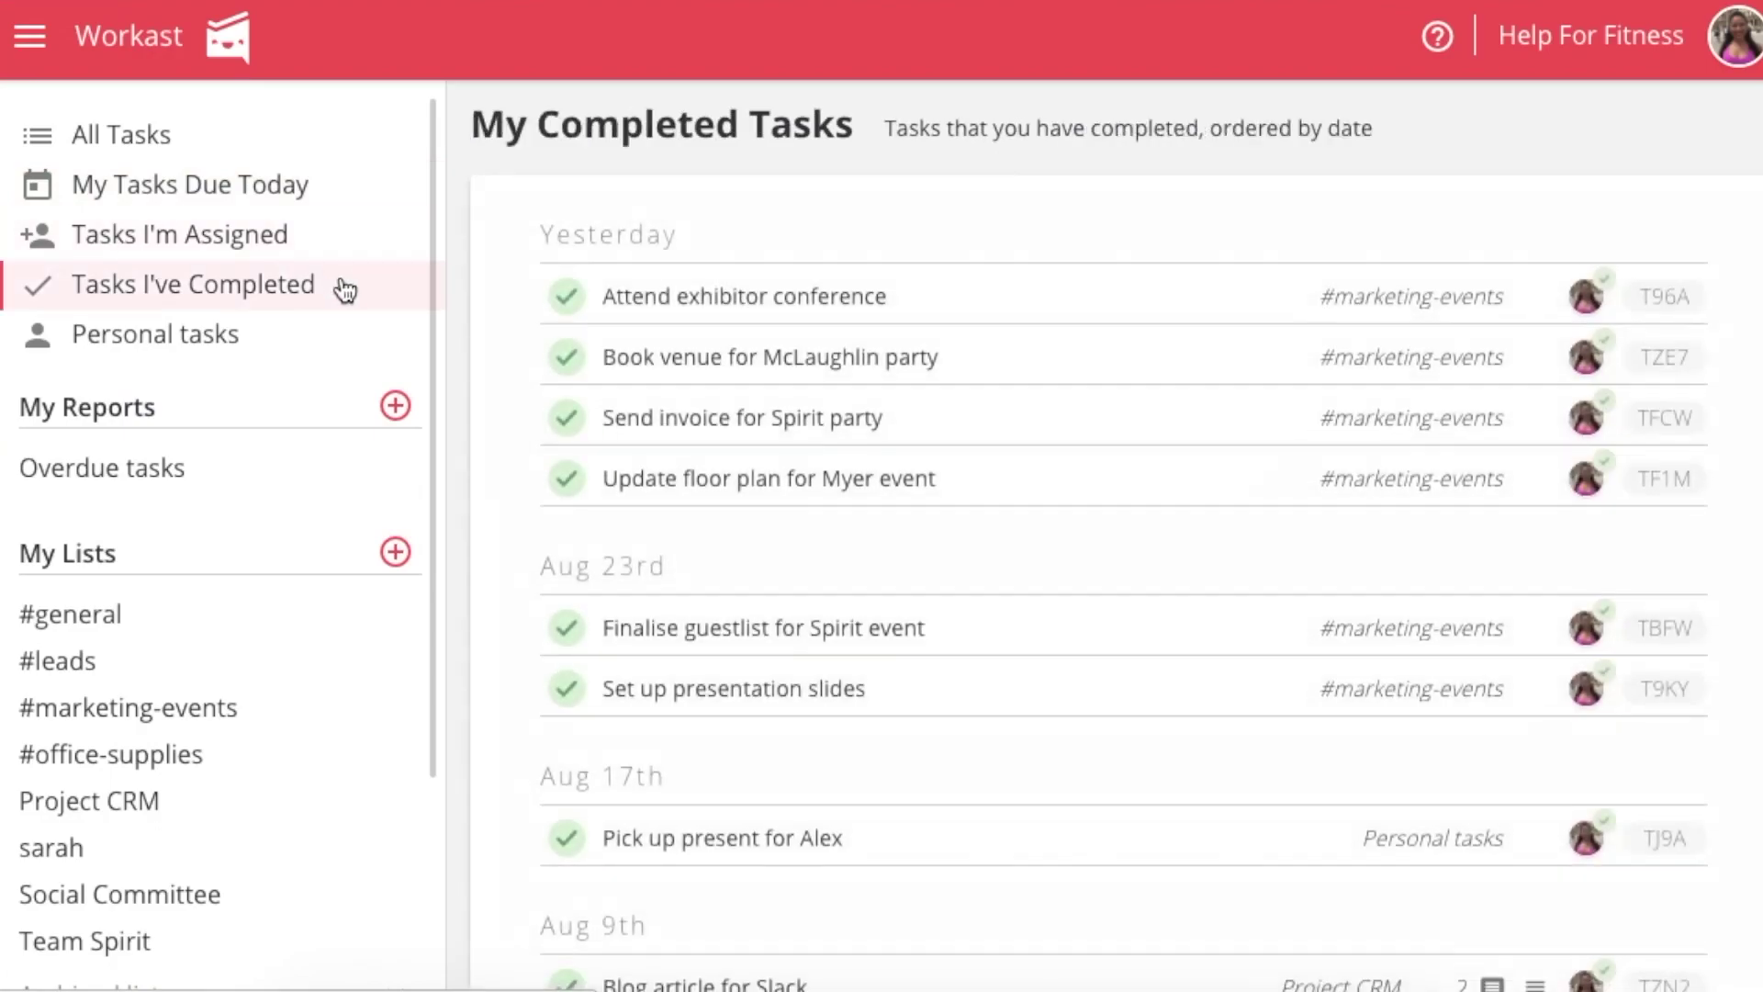
{"action": "left_click", "coordinate": [342, 356]}
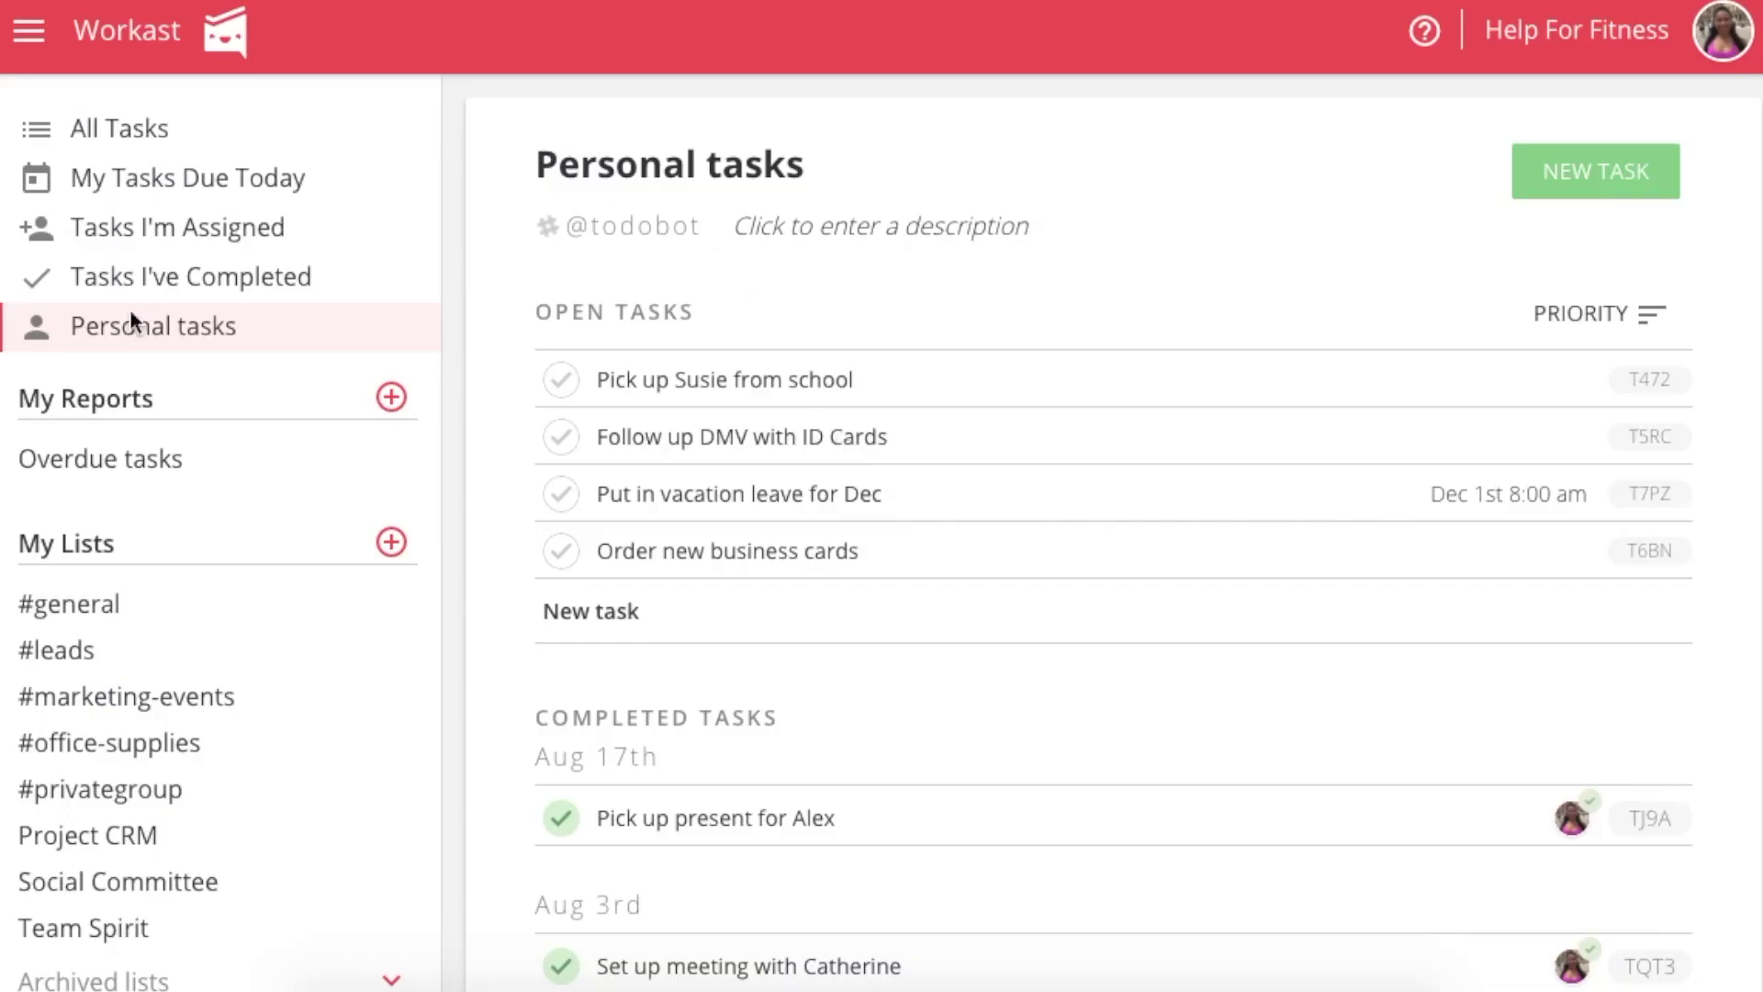
Step: Change the #privategroup list's title to 'New website'
{"action": "scroll", "coordinate": [130, 525], "scroll_direction": "down", "scroll_amount": 3}
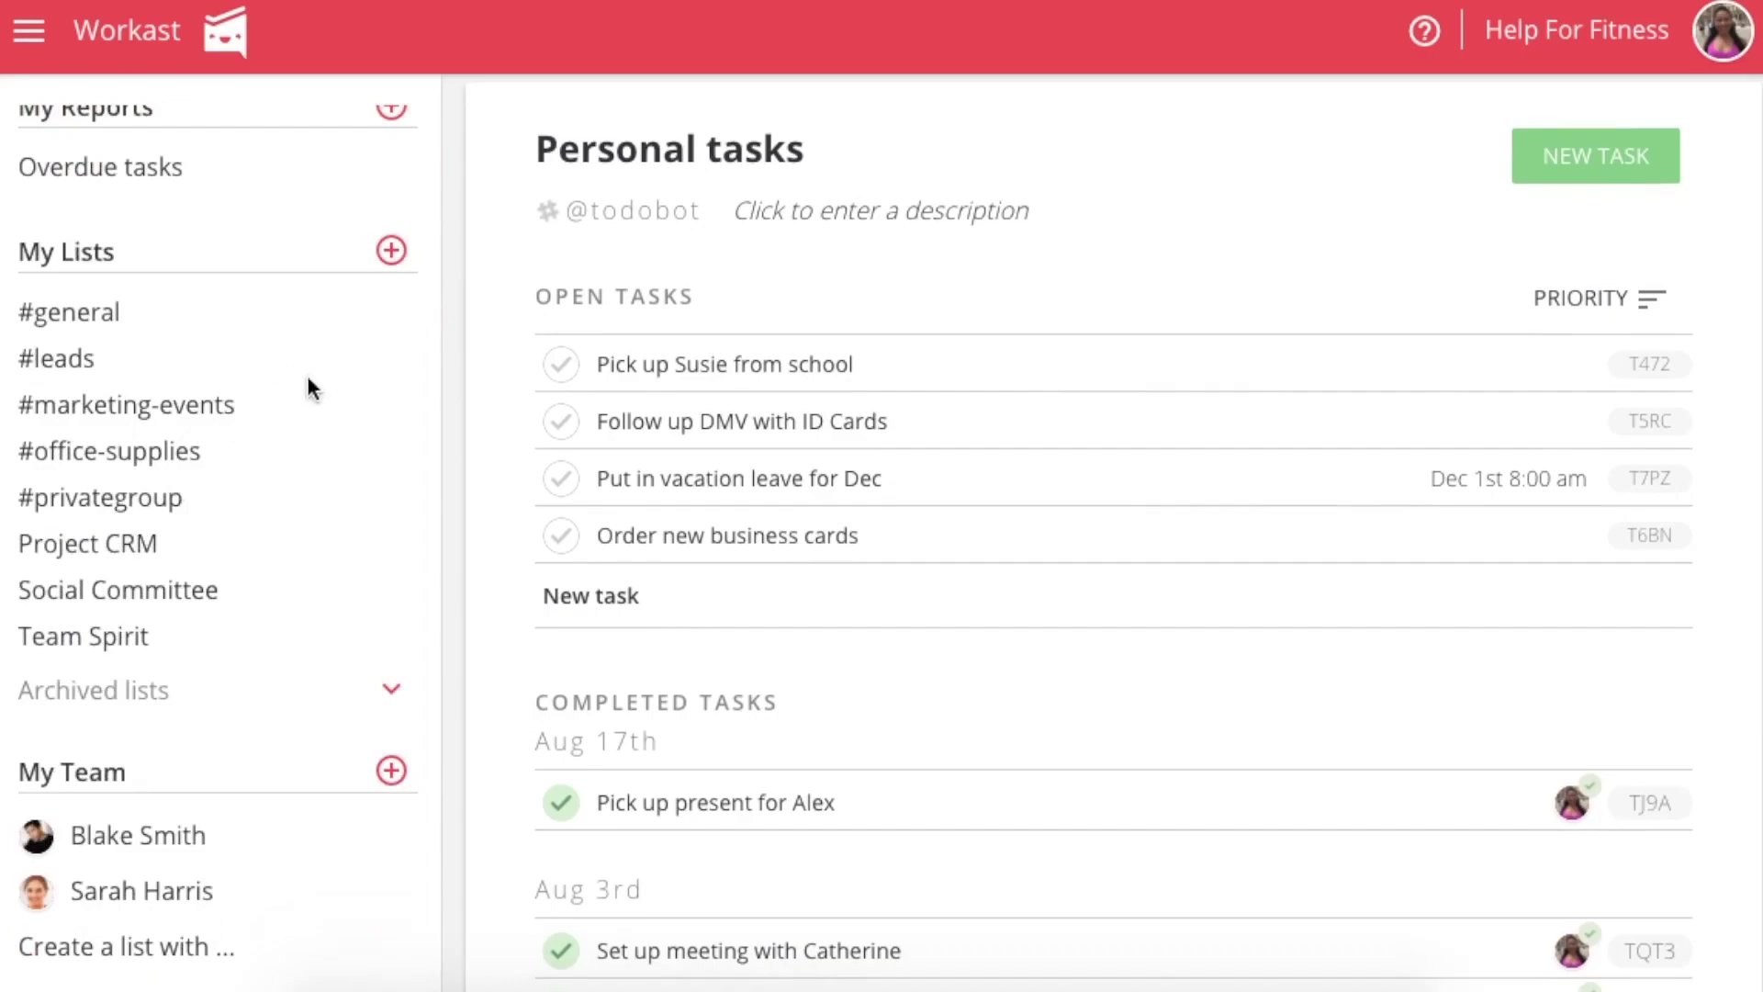
{"action": "left_click", "coordinate": [202, 507]}
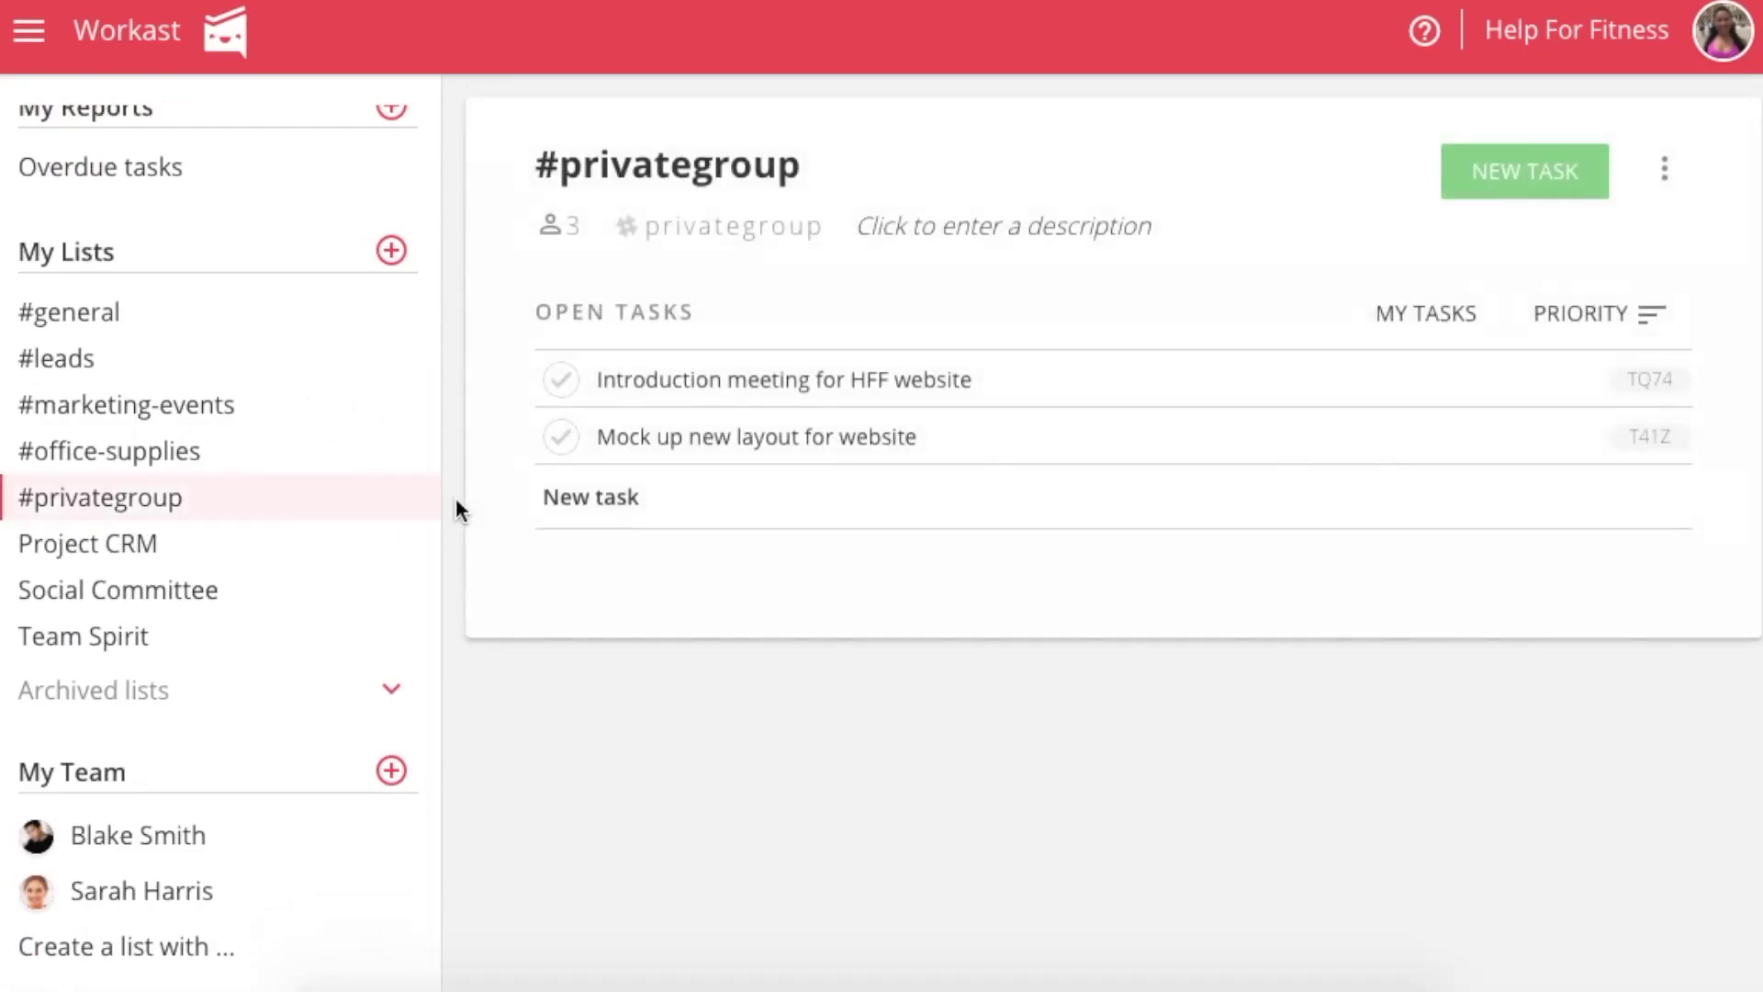
{"action": "left_click", "coordinate": [685, 164]}
{"action": "left_click_drag", "start_coordinate": [836, 166], "coordinate": [532, 166]}
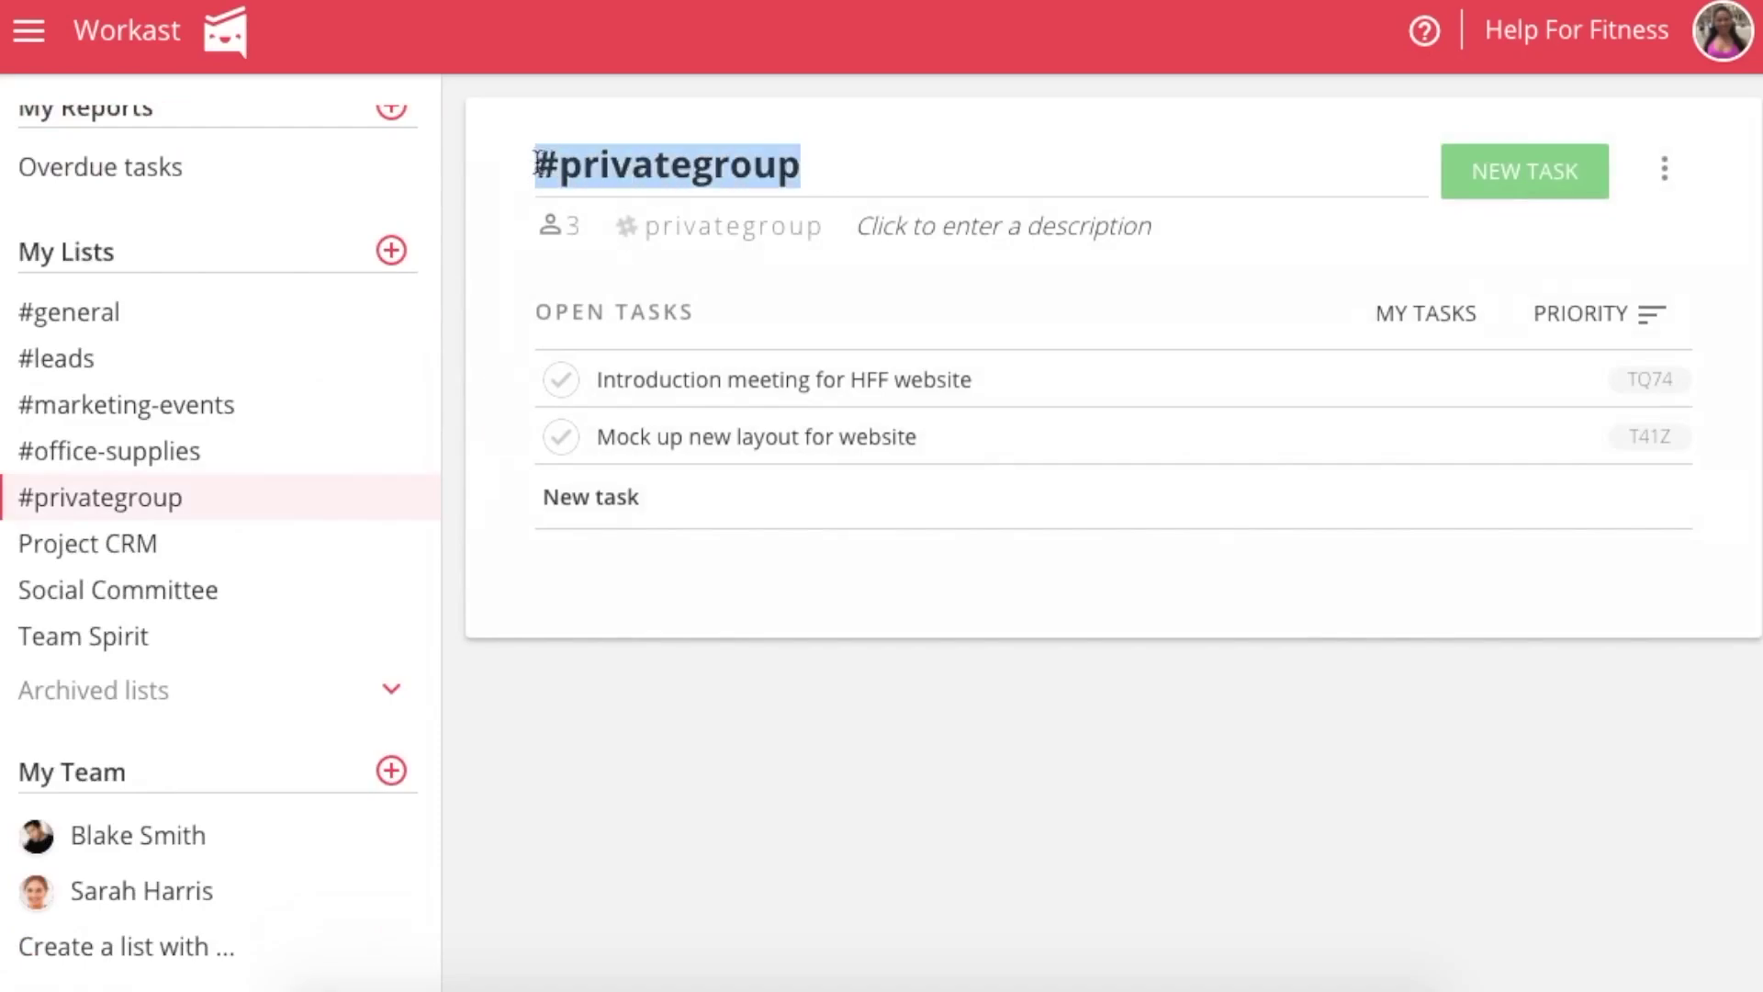
{"action": "type", "text": "New website"}
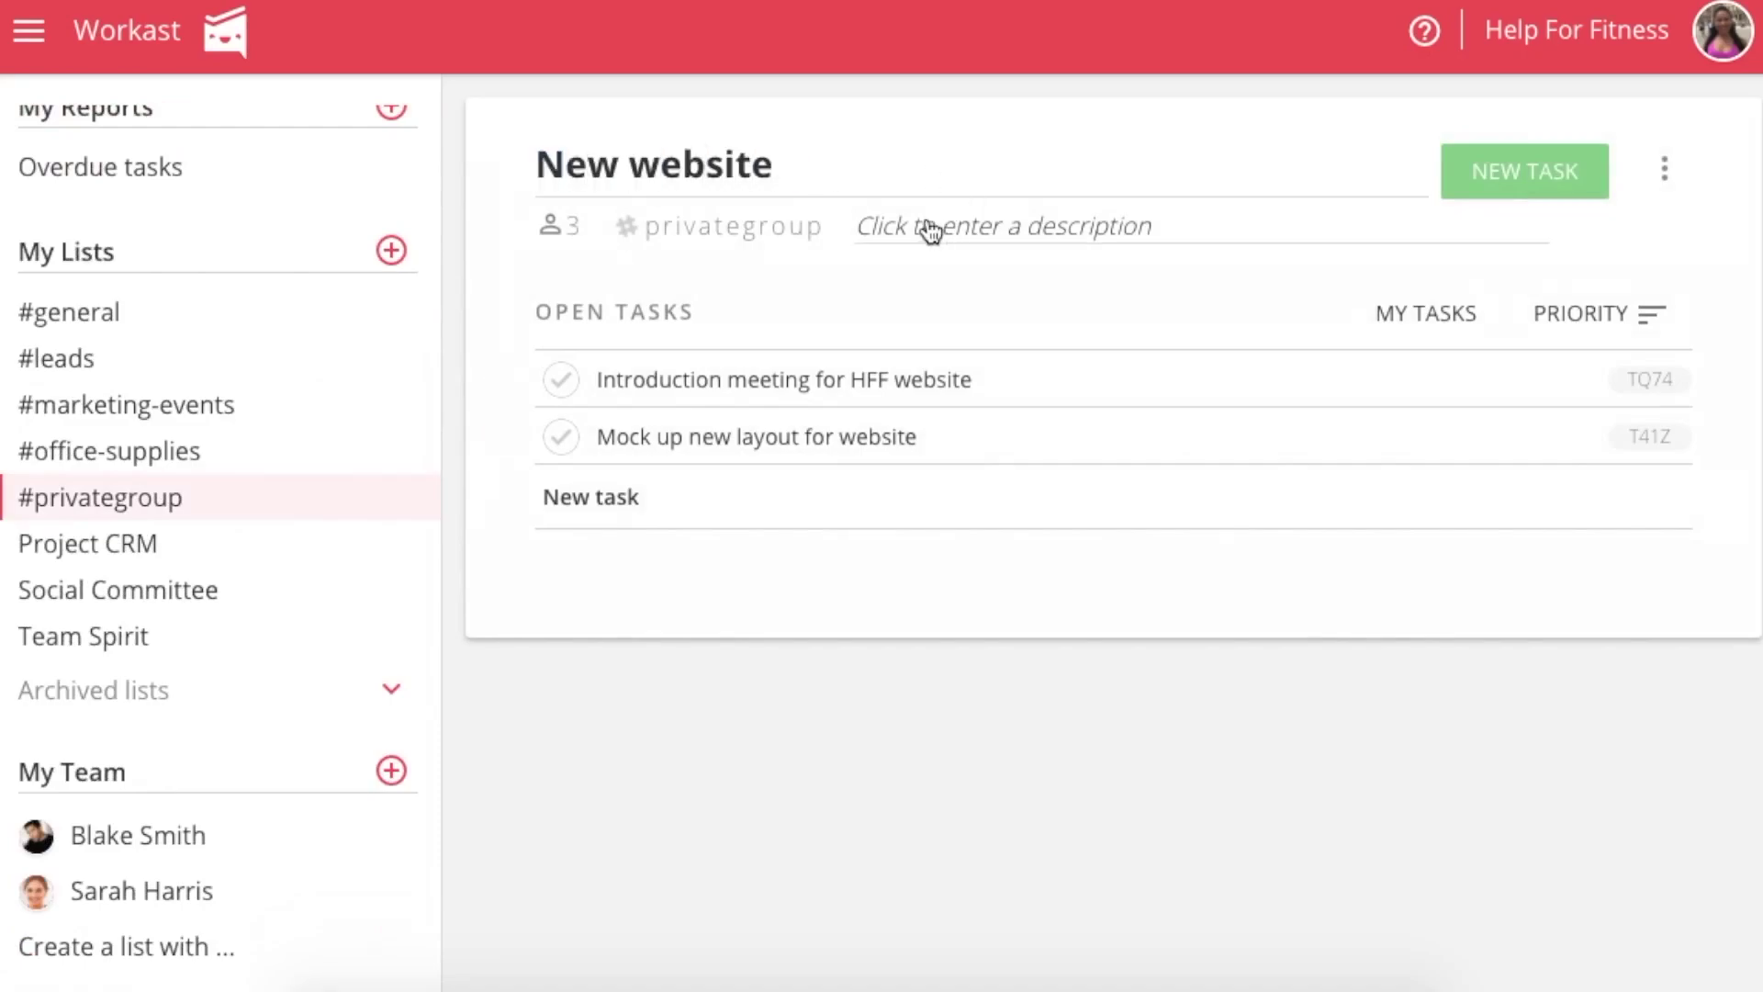
{"action": "key", "text": "Return"}
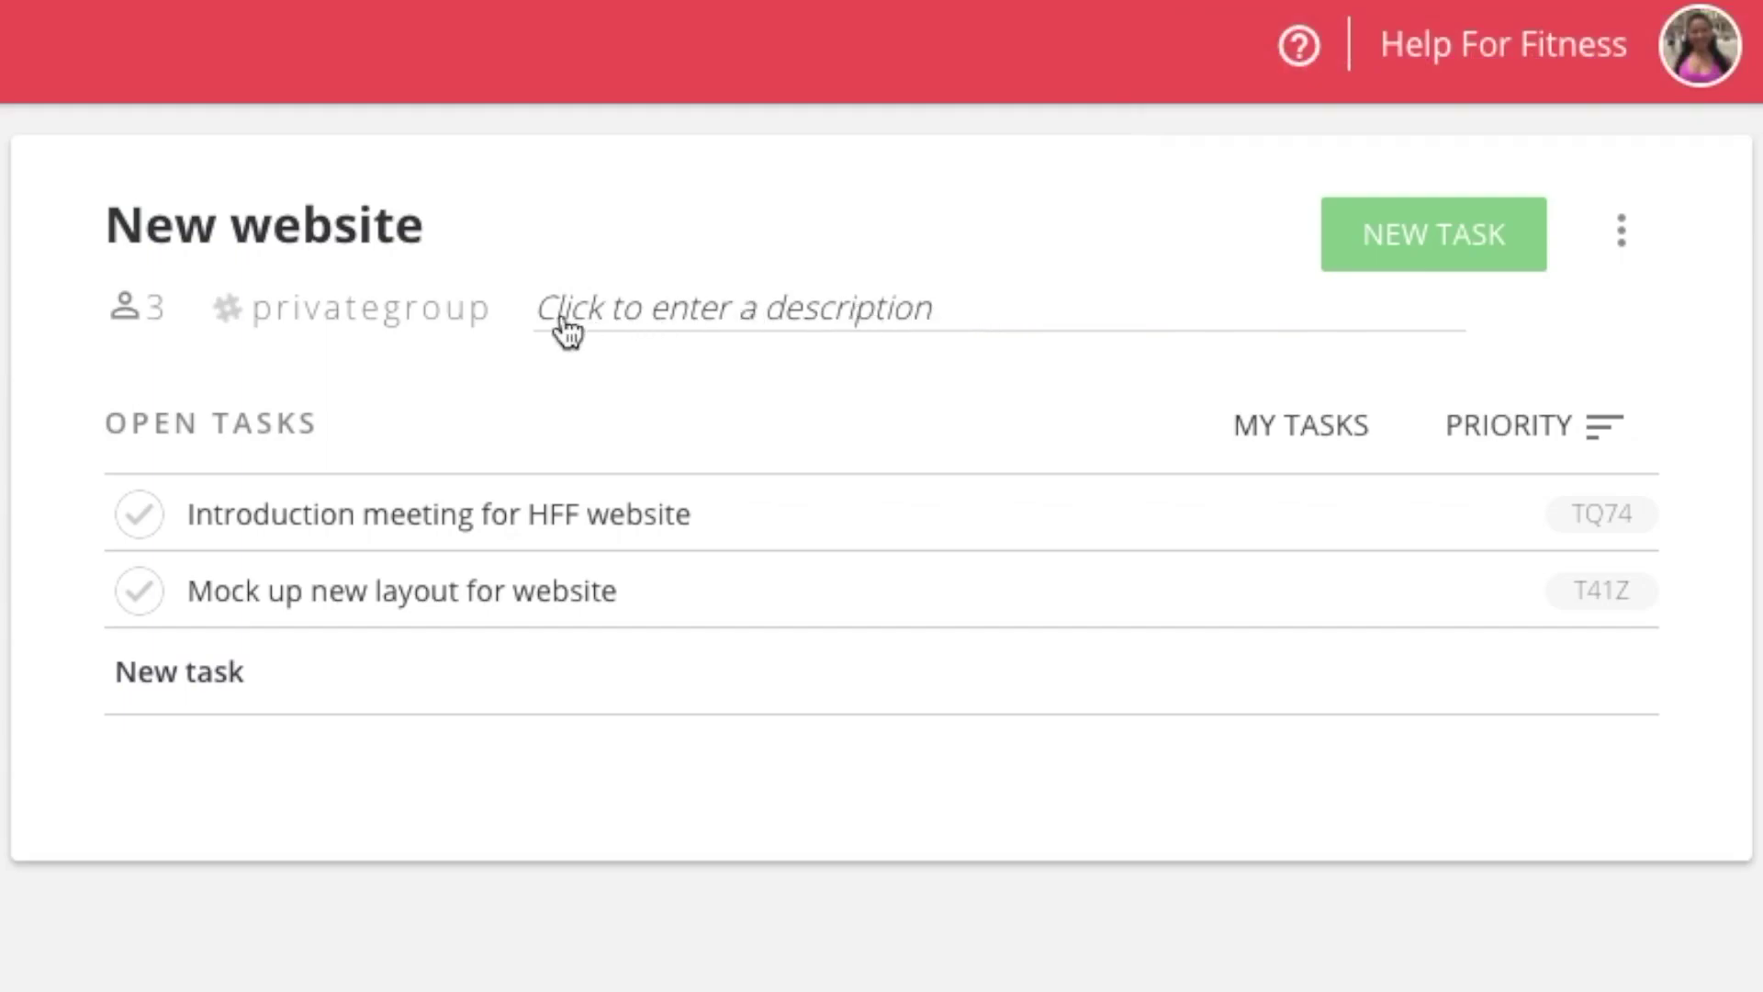
Step: Enter 'New website project' as the New website list's description
{"action": "left_click", "coordinate": [439, 322]}
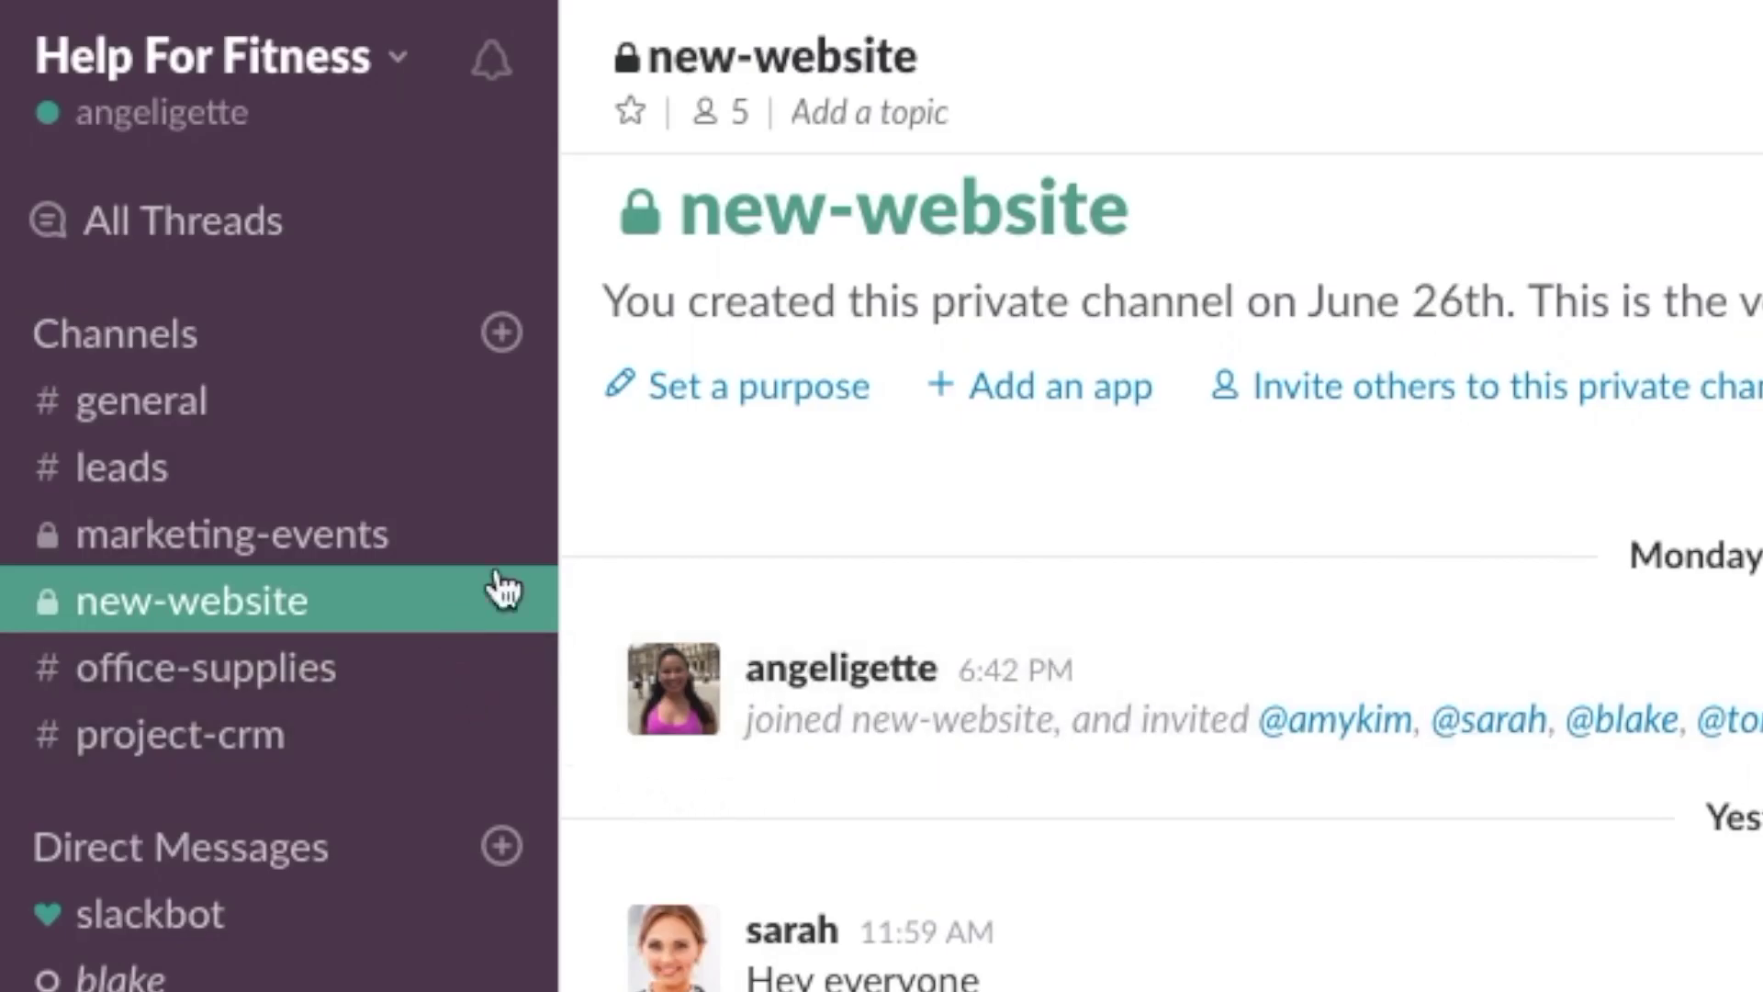
{"action": "key", "text": "alt+Tab"}
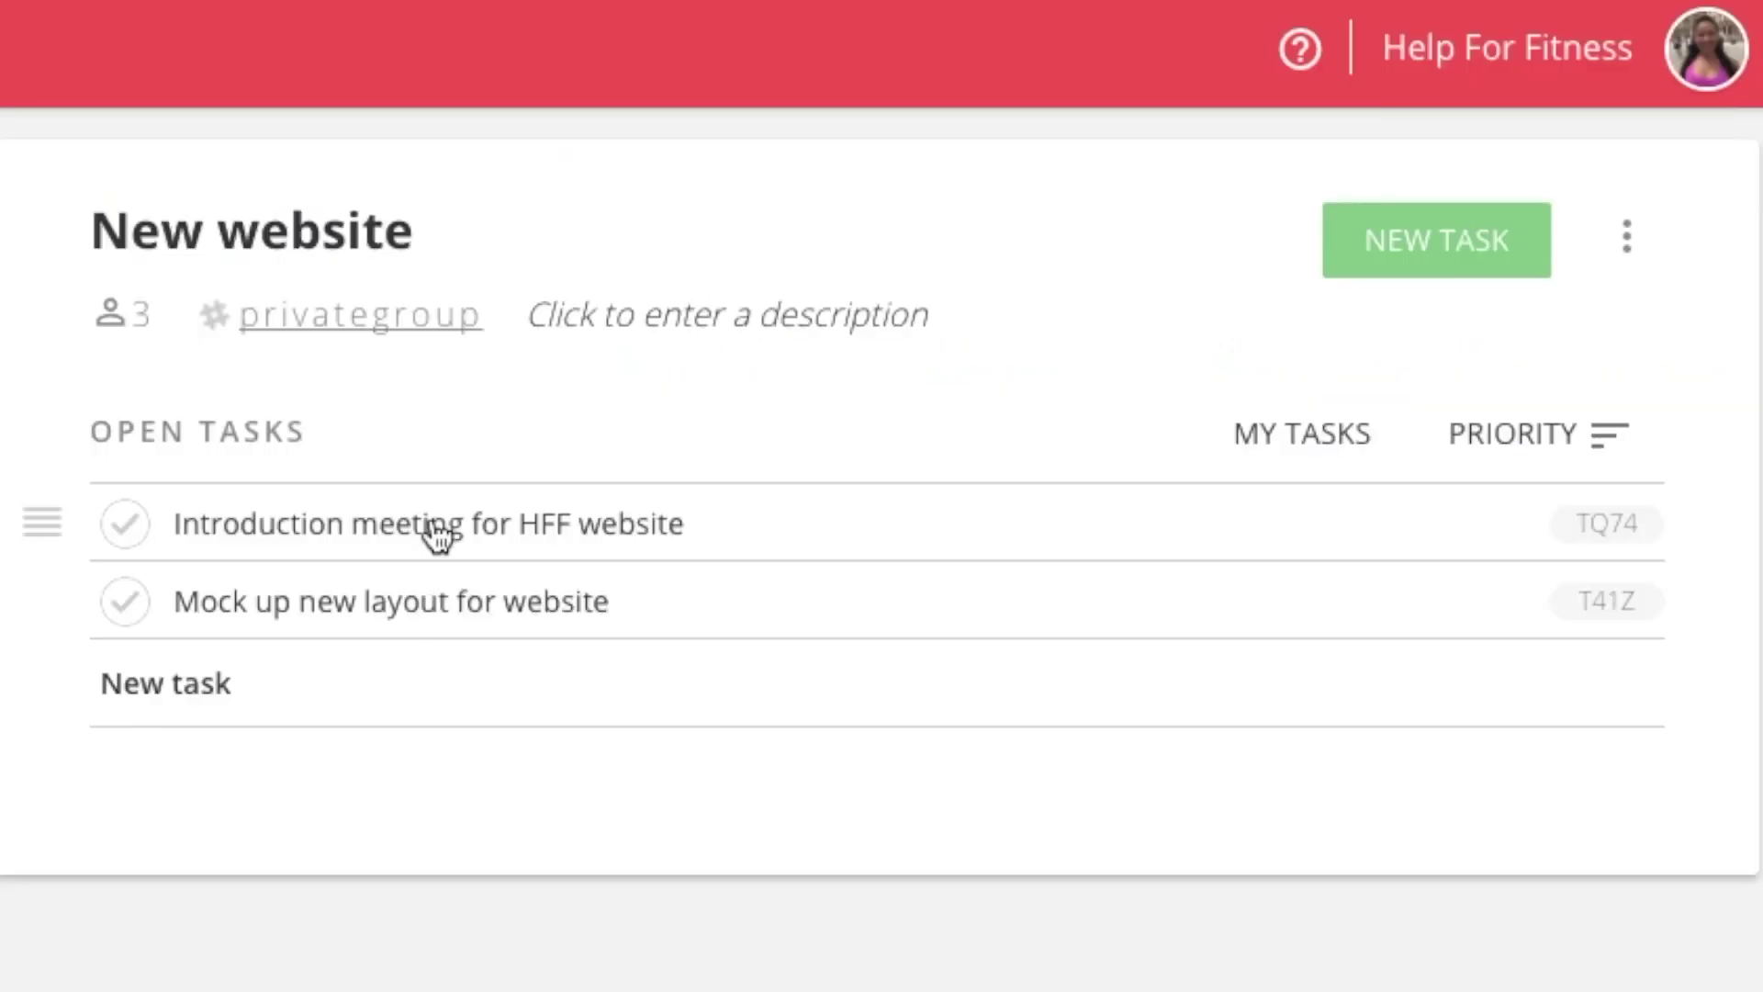
{"action": "left_click", "coordinate": [645, 335]}
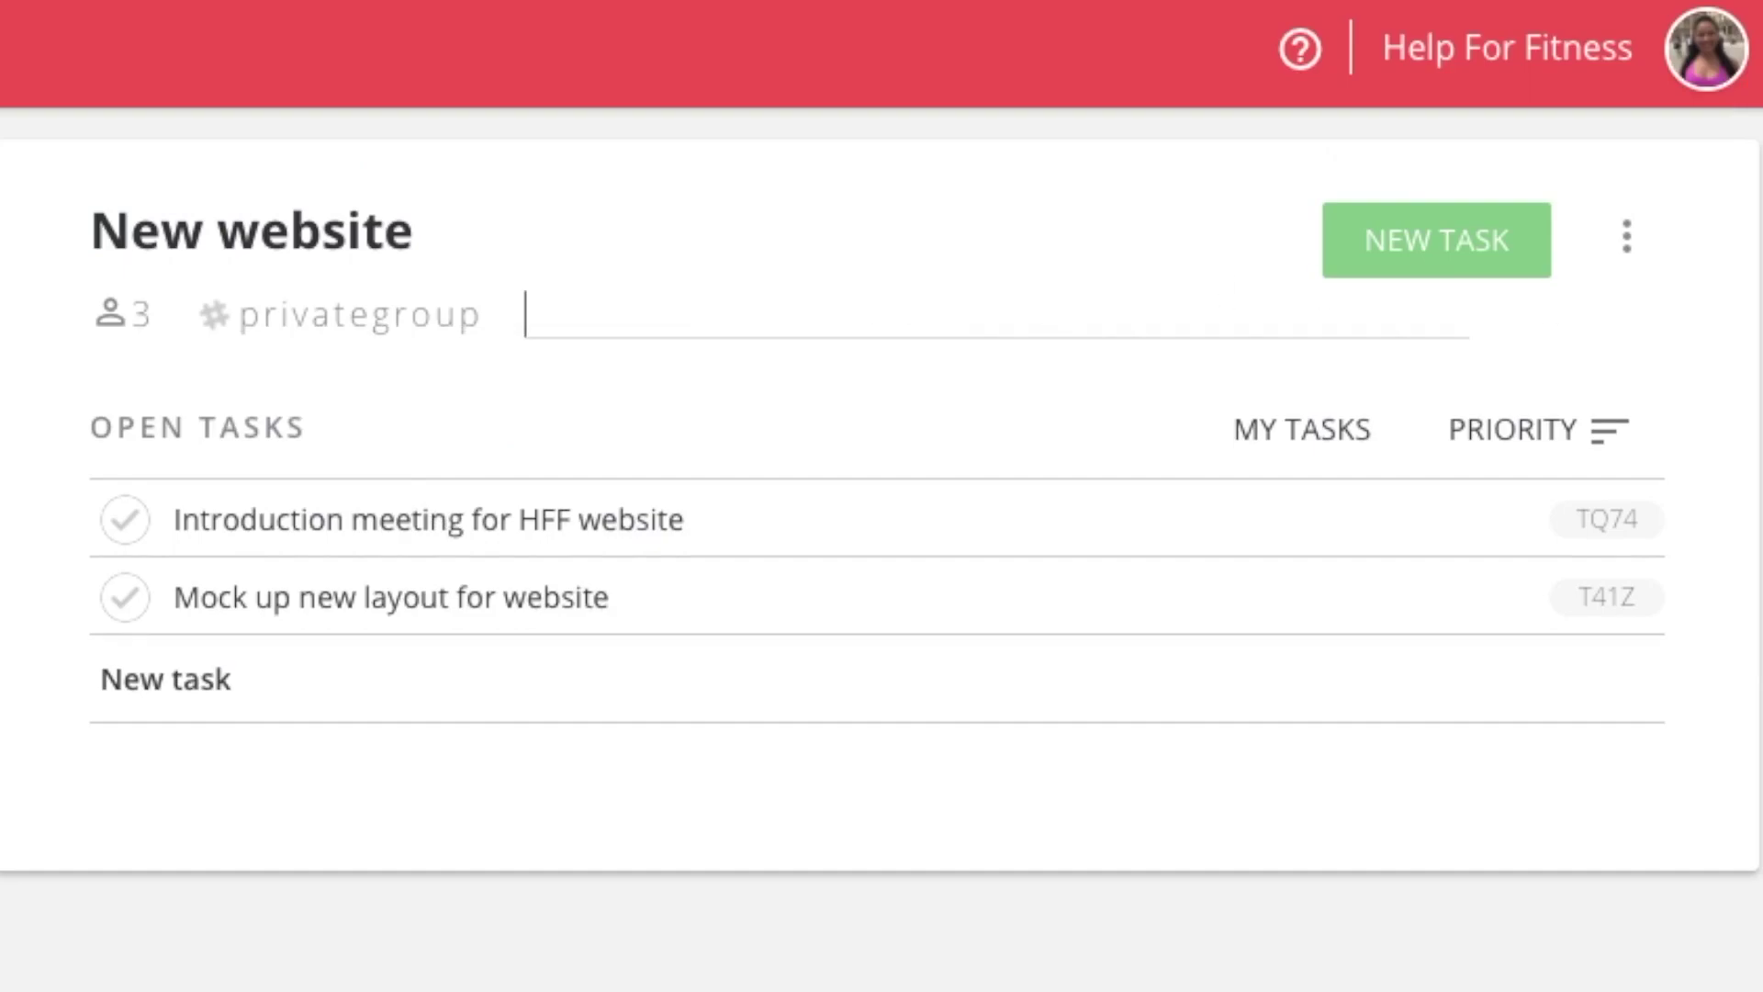
{"action": "type", "text": "New website projec"}
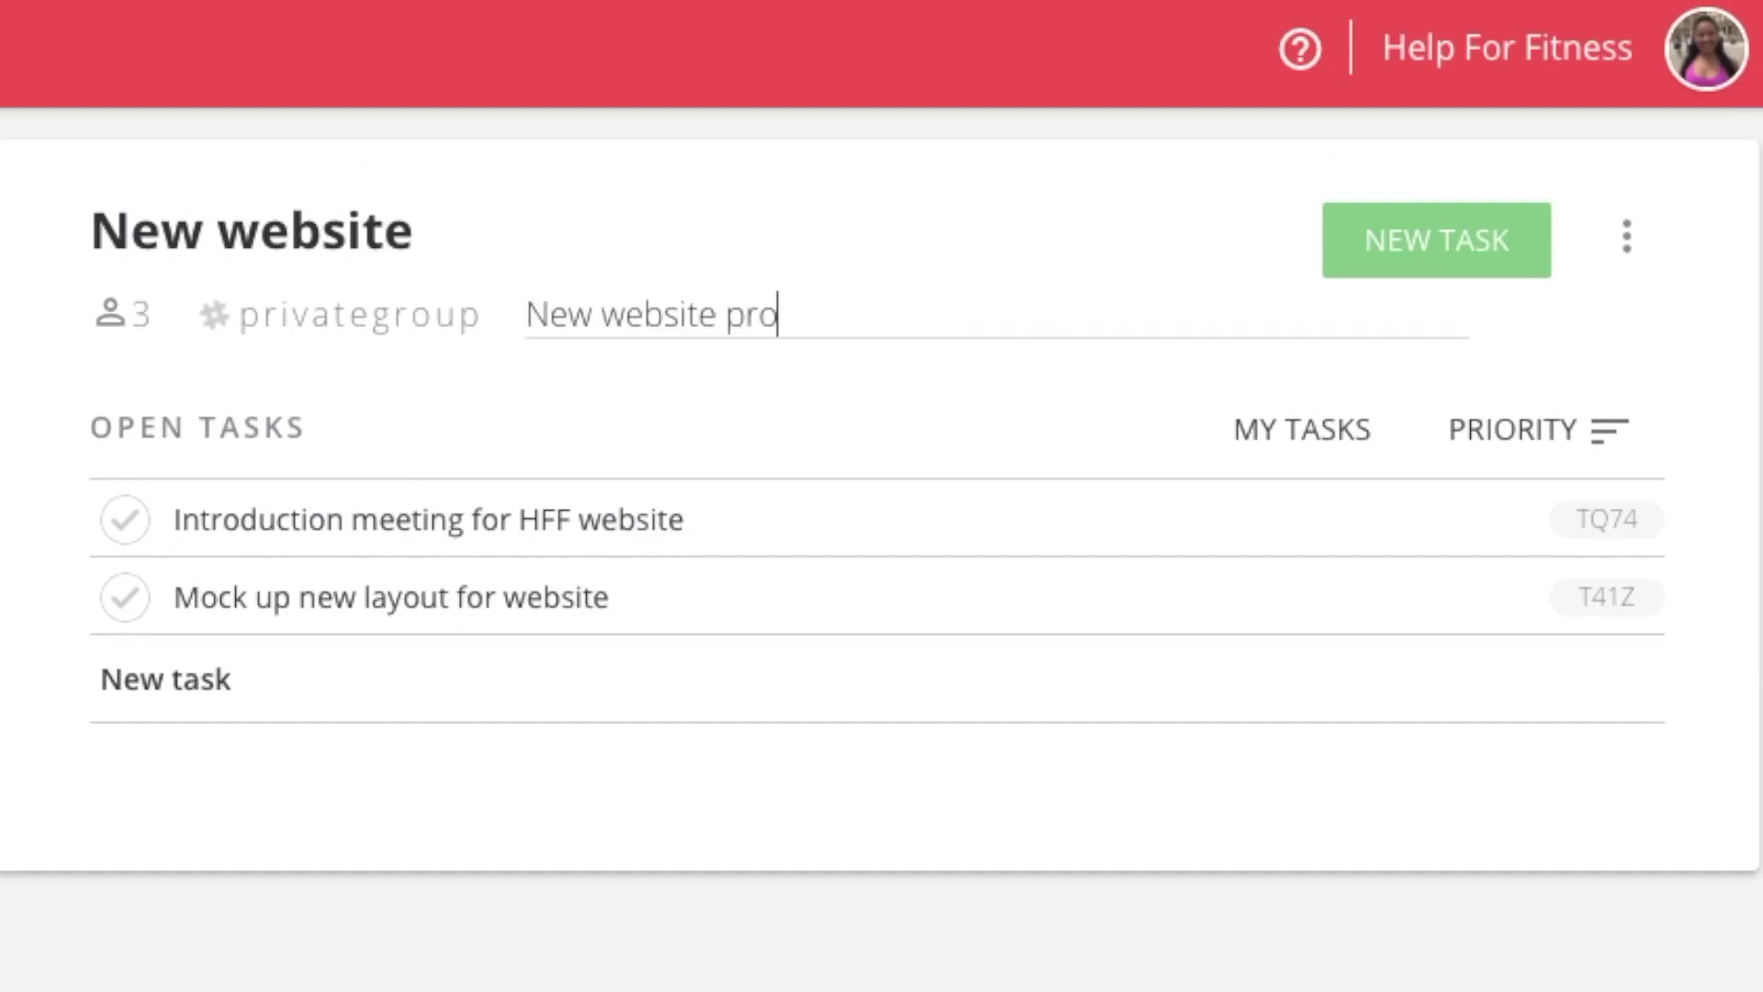
{"action": "type", "text": "t"}
{"action": "key", "text": "Return"}
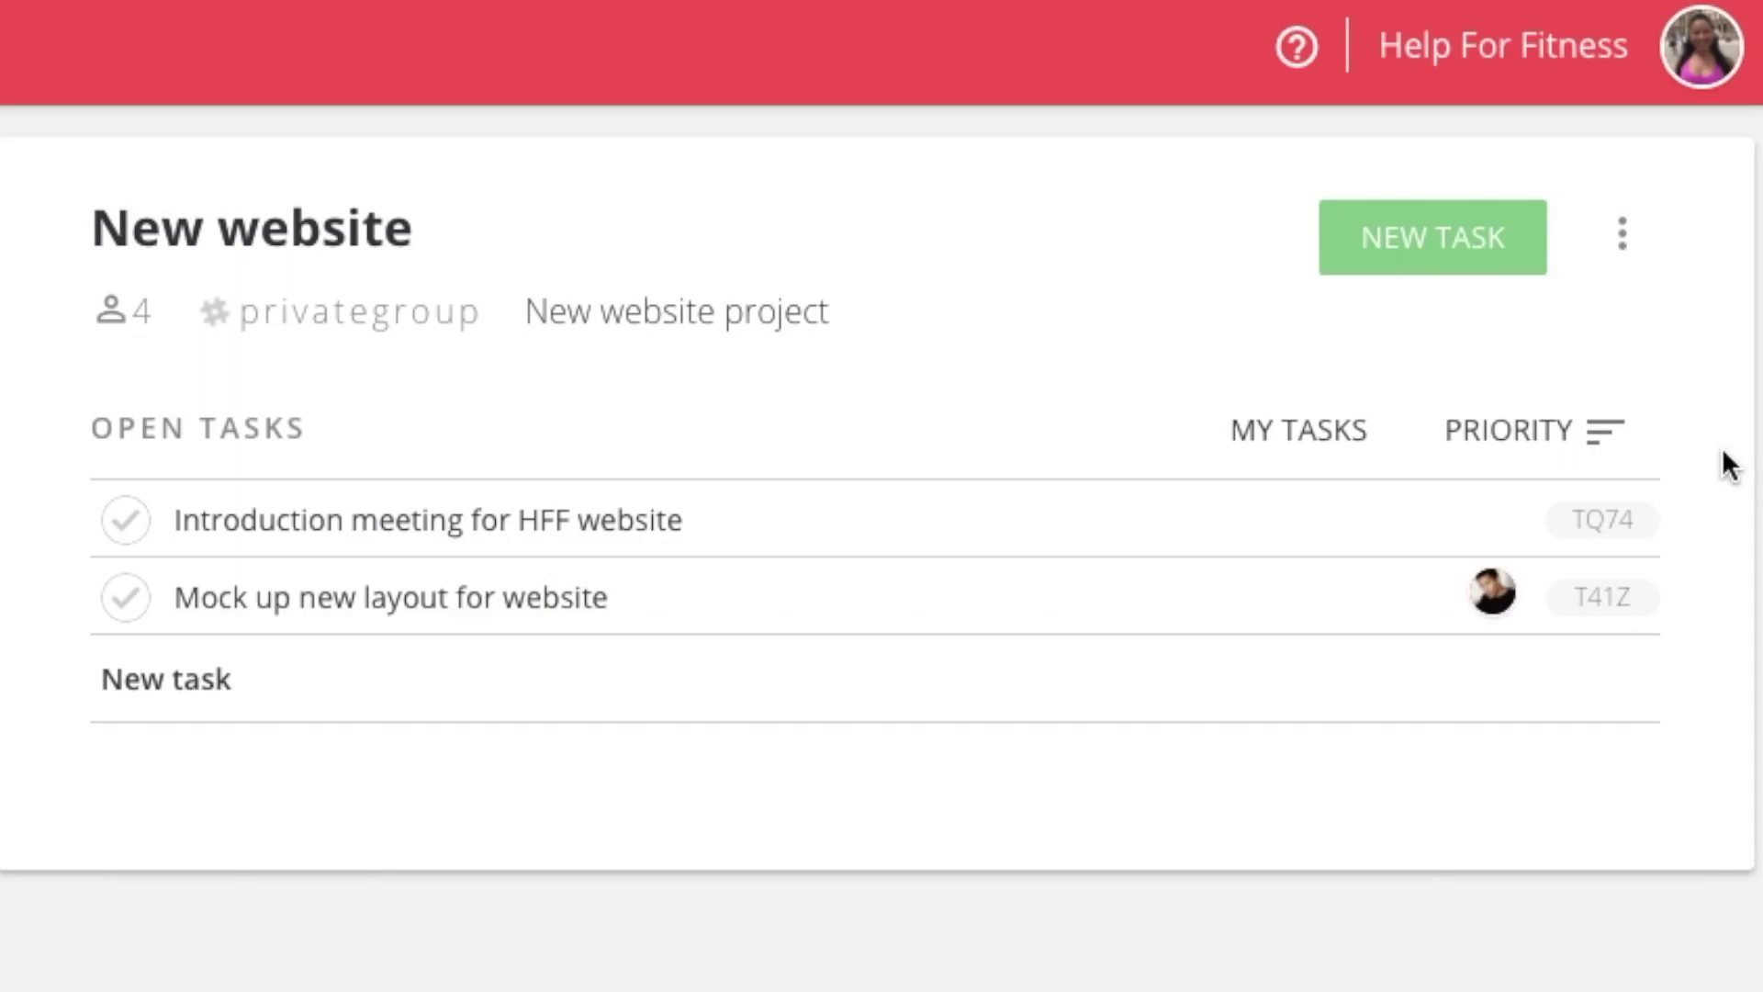
{"action": "left_click", "coordinate": [140, 311]}
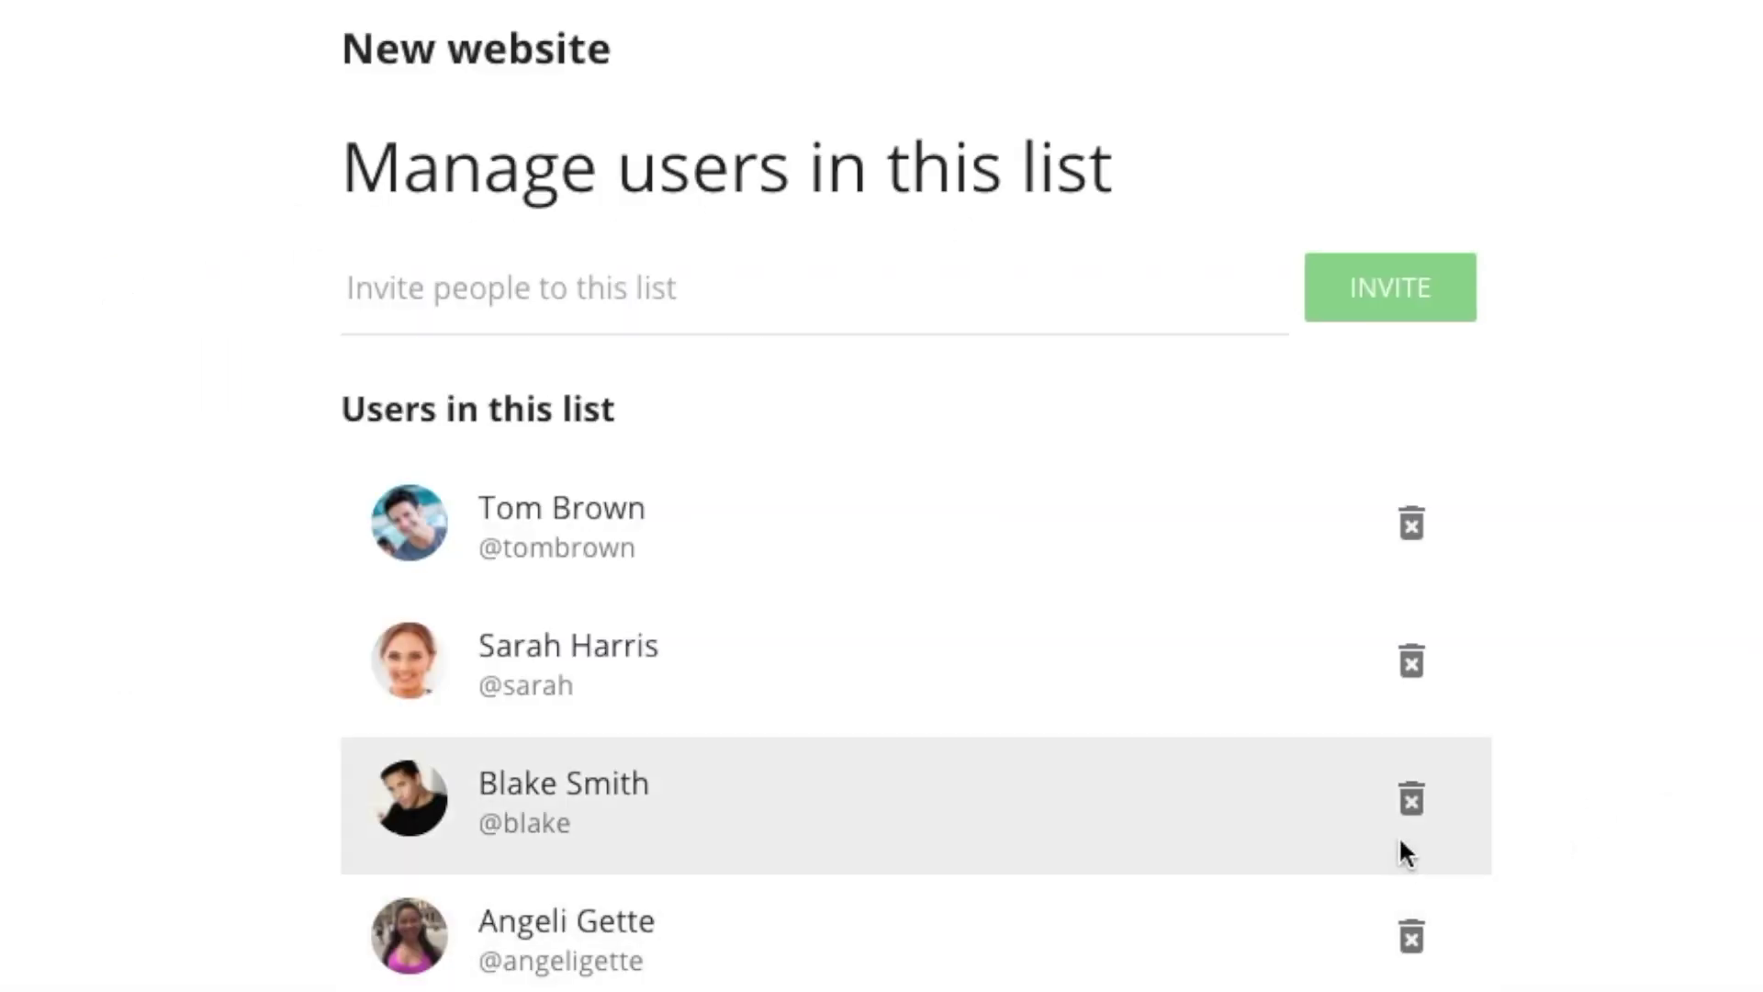
Step: Cancel removing the second member, keeping all four, and start a new task
{"action": "left_click", "coordinate": [1412, 666]}
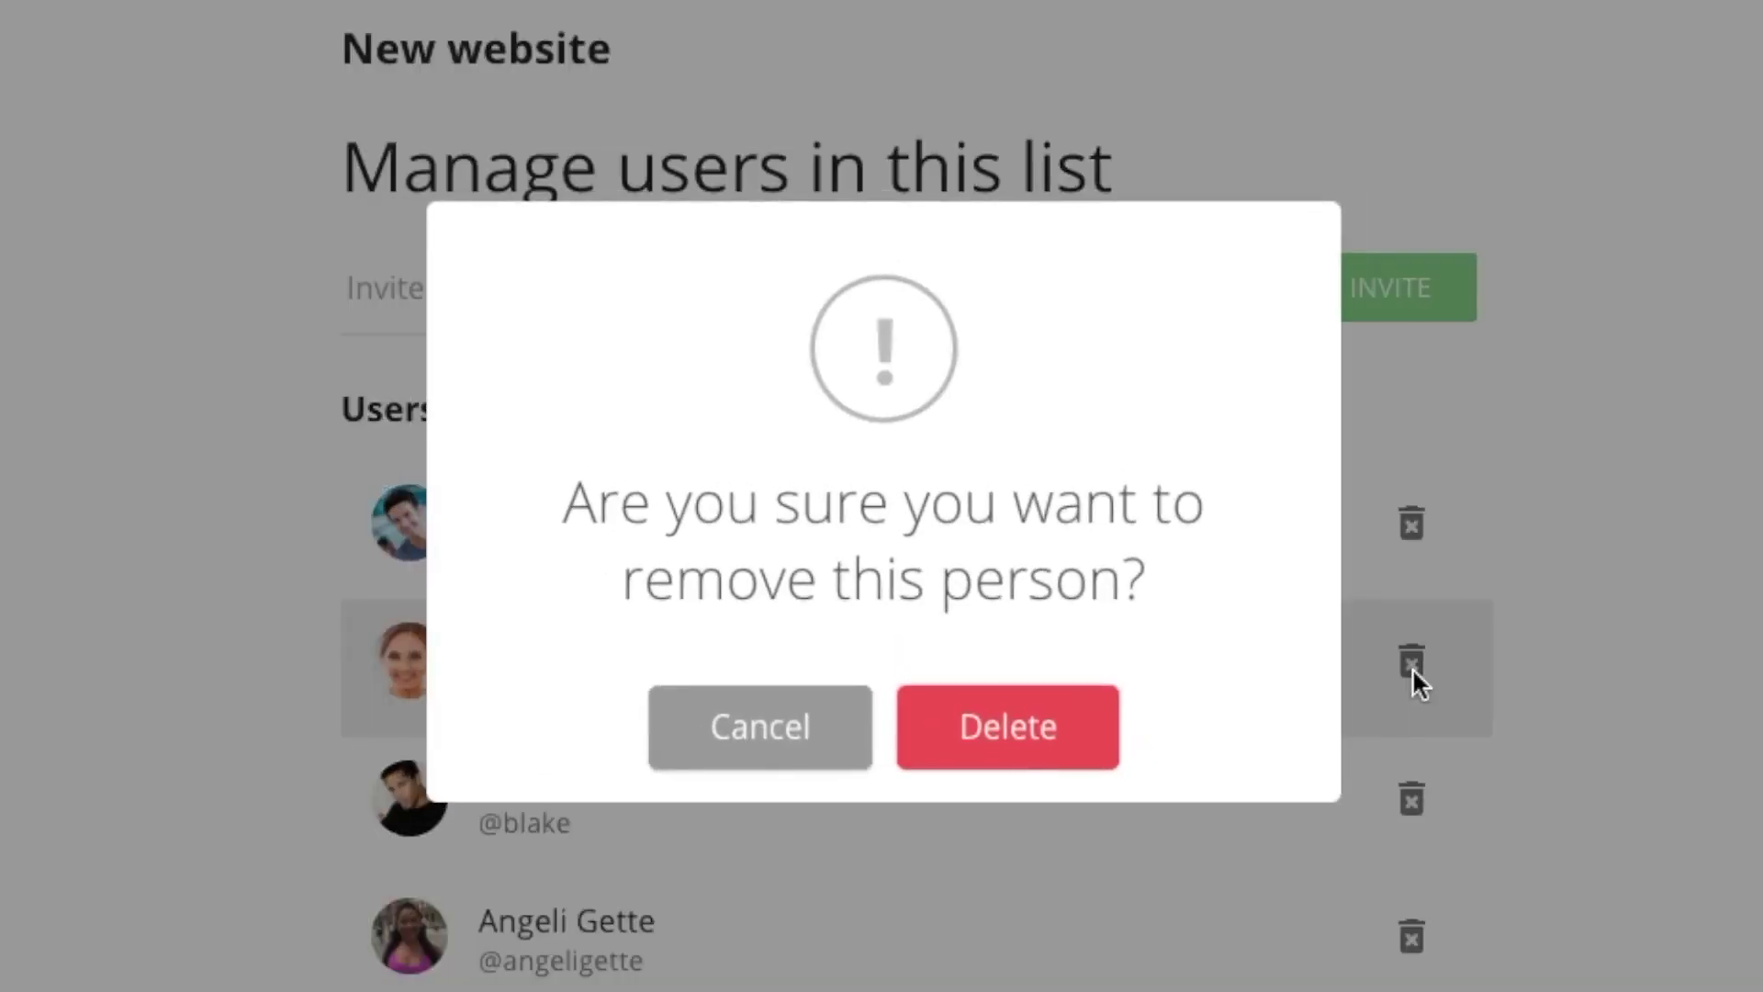
{"action": "left_click", "coordinate": [751, 740]}
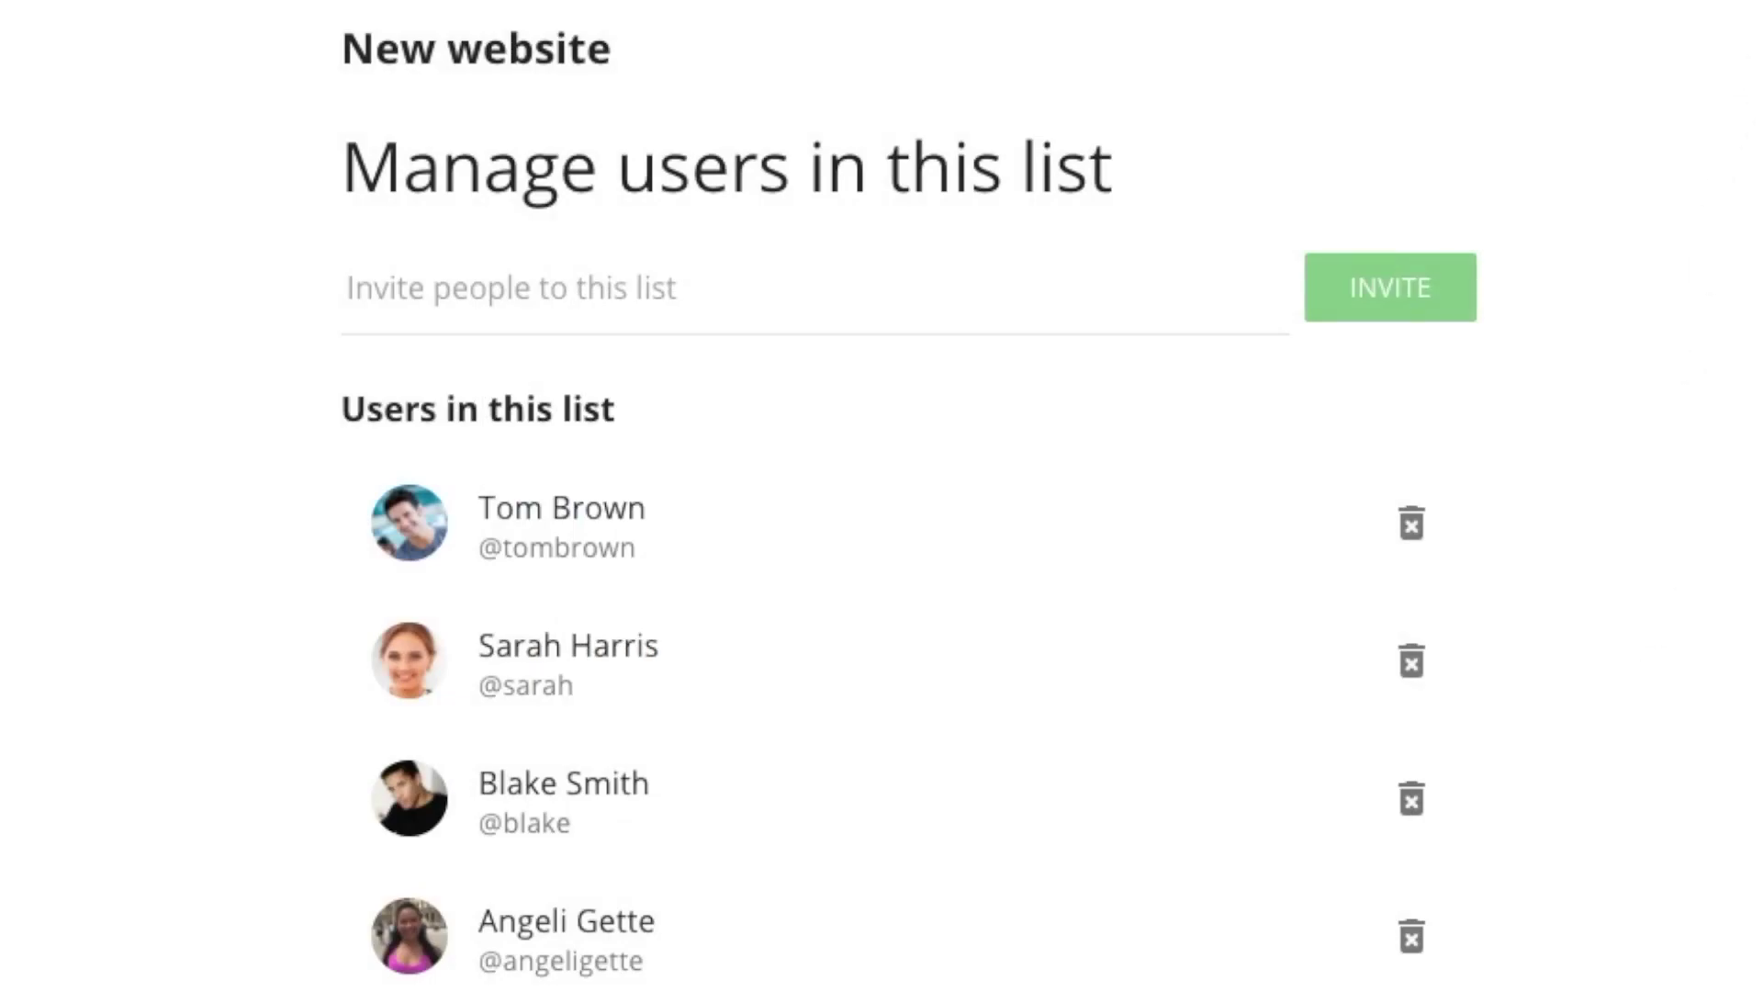
{"action": "key", "text": "Escape"}
{"action": "left_click", "coordinate": [1504, 194]}
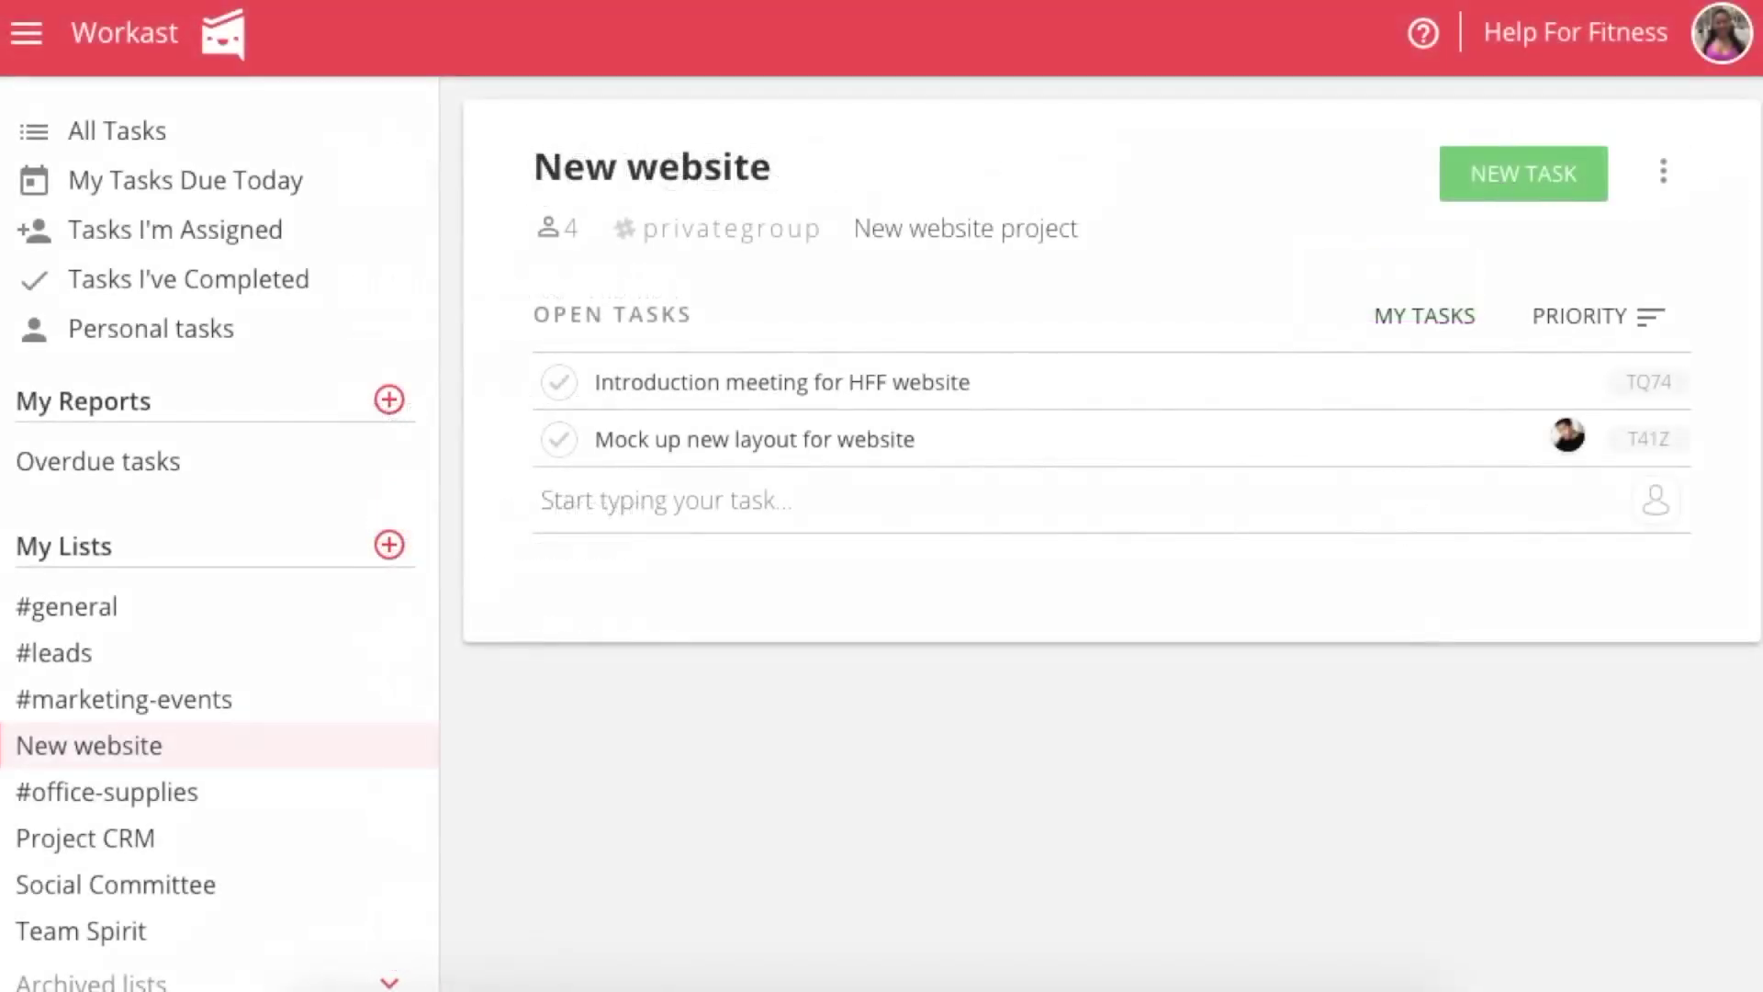
Step: Add the task 'Create designs for website' assigned to the first team member
{"action": "type", "text": "Create designs for website"}
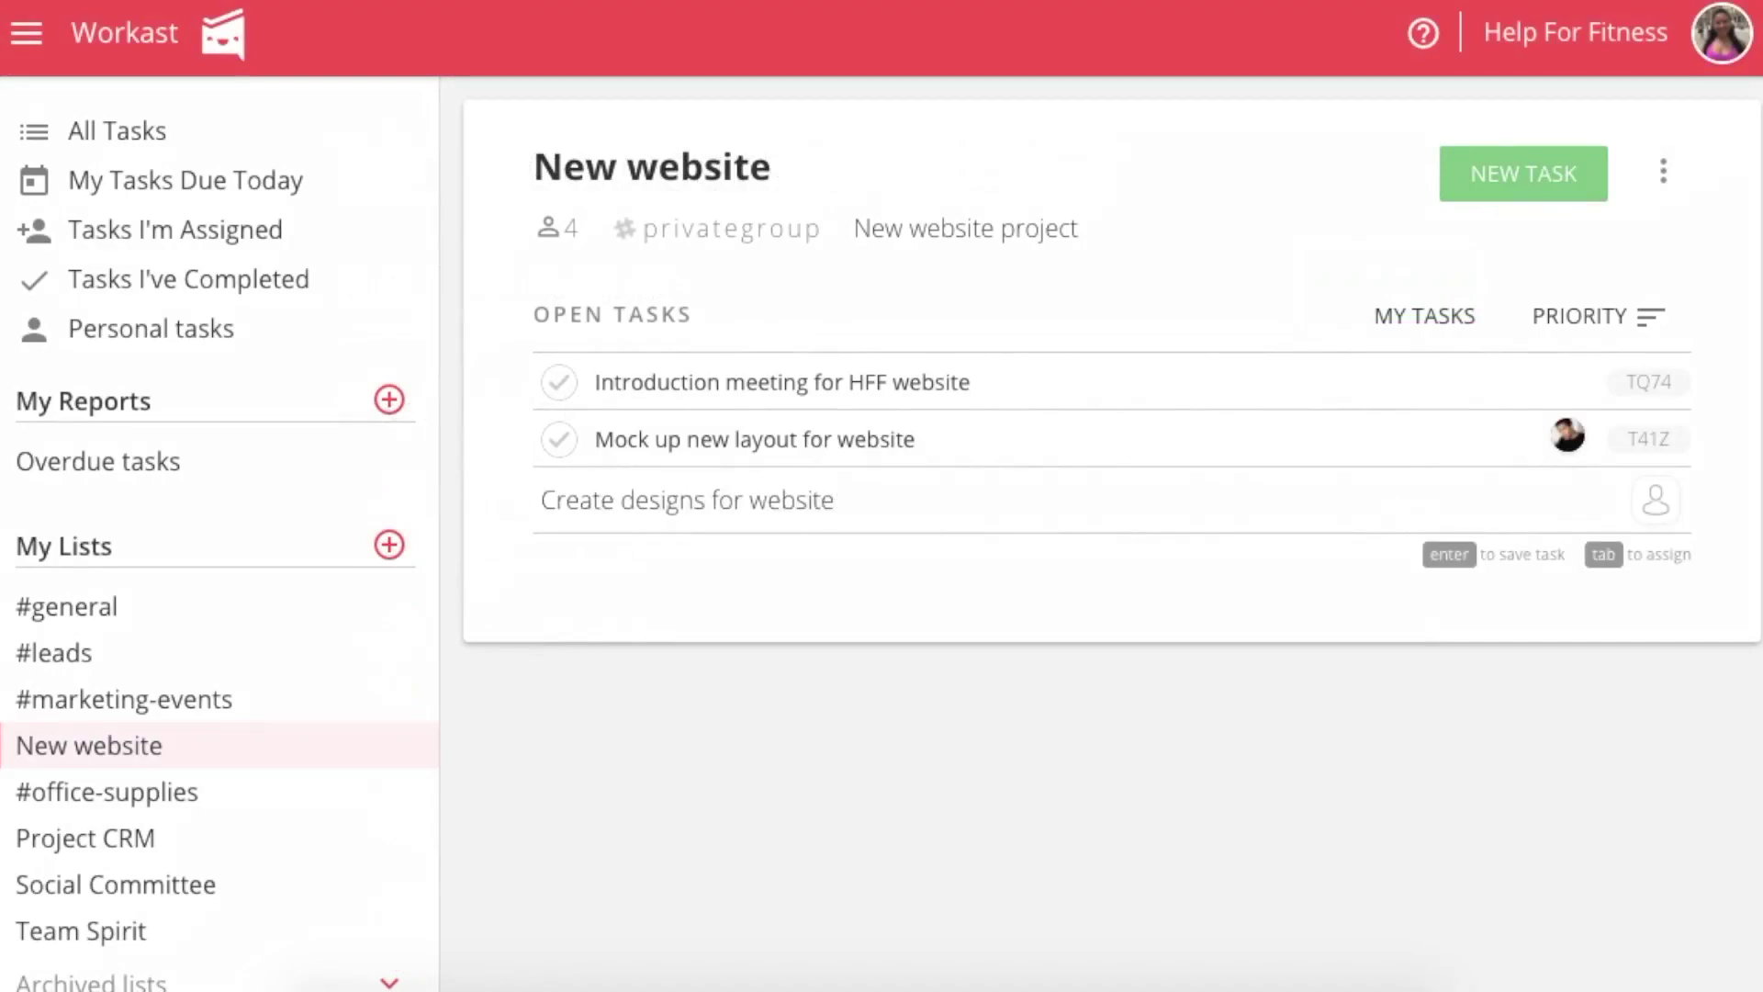
{"action": "key", "text": "Tab"}
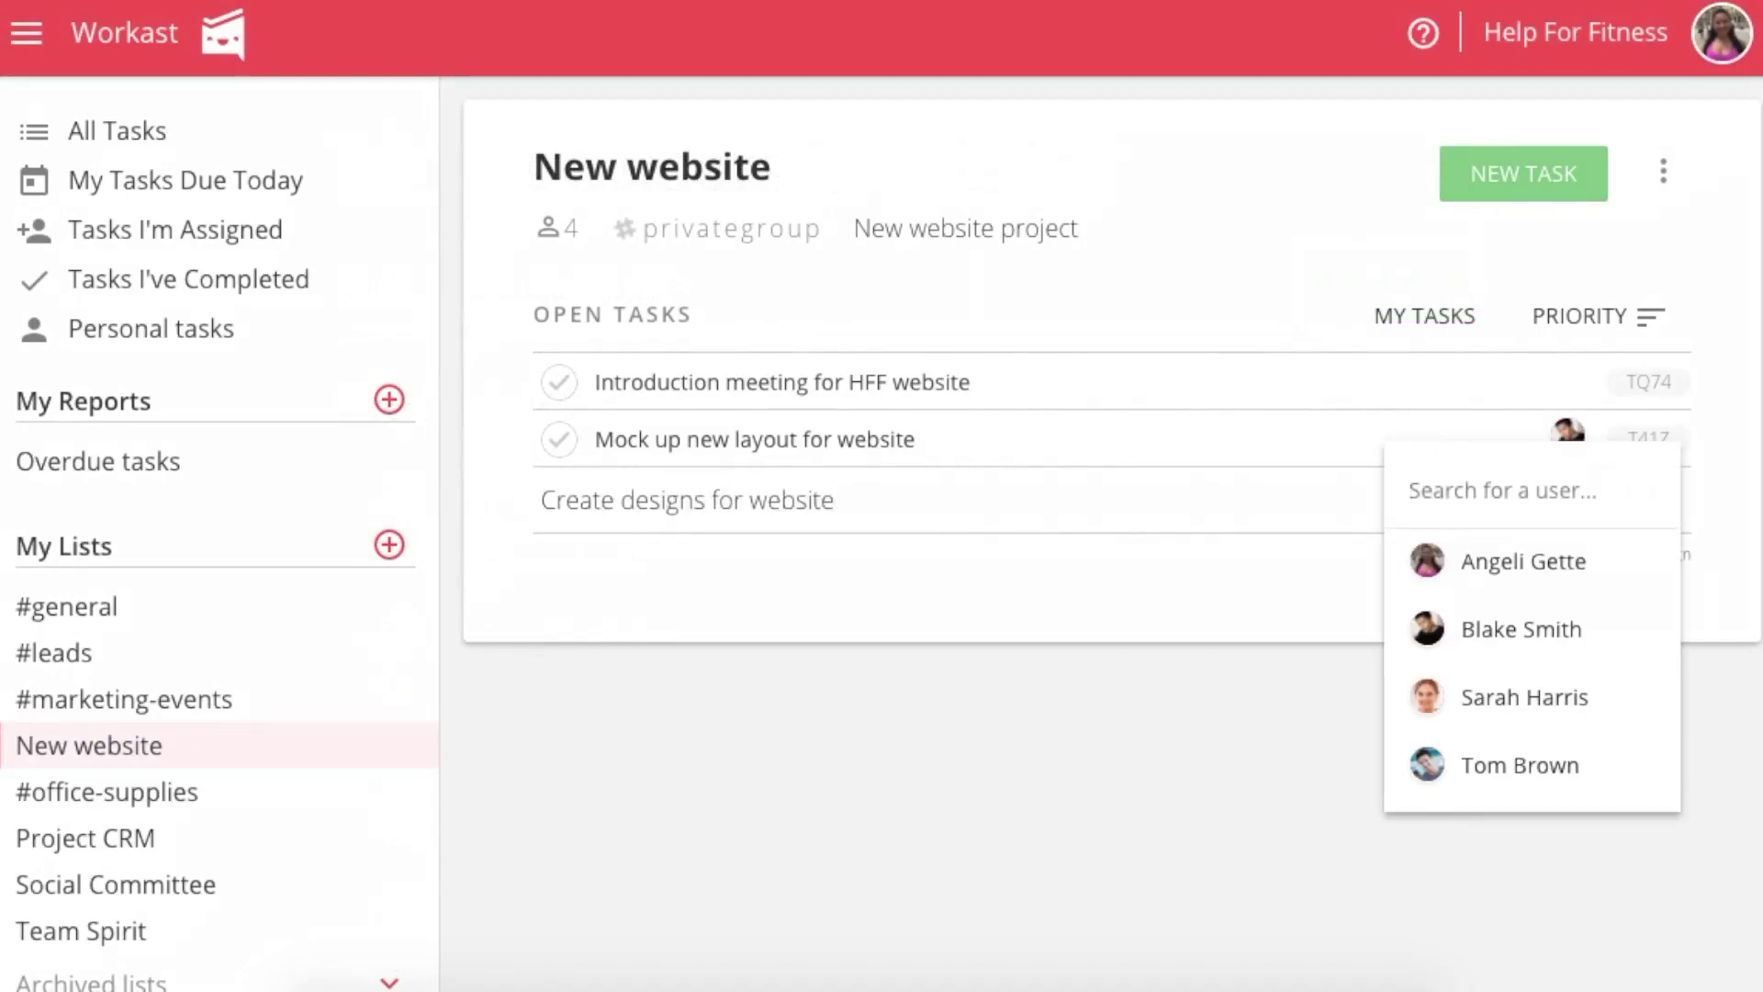
{"action": "key", "text": "Down"}
{"action": "key", "text": "Return"}
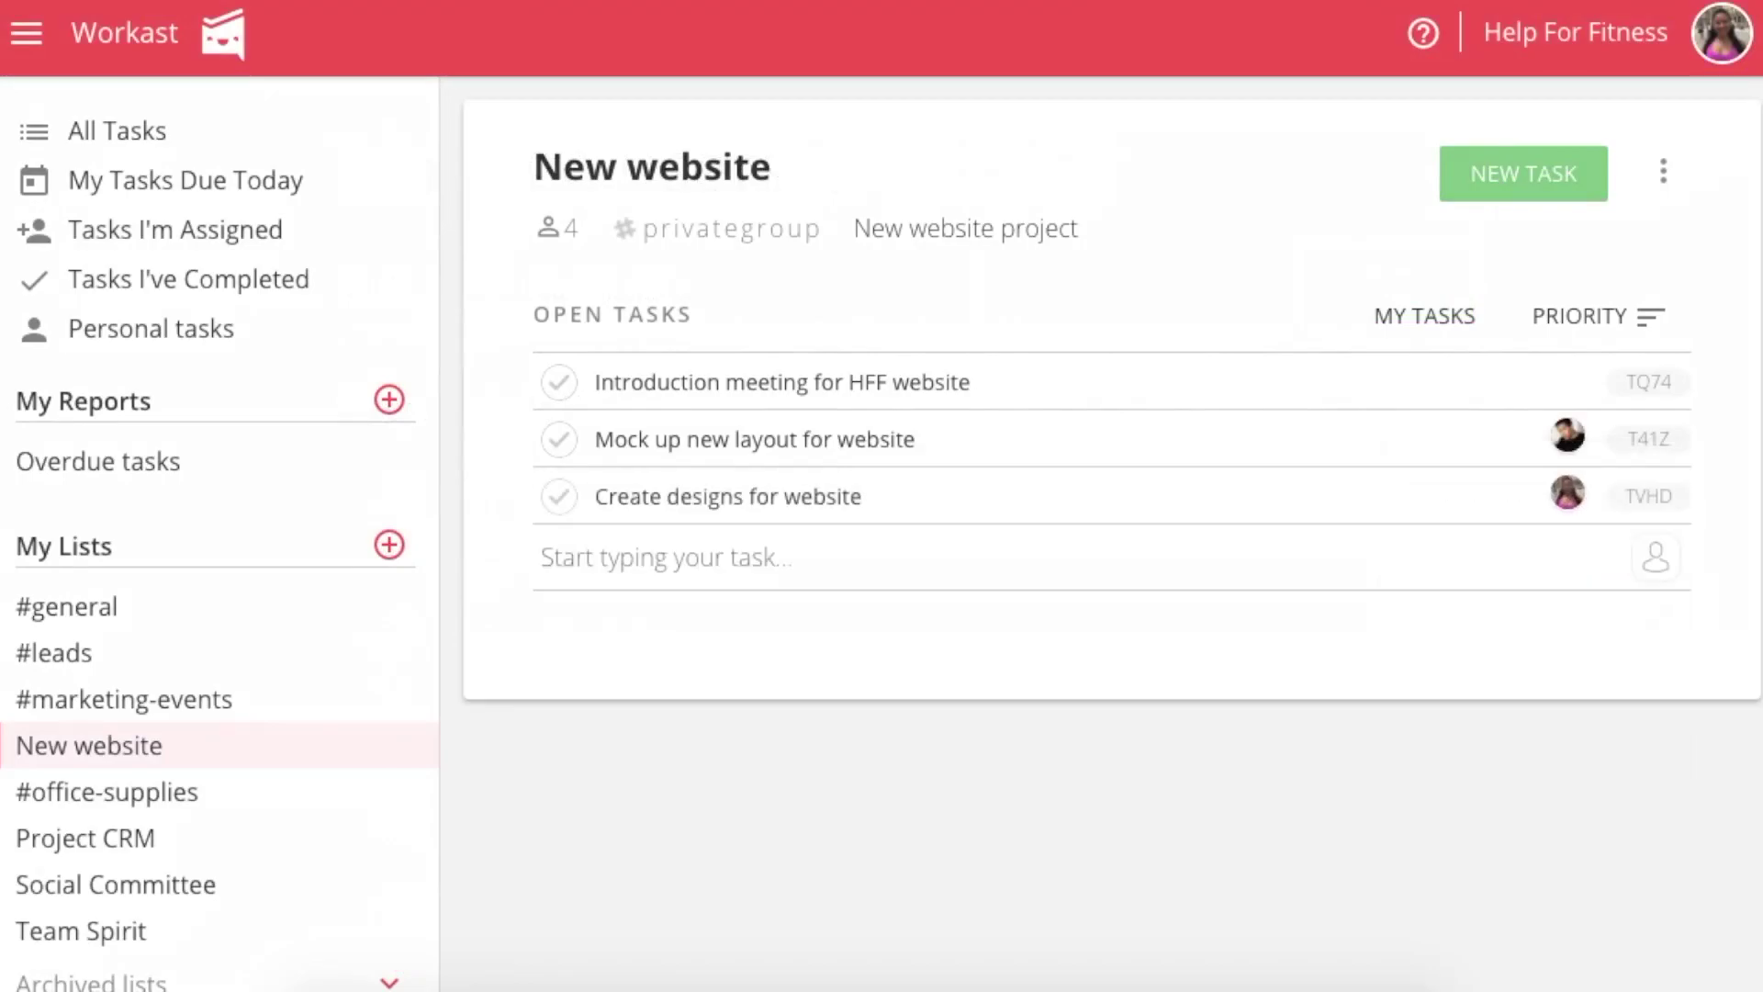
Step: Add a second team member as assignee on 'Create designs for website'
{"action": "left_click", "coordinate": [1096, 505]}
{"action": "left_click", "coordinate": [1534, 162]}
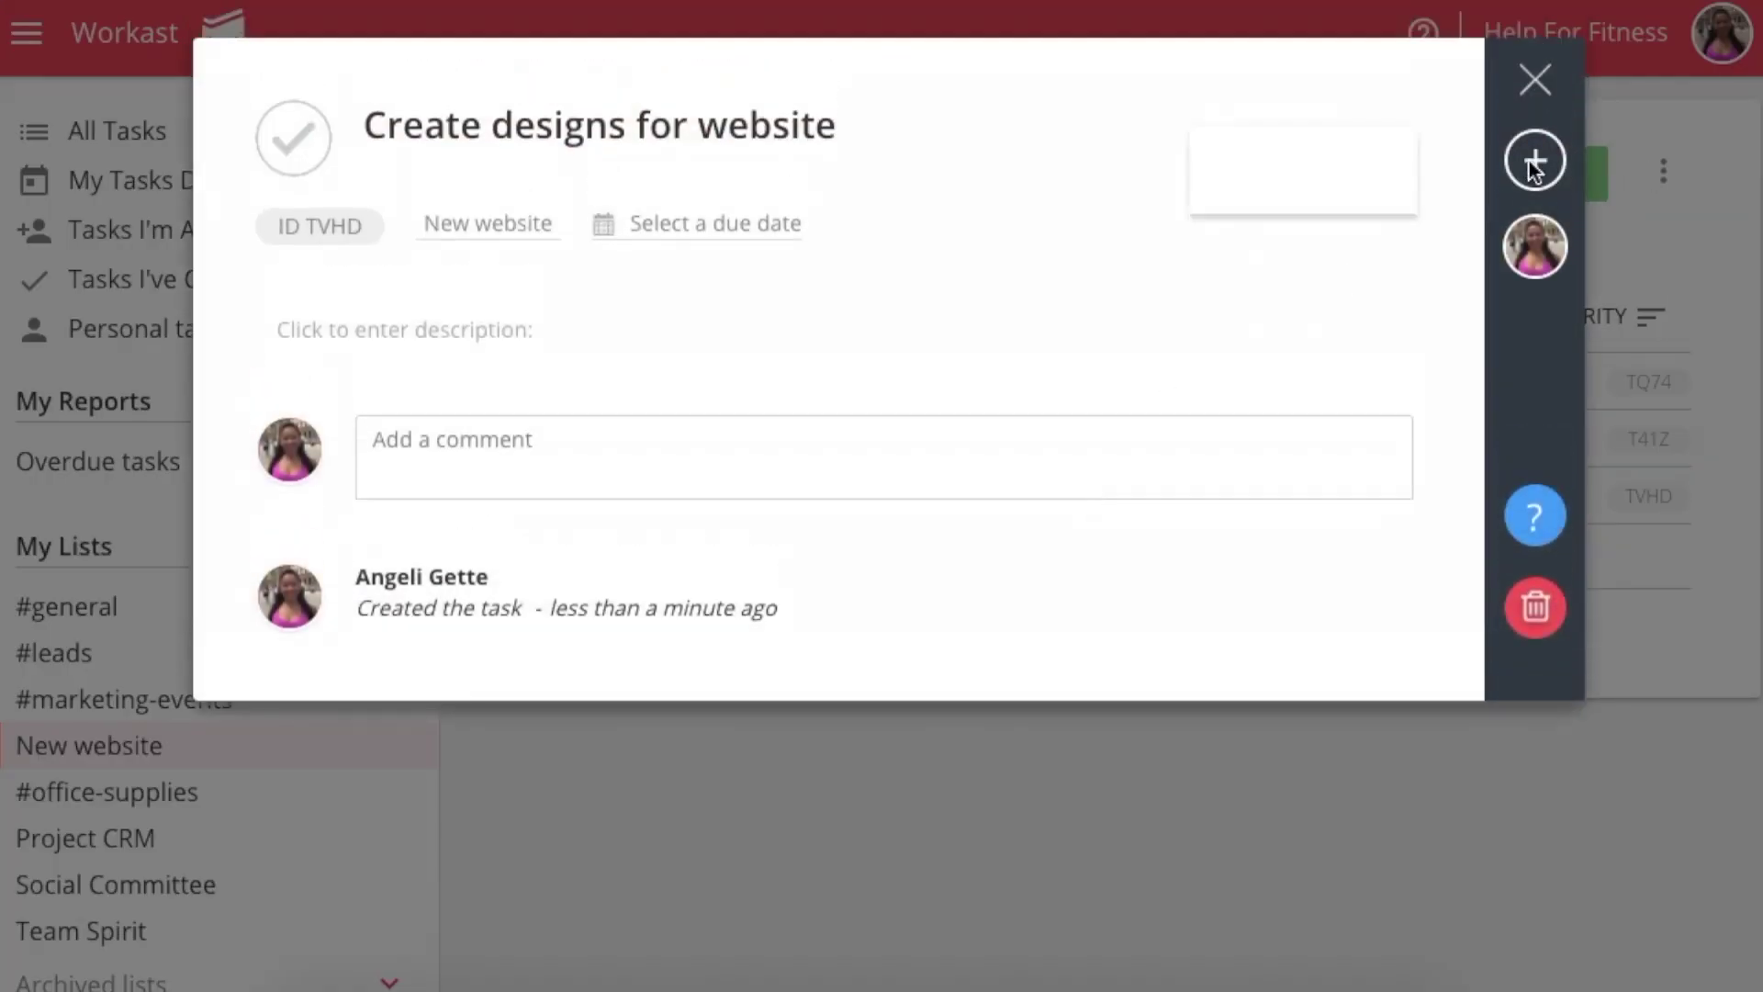
{"action": "left_click", "coordinate": [1365, 312]}
{"action": "mouse_move", "coordinate": [1532, 248]}
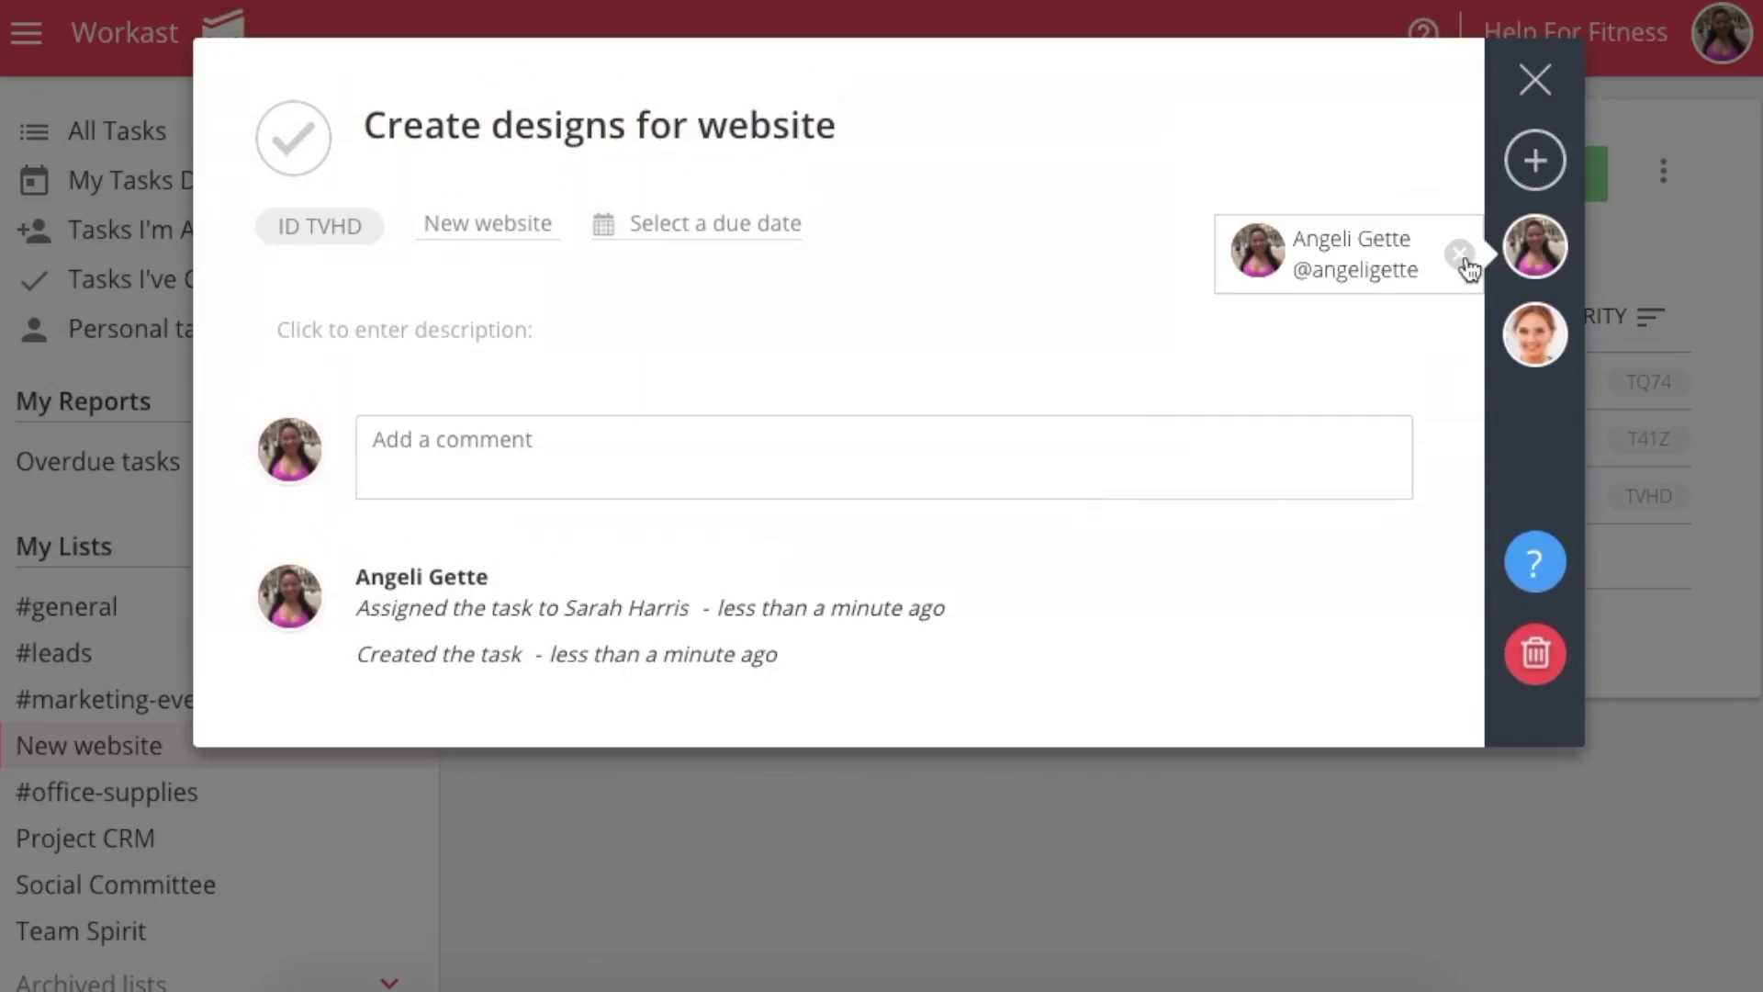
{"action": "left_click", "coordinate": [1535, 80]}
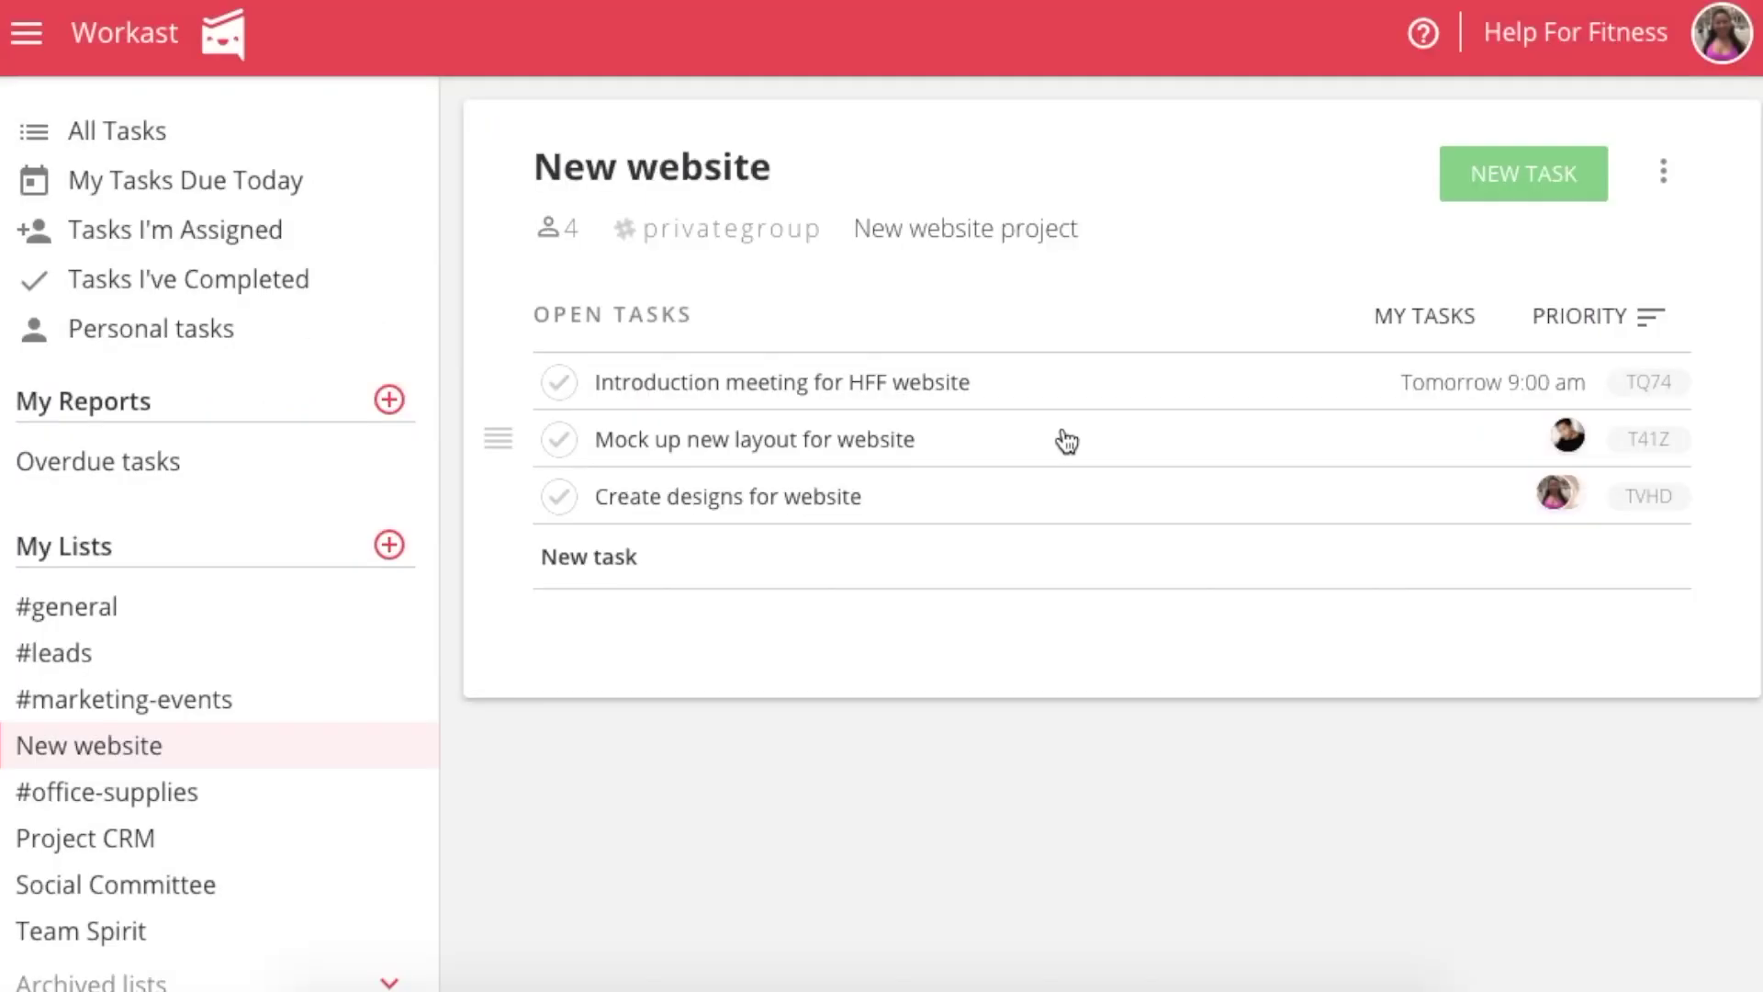
Step: Give 'Mock up new layout for website' a Sep 01, 9am due date with Repeat set to Never
{"action": "left_click", "coordinate": [1064, 447]}
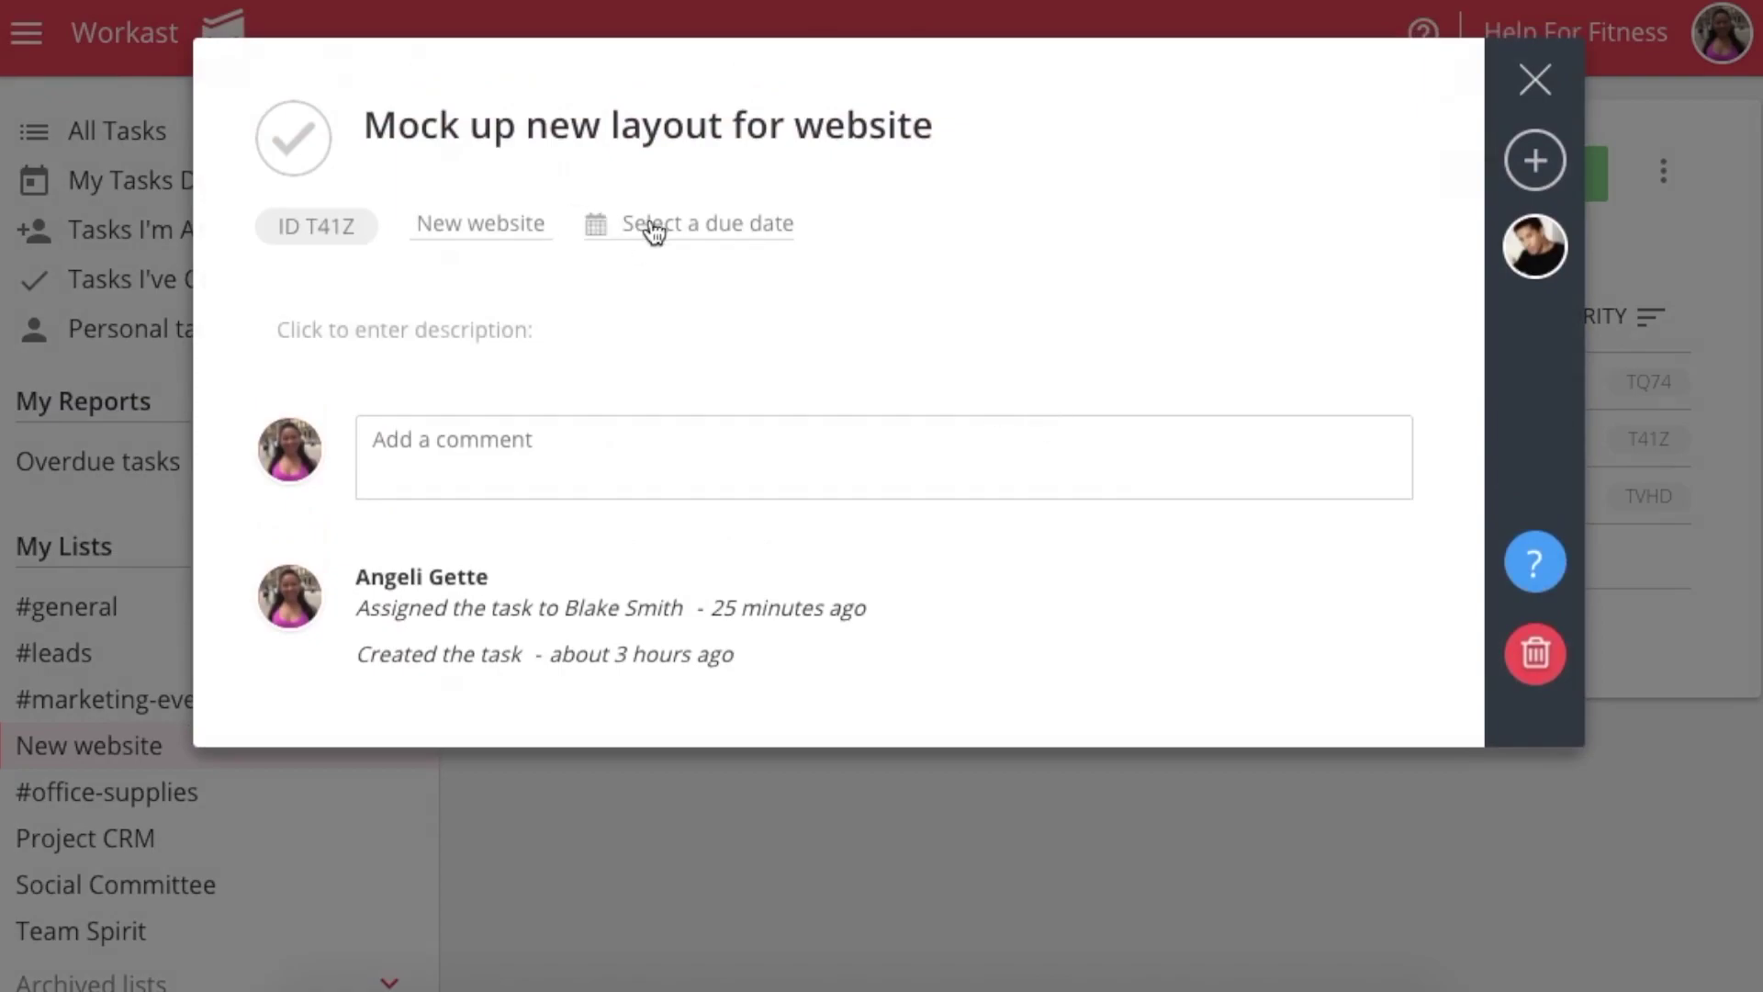
{"action": "left_click", "coordinate": [654, 230]}
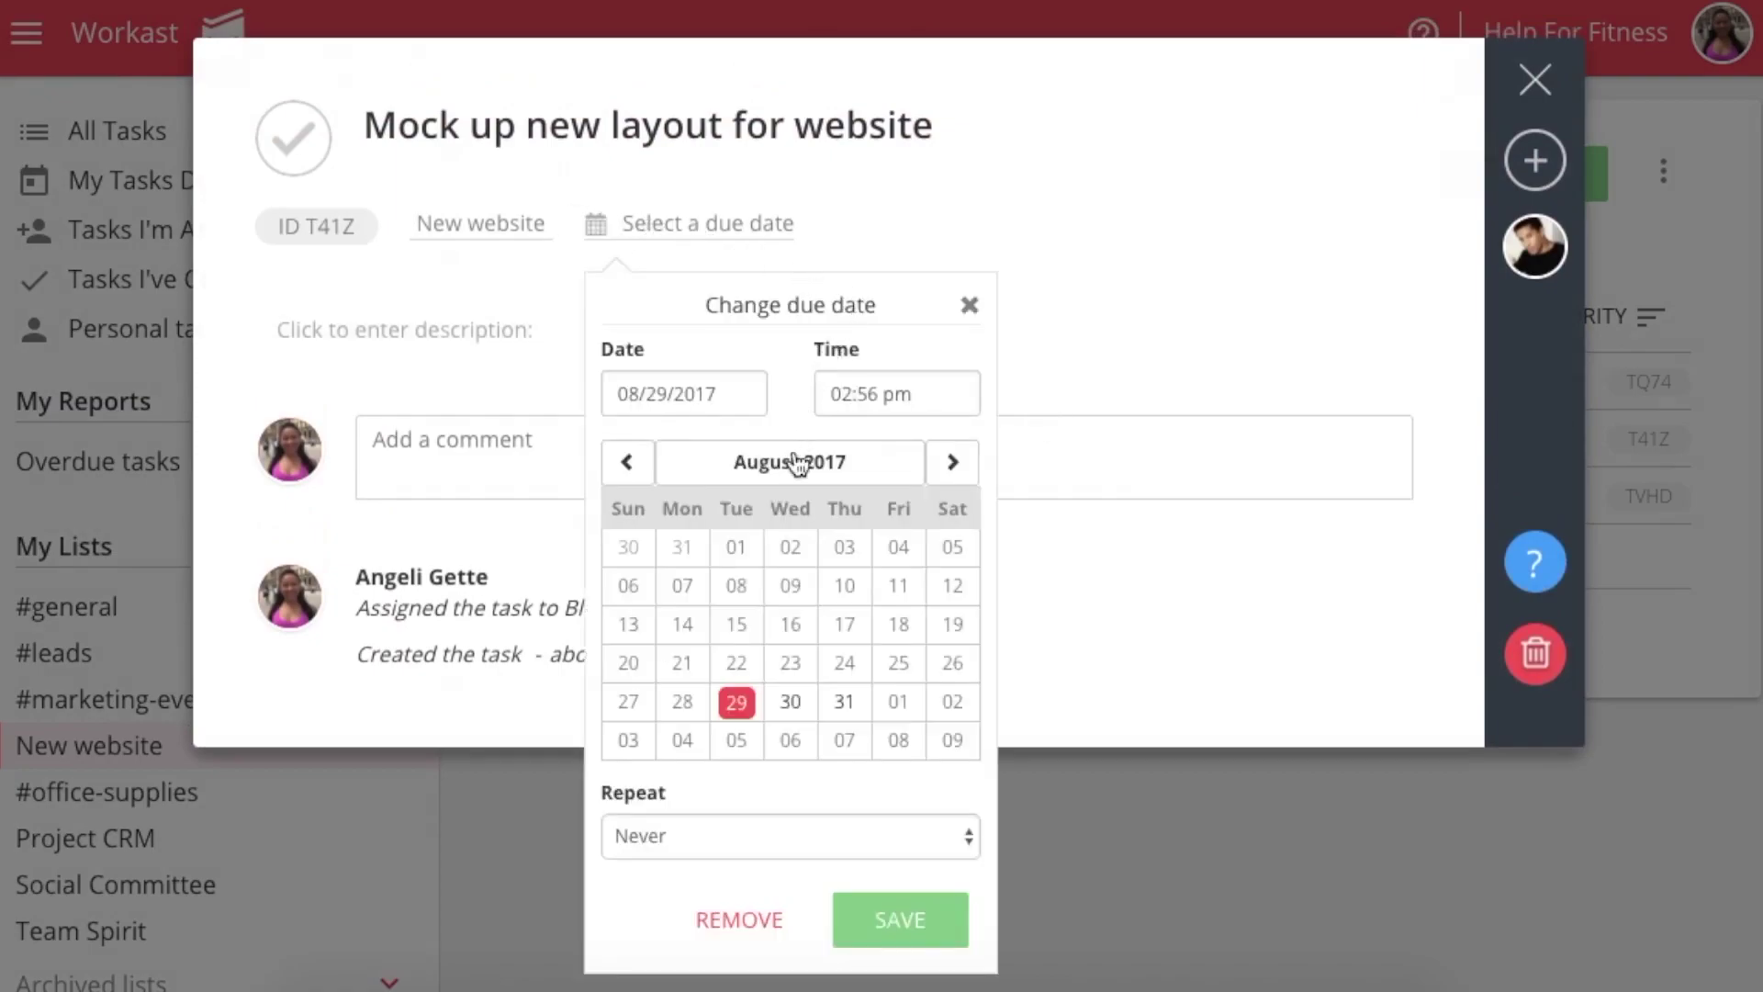
{"action": "left_click", "coordinate": [900, 703]}
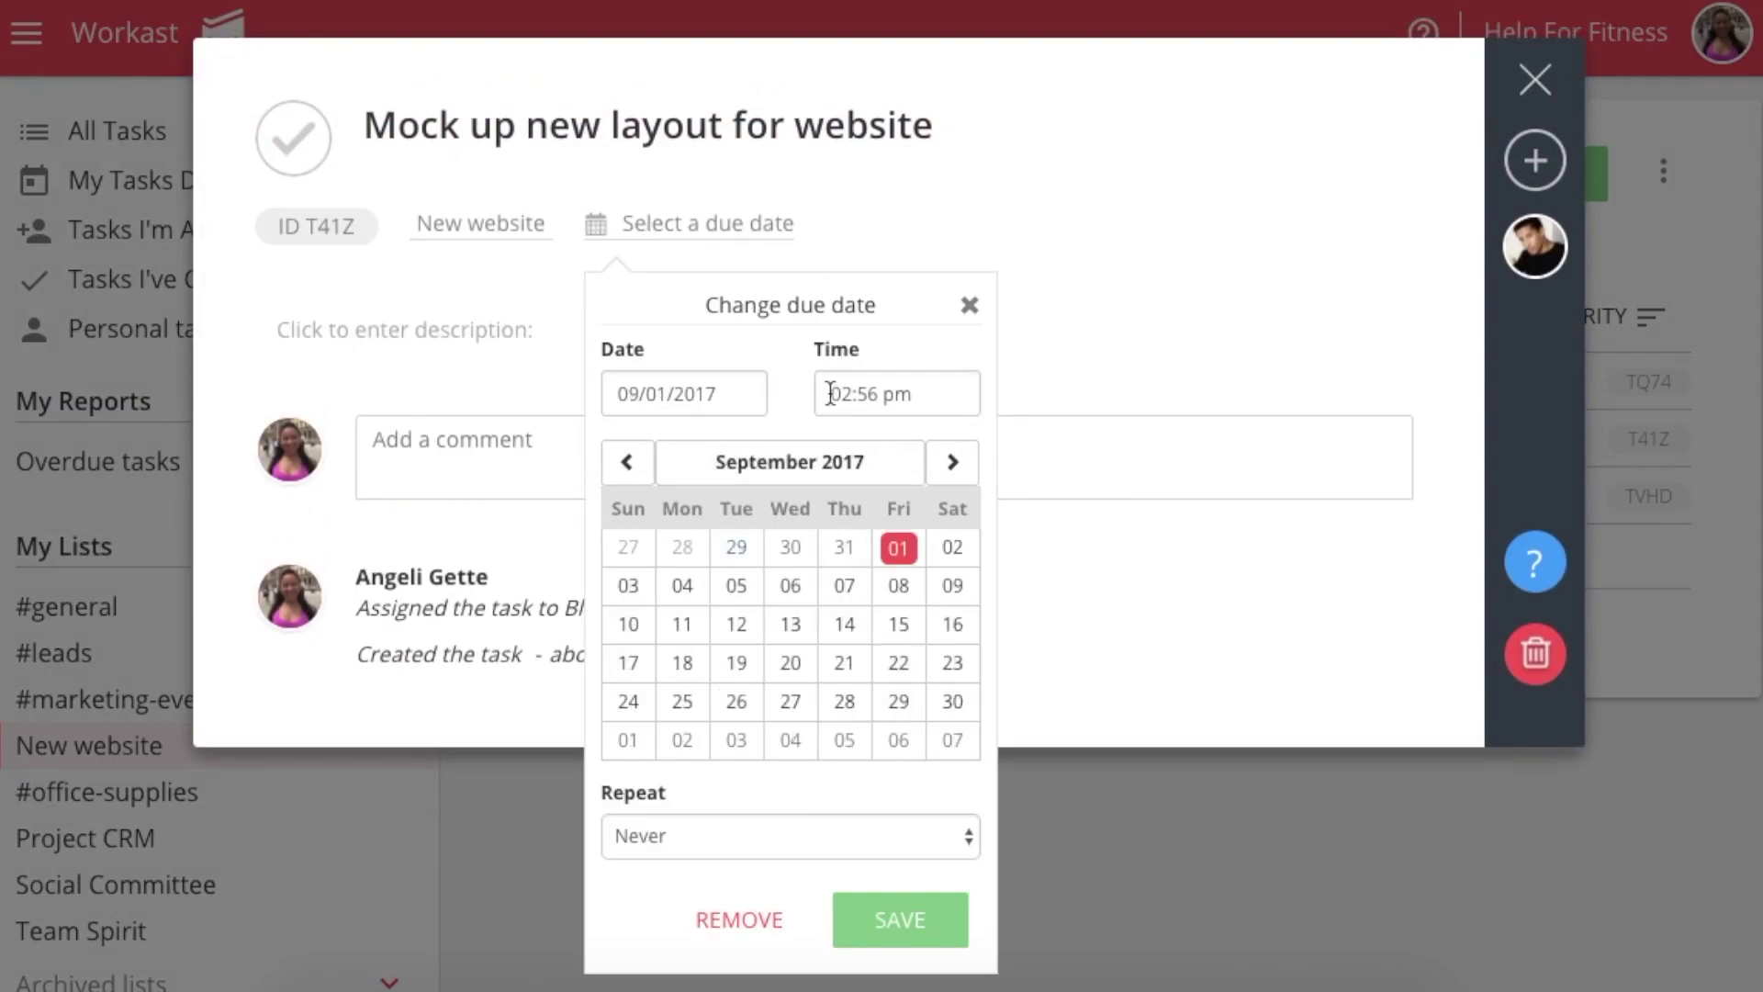
{"action": "left_click", "coordinate": [914, 393]}
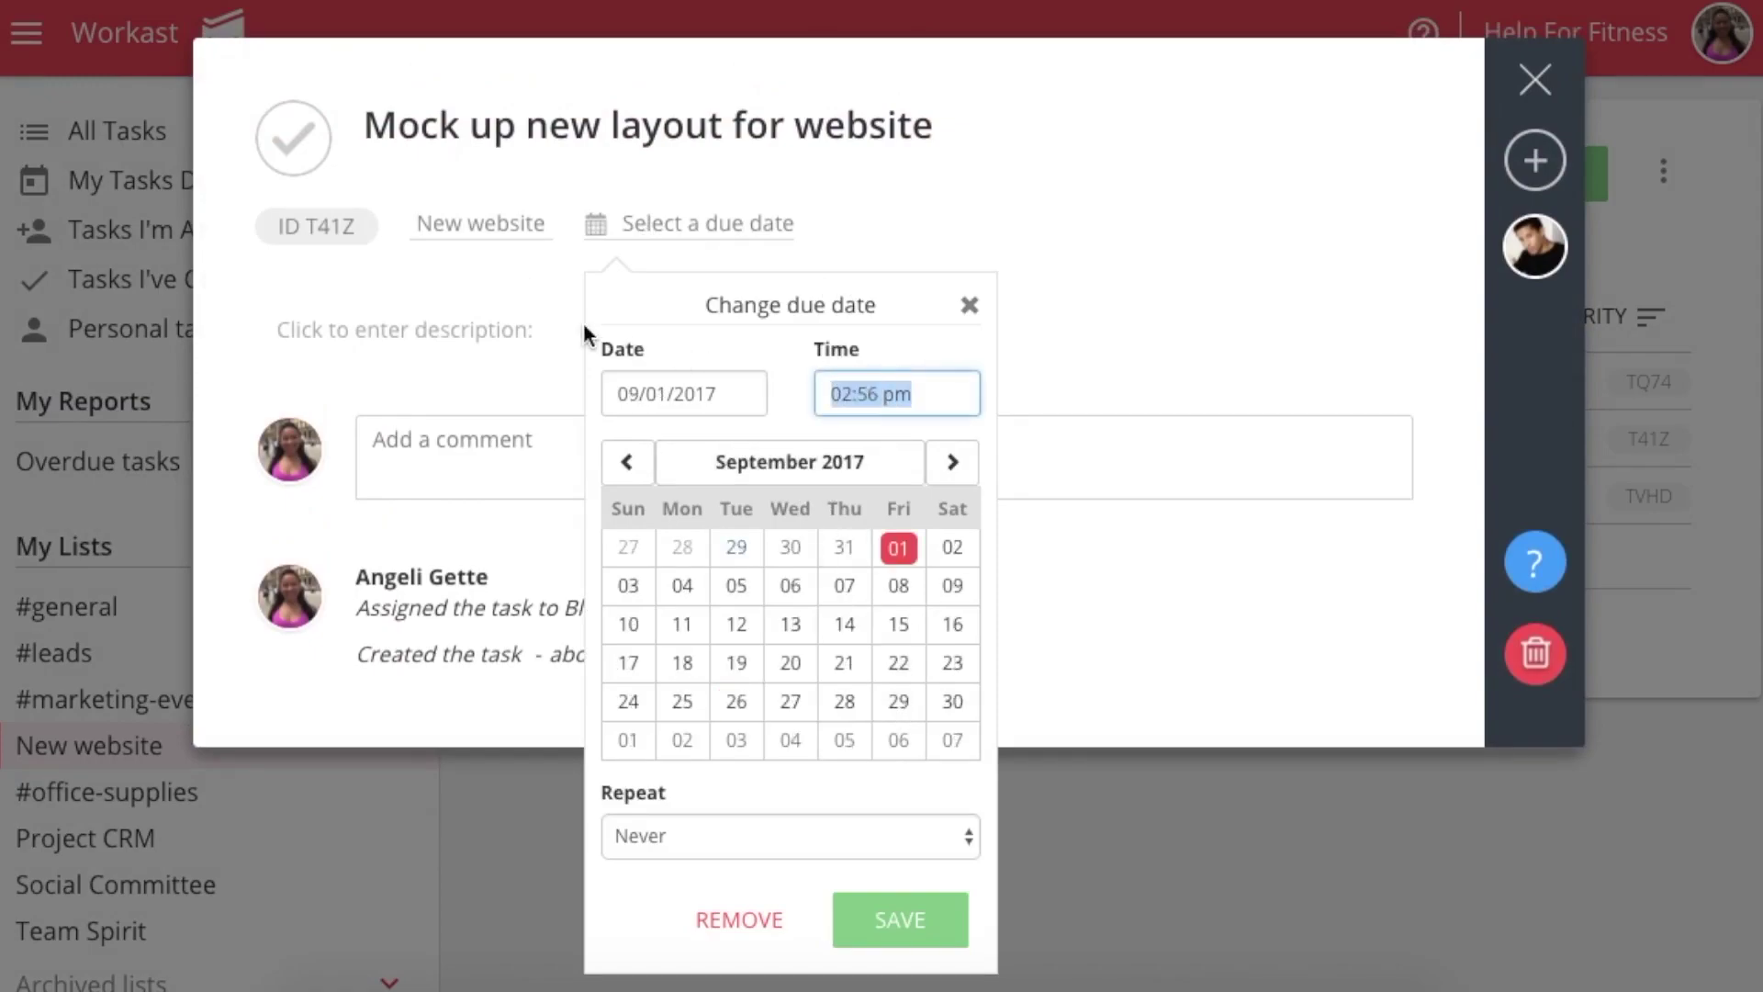
{"action": "type", "text": "9am"}
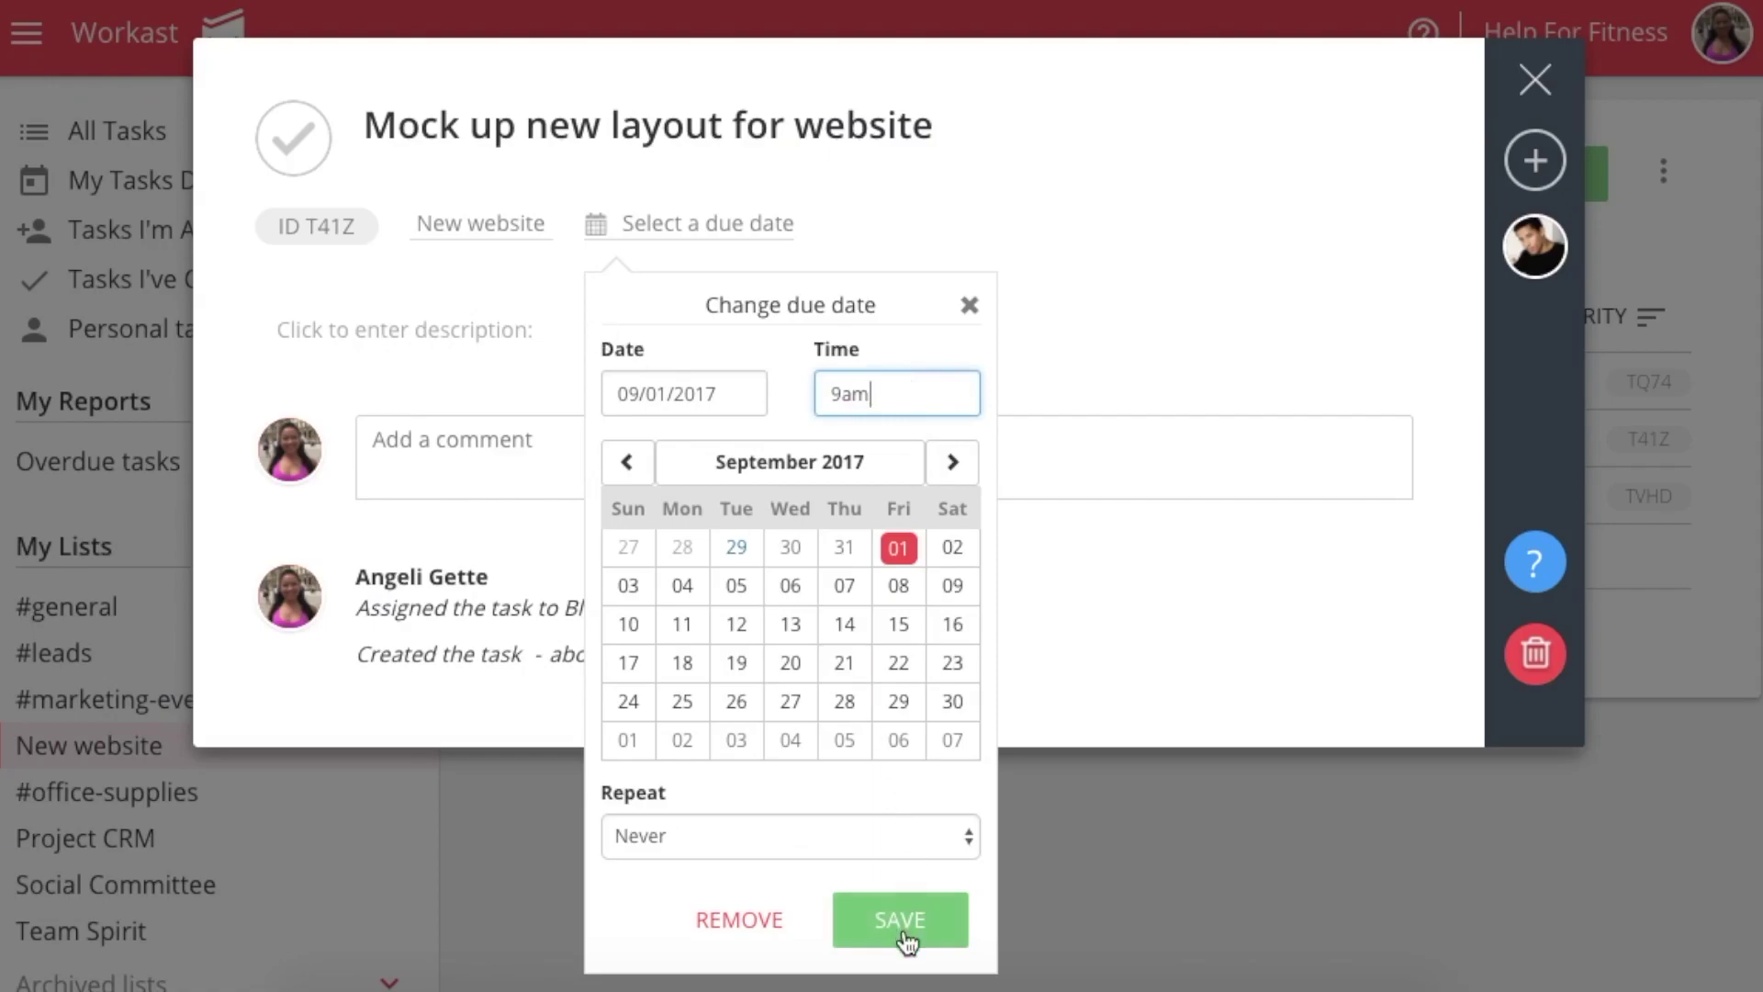
{"action": "left_click", "coordinate": [847, 847]}
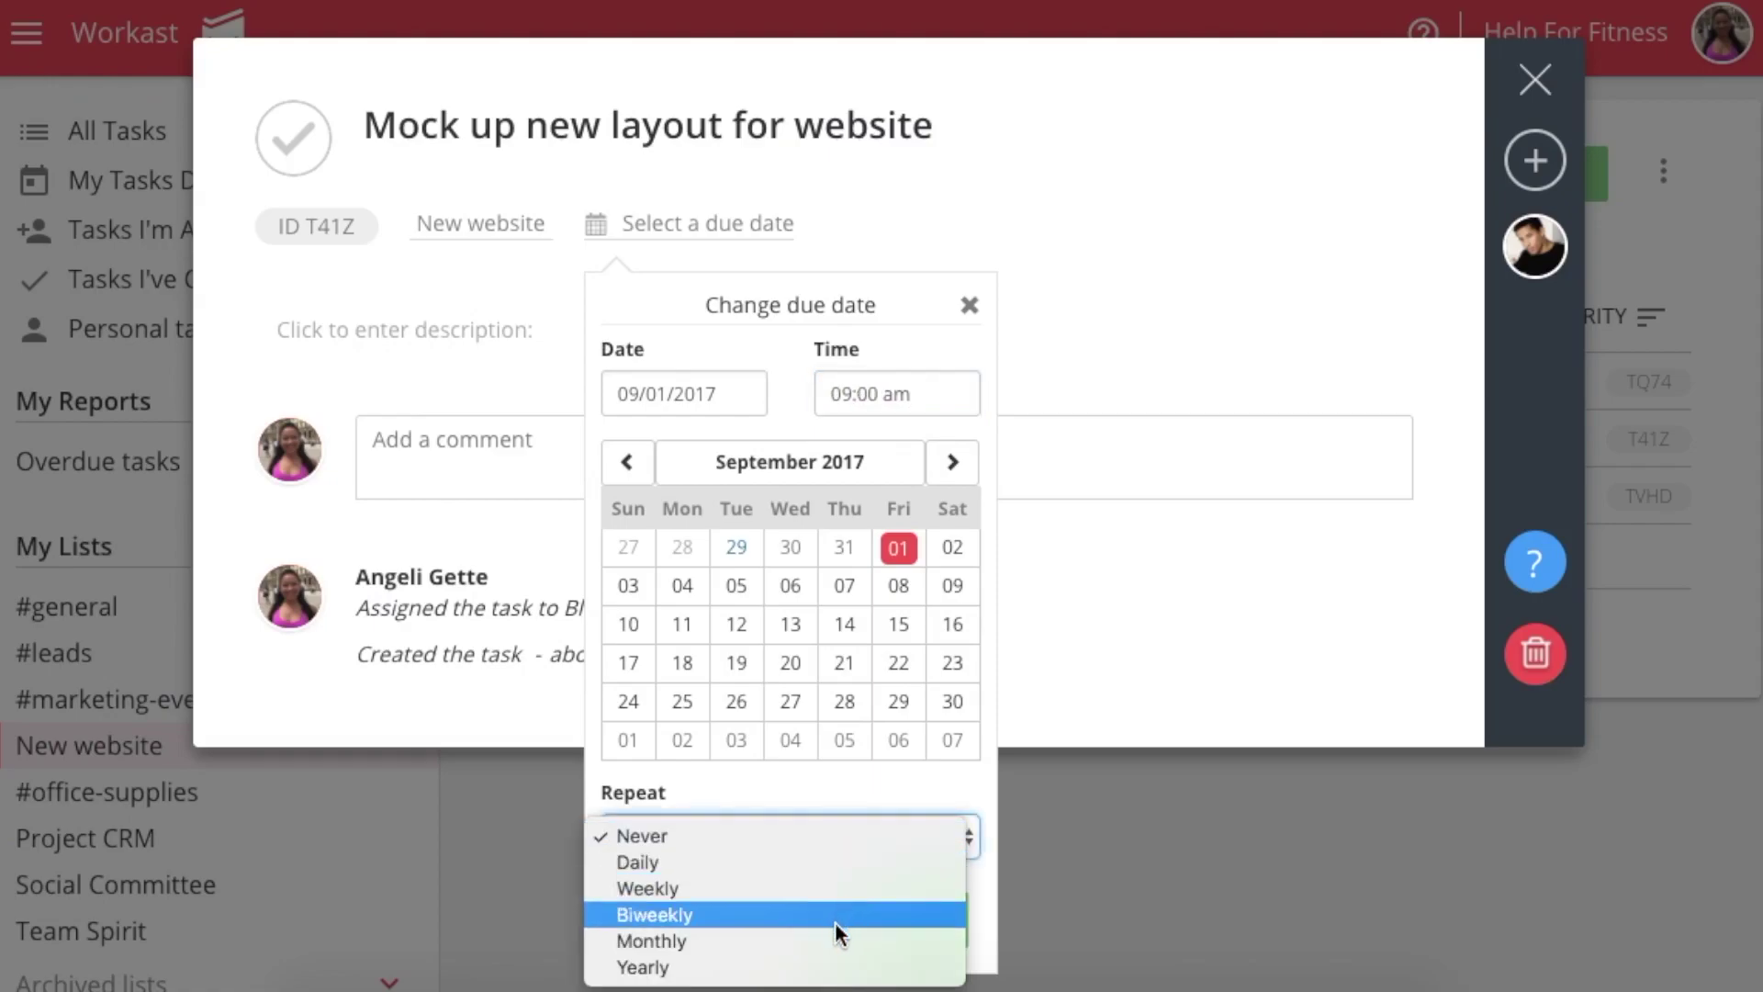
{"action": "left_click", "coordinate": [864, 806]}
{"action": "left_click", "coordinate": [900, 932]}
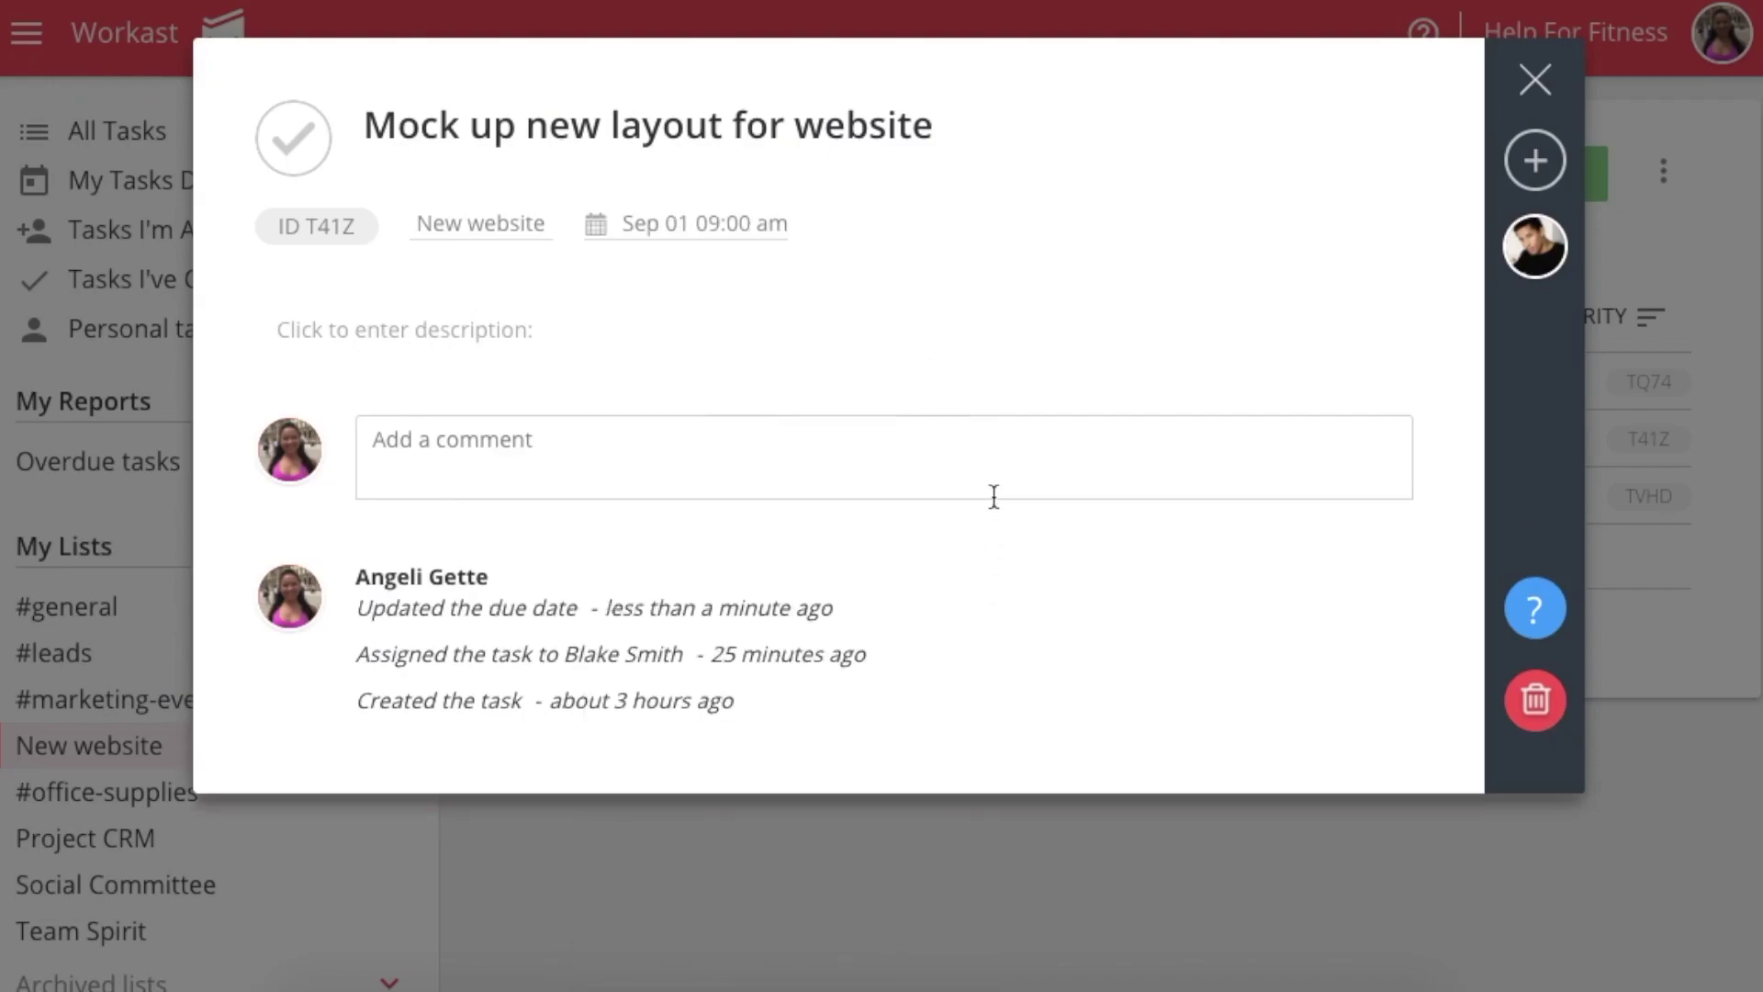
Step: Add a description about working with a colleague on the new designs in Adobe
{"action": "left_click", "coordinate": [817, 350]}
{"action": "type", "text": "Work with Sophie for the new de"}
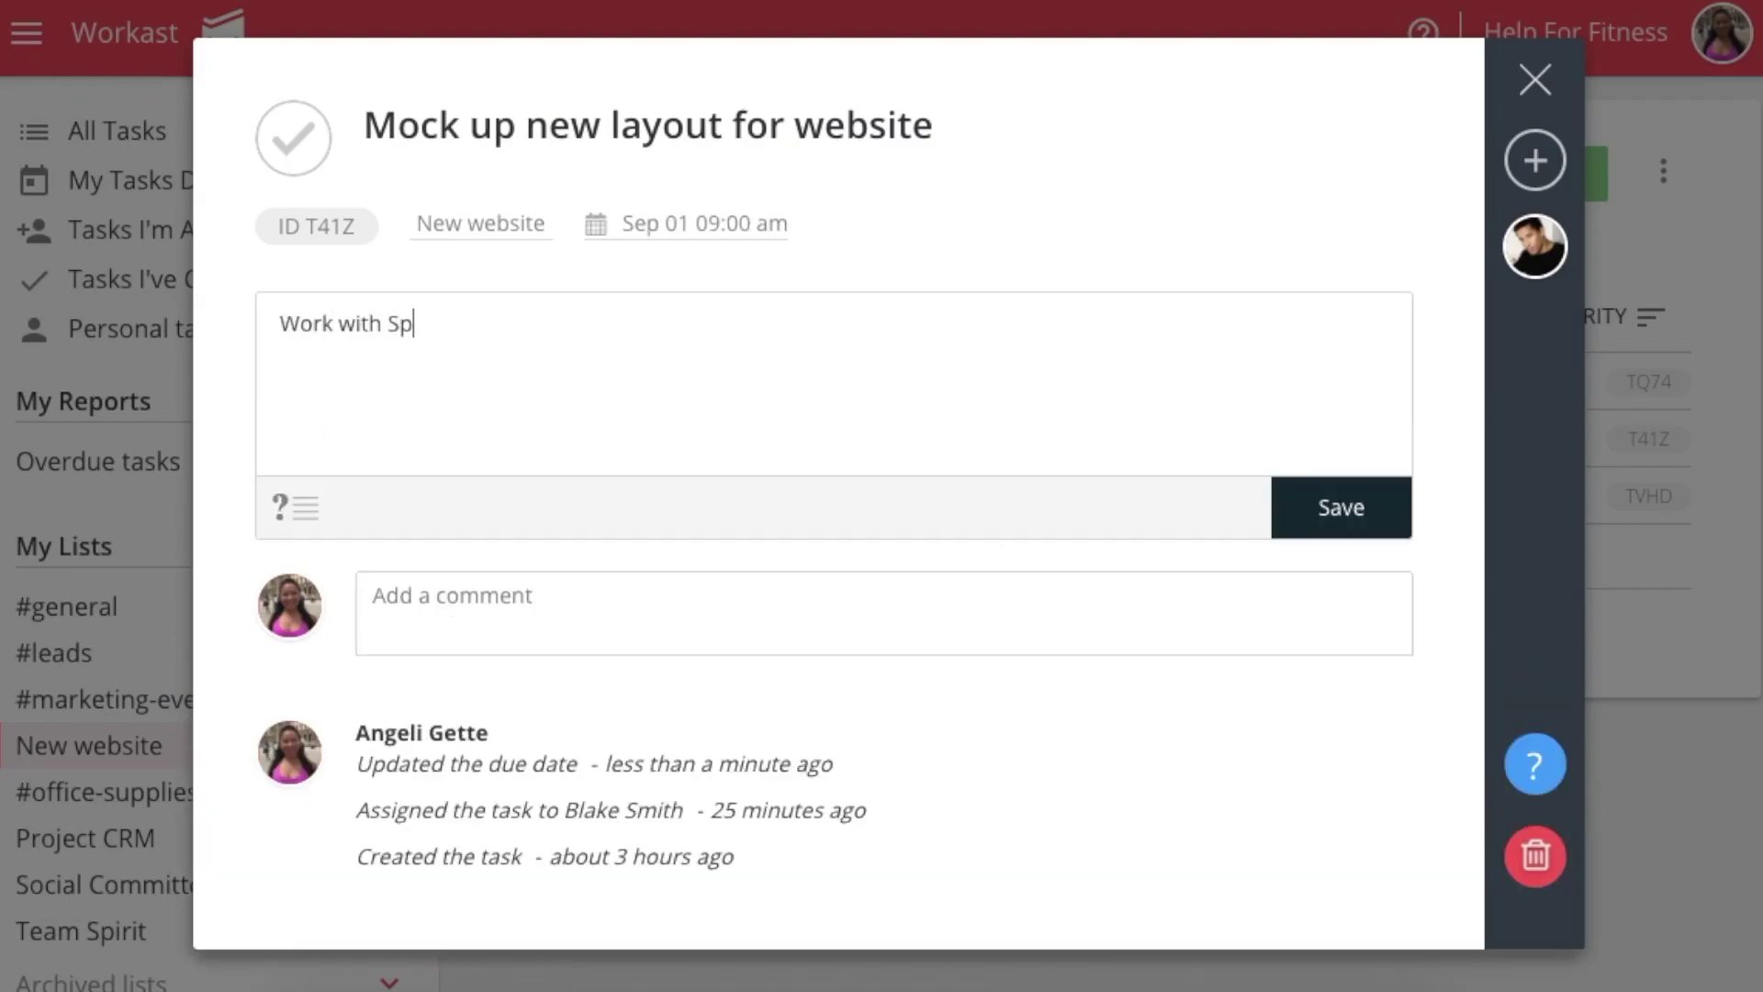
{"action": "type", "text": "signs. Add it to adobe"}
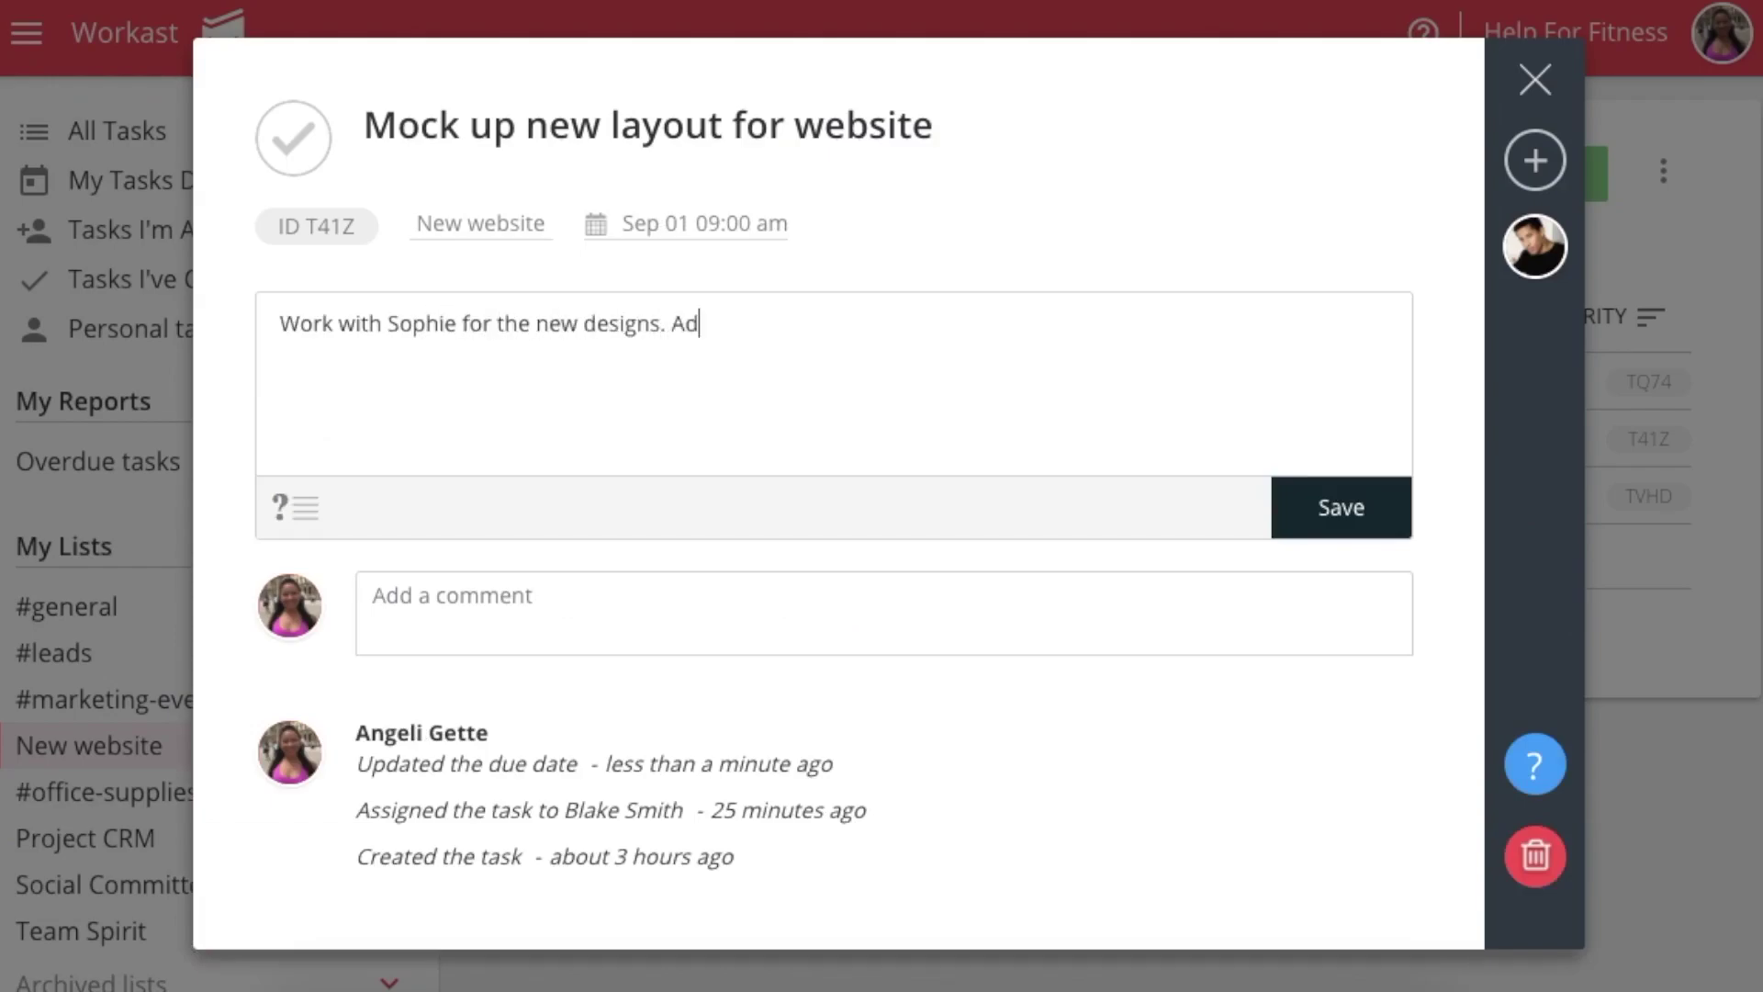
{"action": "left_click", "coordinate": [1300, 514]}
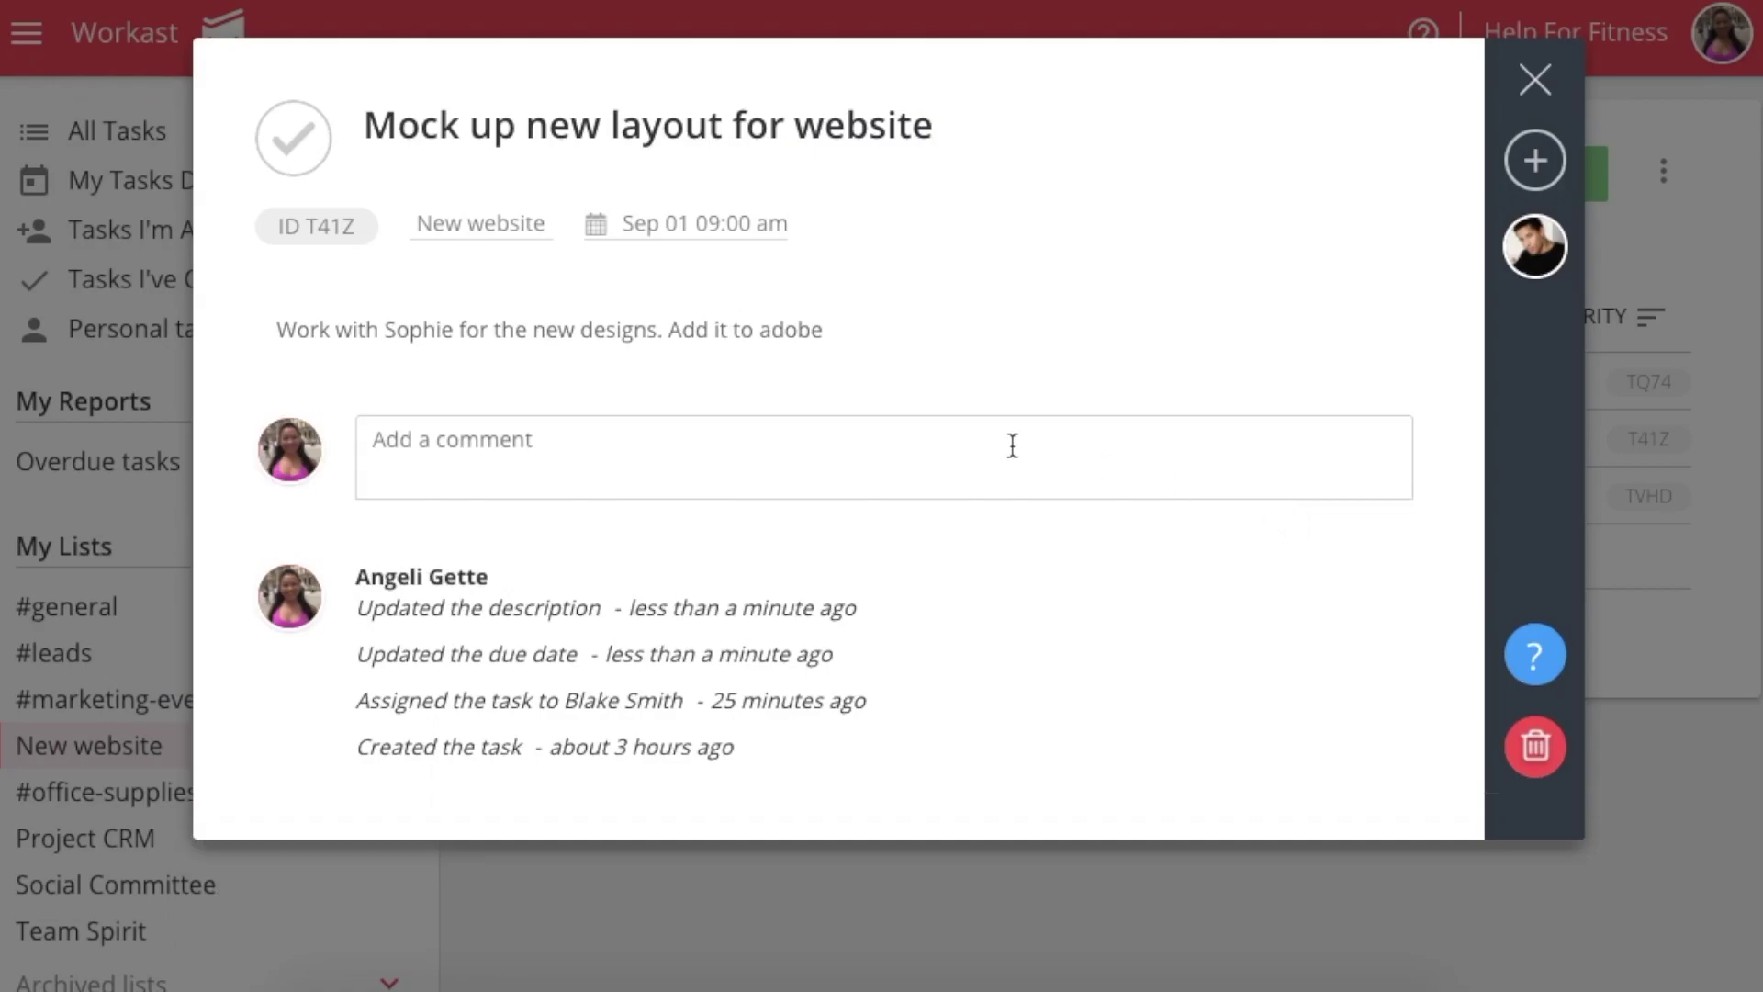
Step: Post a comment about discussing it with a colleague, then close the task
{"action": "left_click", "coordinate": [1012, 445]}
{"action": "type", "text": "Discuss wit"}
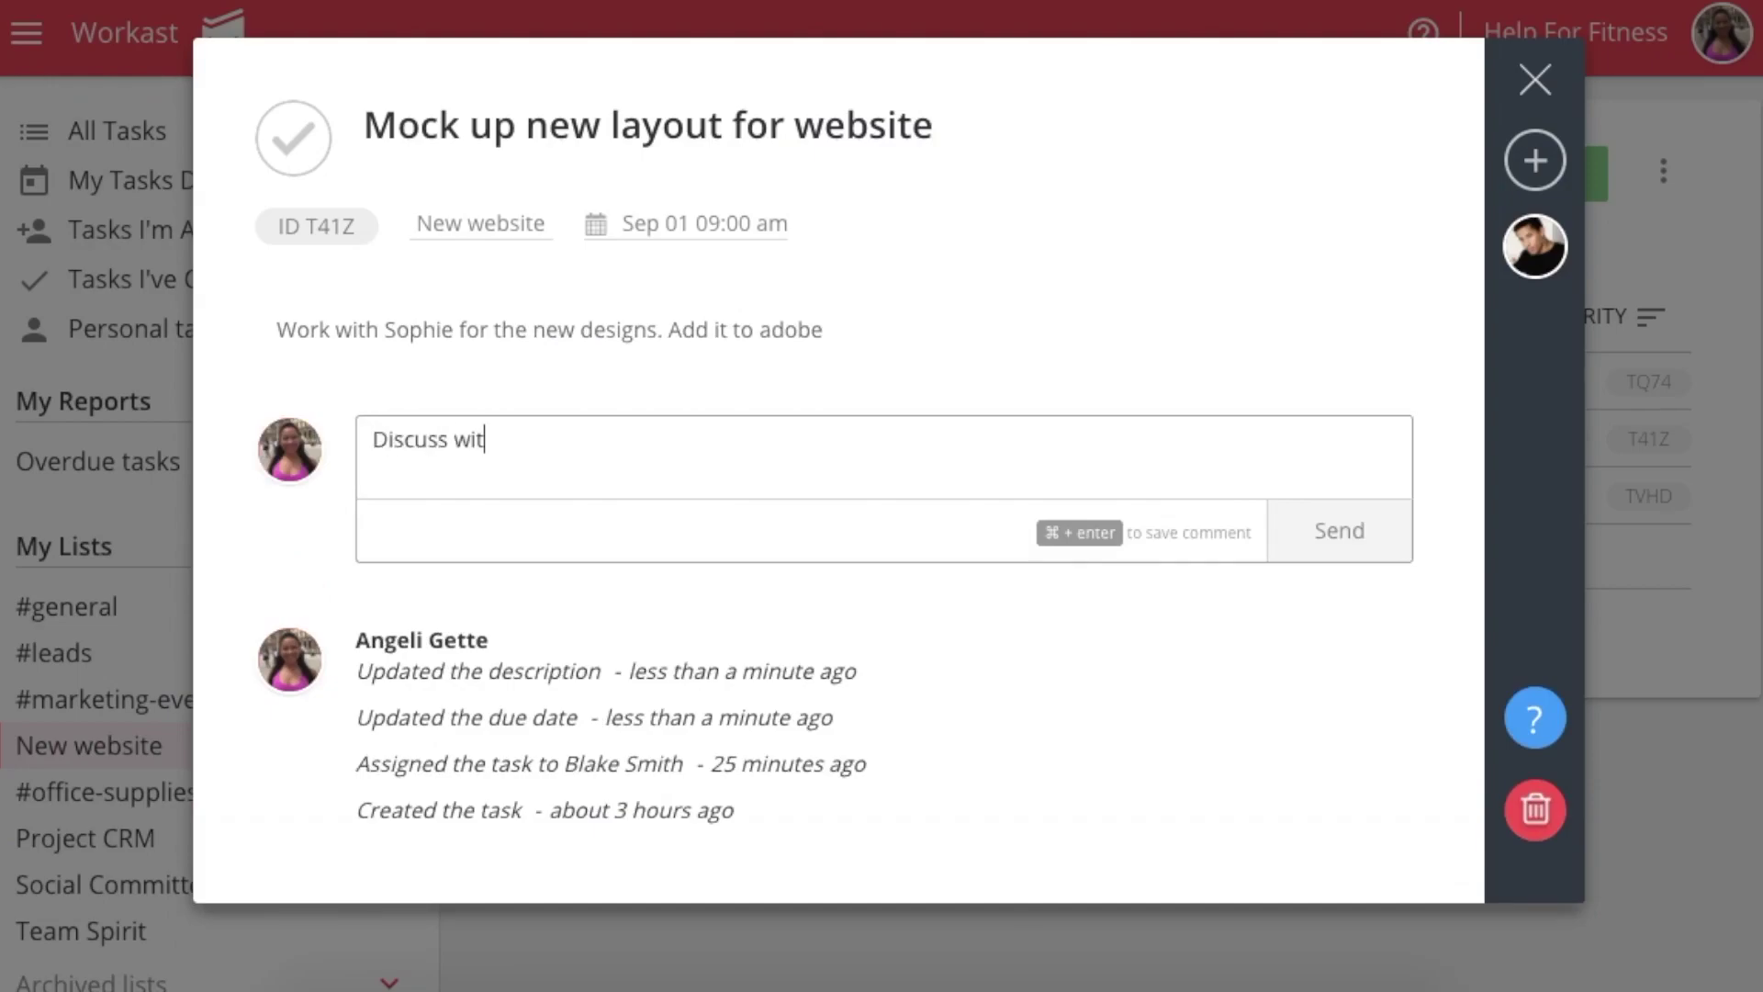
{"action": "type", "text": "h Sarah"}
{"action": "left_click", "coordinate": [1318, 530]}
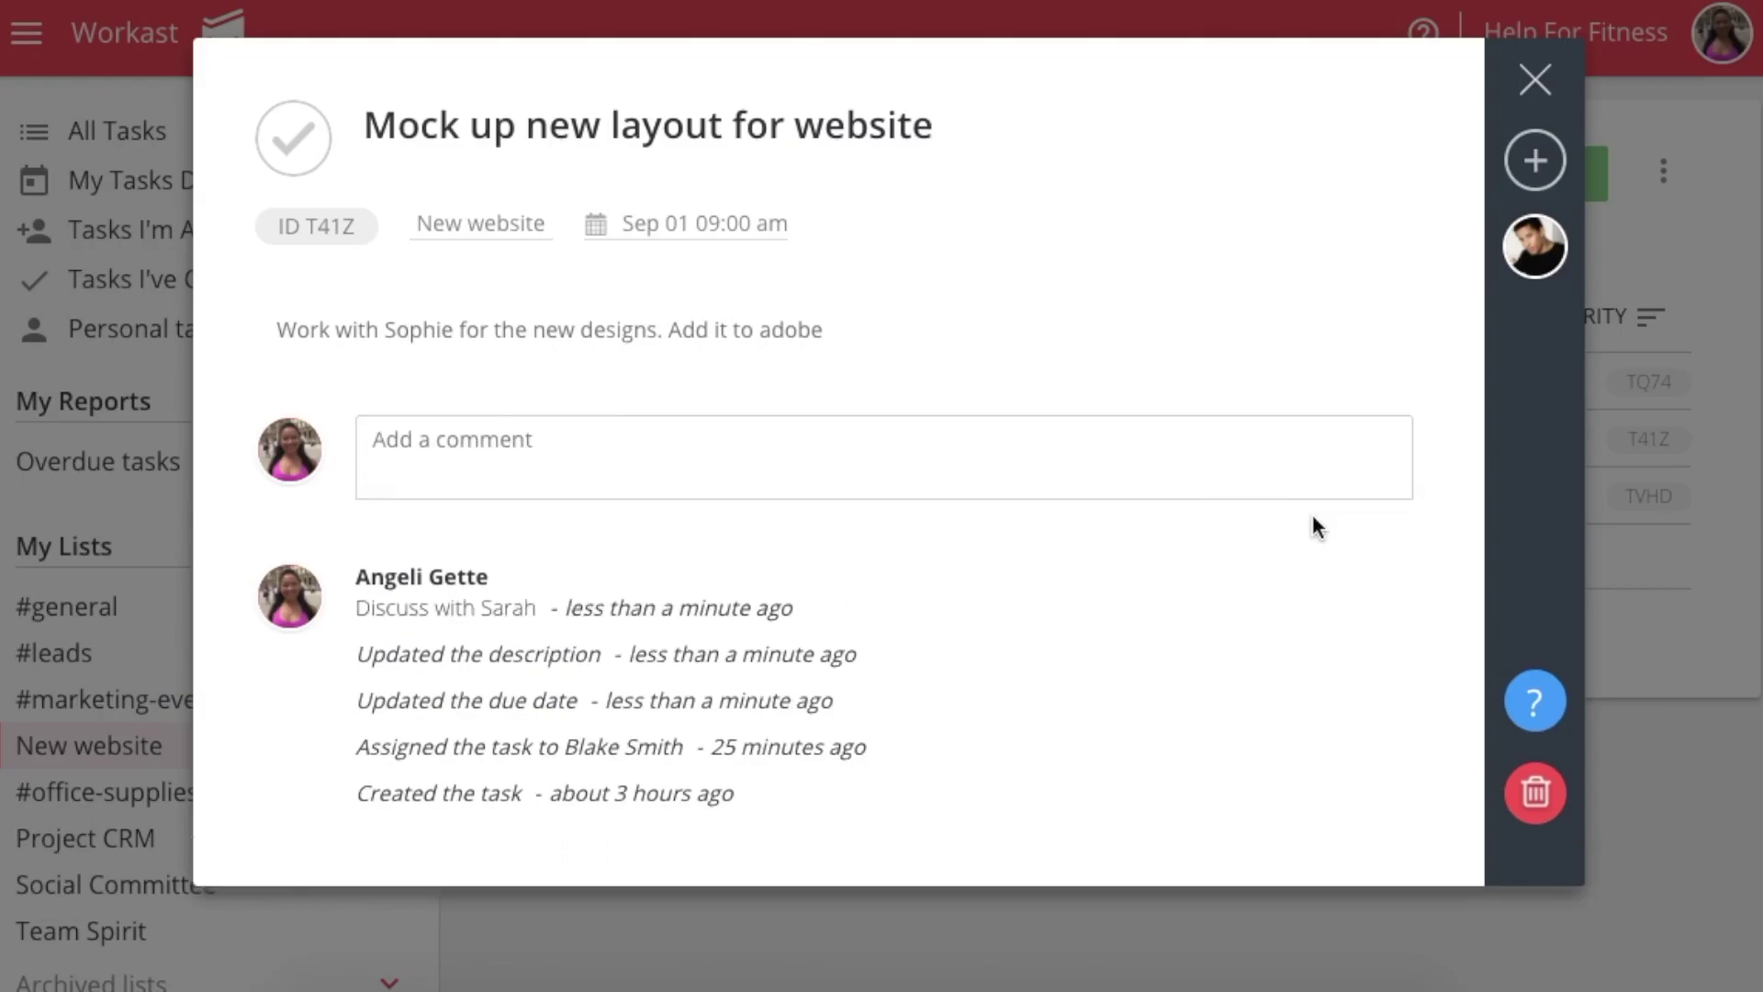
{"action": "left_click", "coordinate": [1536, 80]}
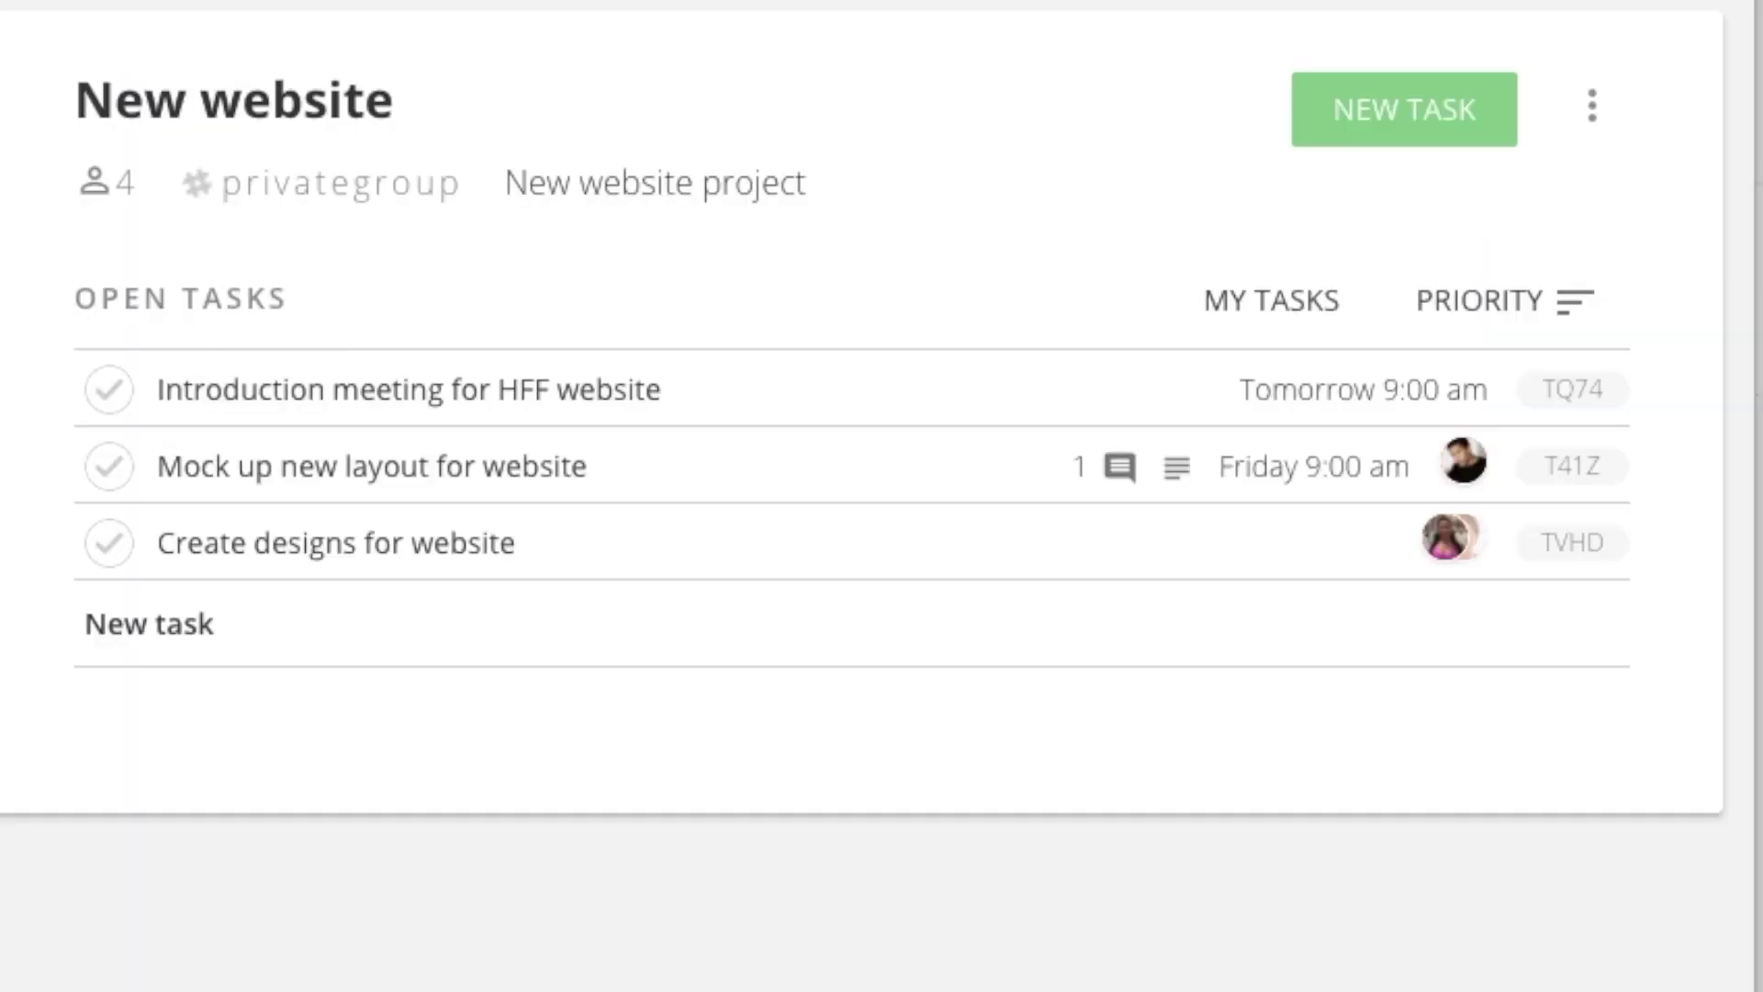
Step: Tick and untick 'Introduction meeting for HFF website', then turn off 'Share completed tasks in the channel'
{"action": "left_click", "coordinate": [115, 395]}
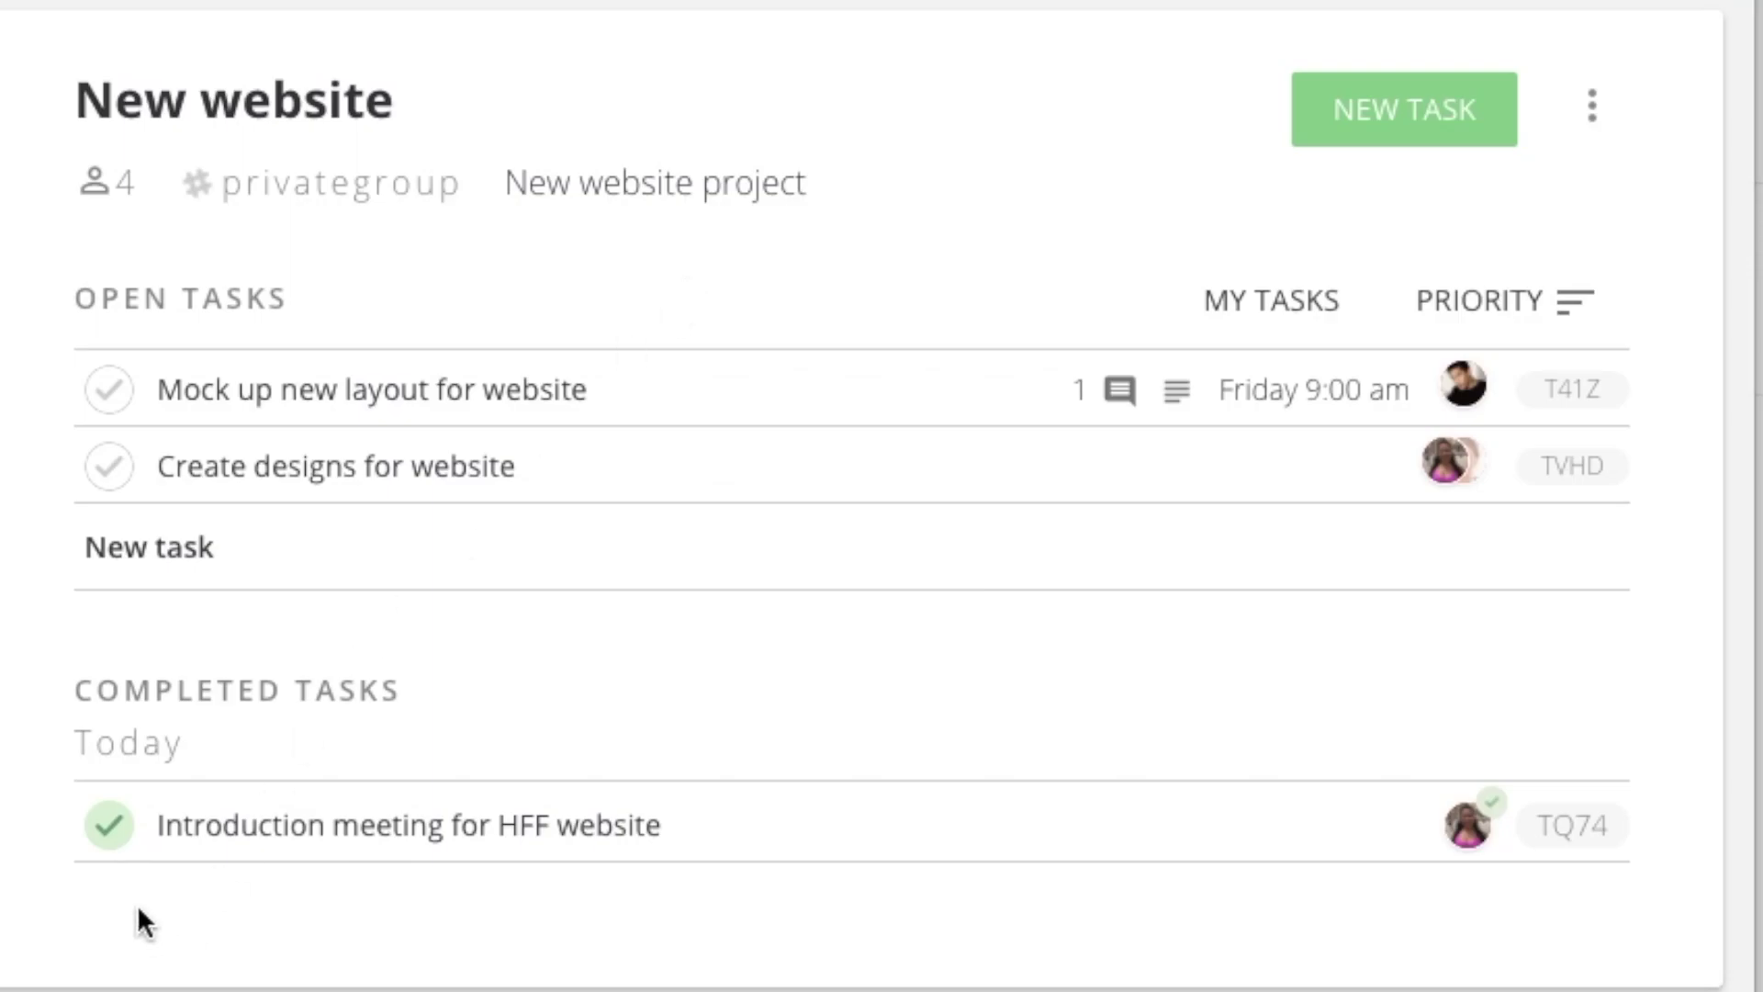
{"action": "left_click", "coordinate": [111, 829]}
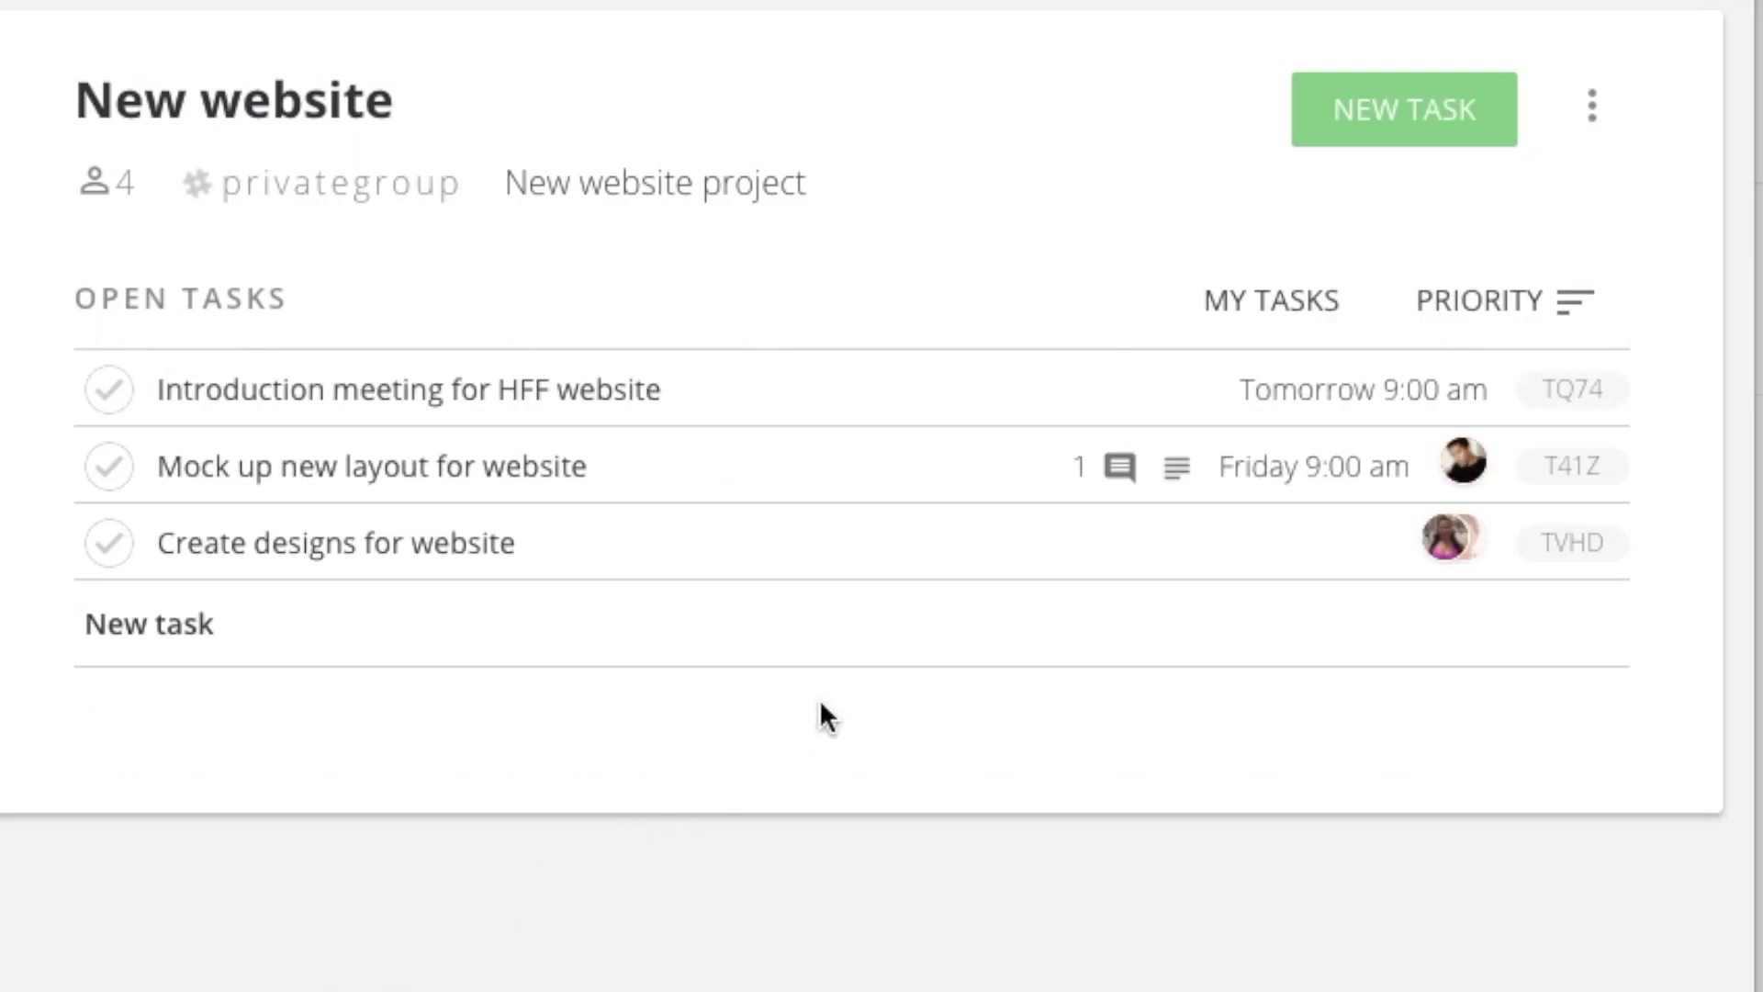
{"action": "left_click", "coordinate": [1589, 122]}
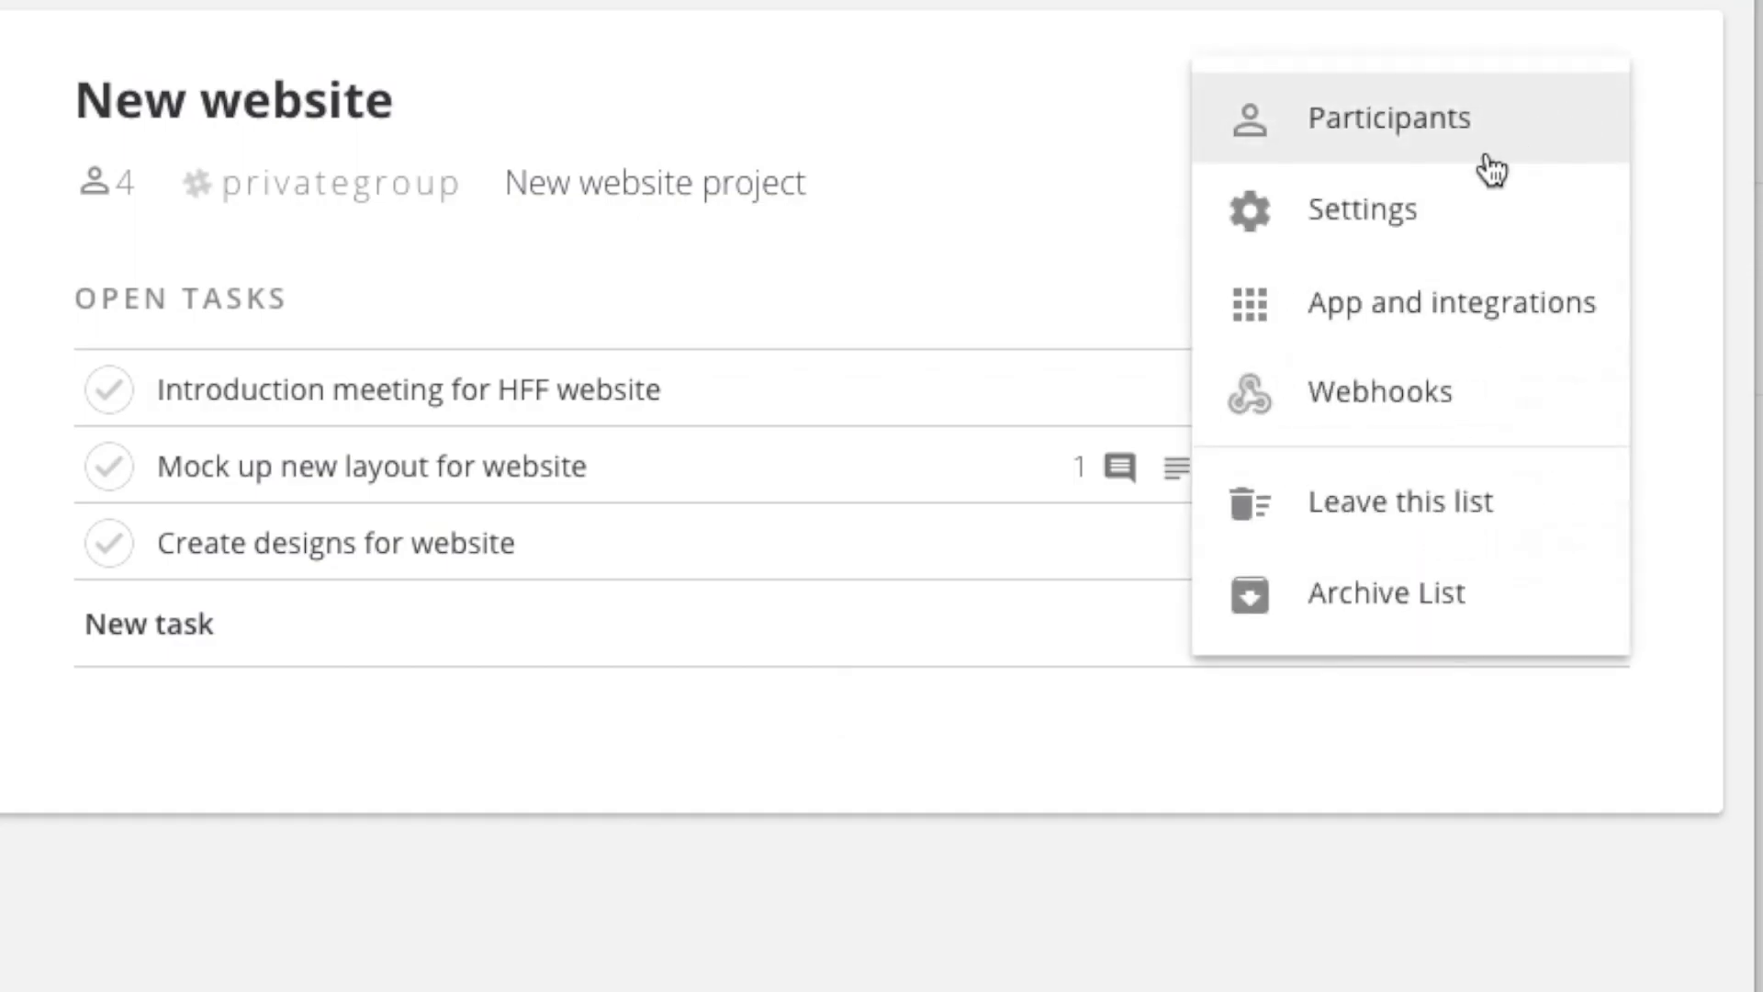
{"action": "left_click", "coordinate": [1451, 228]}
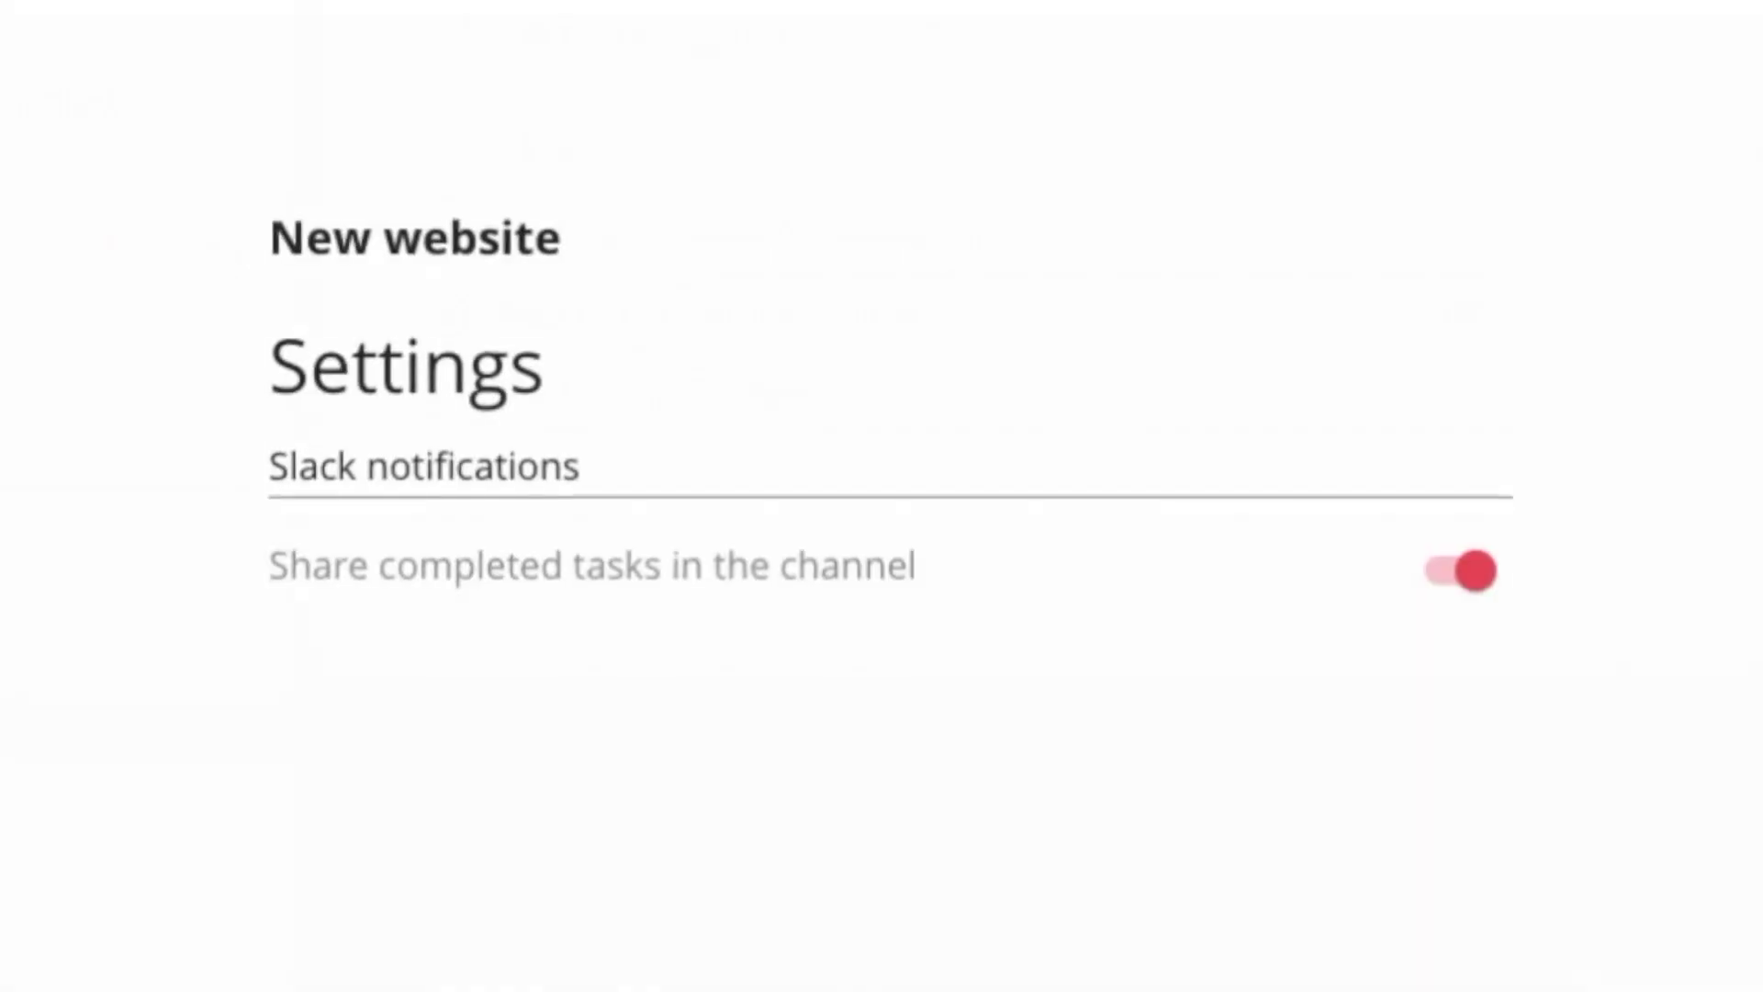
{"action": "left_click", "coordinate": [1451, 569]}
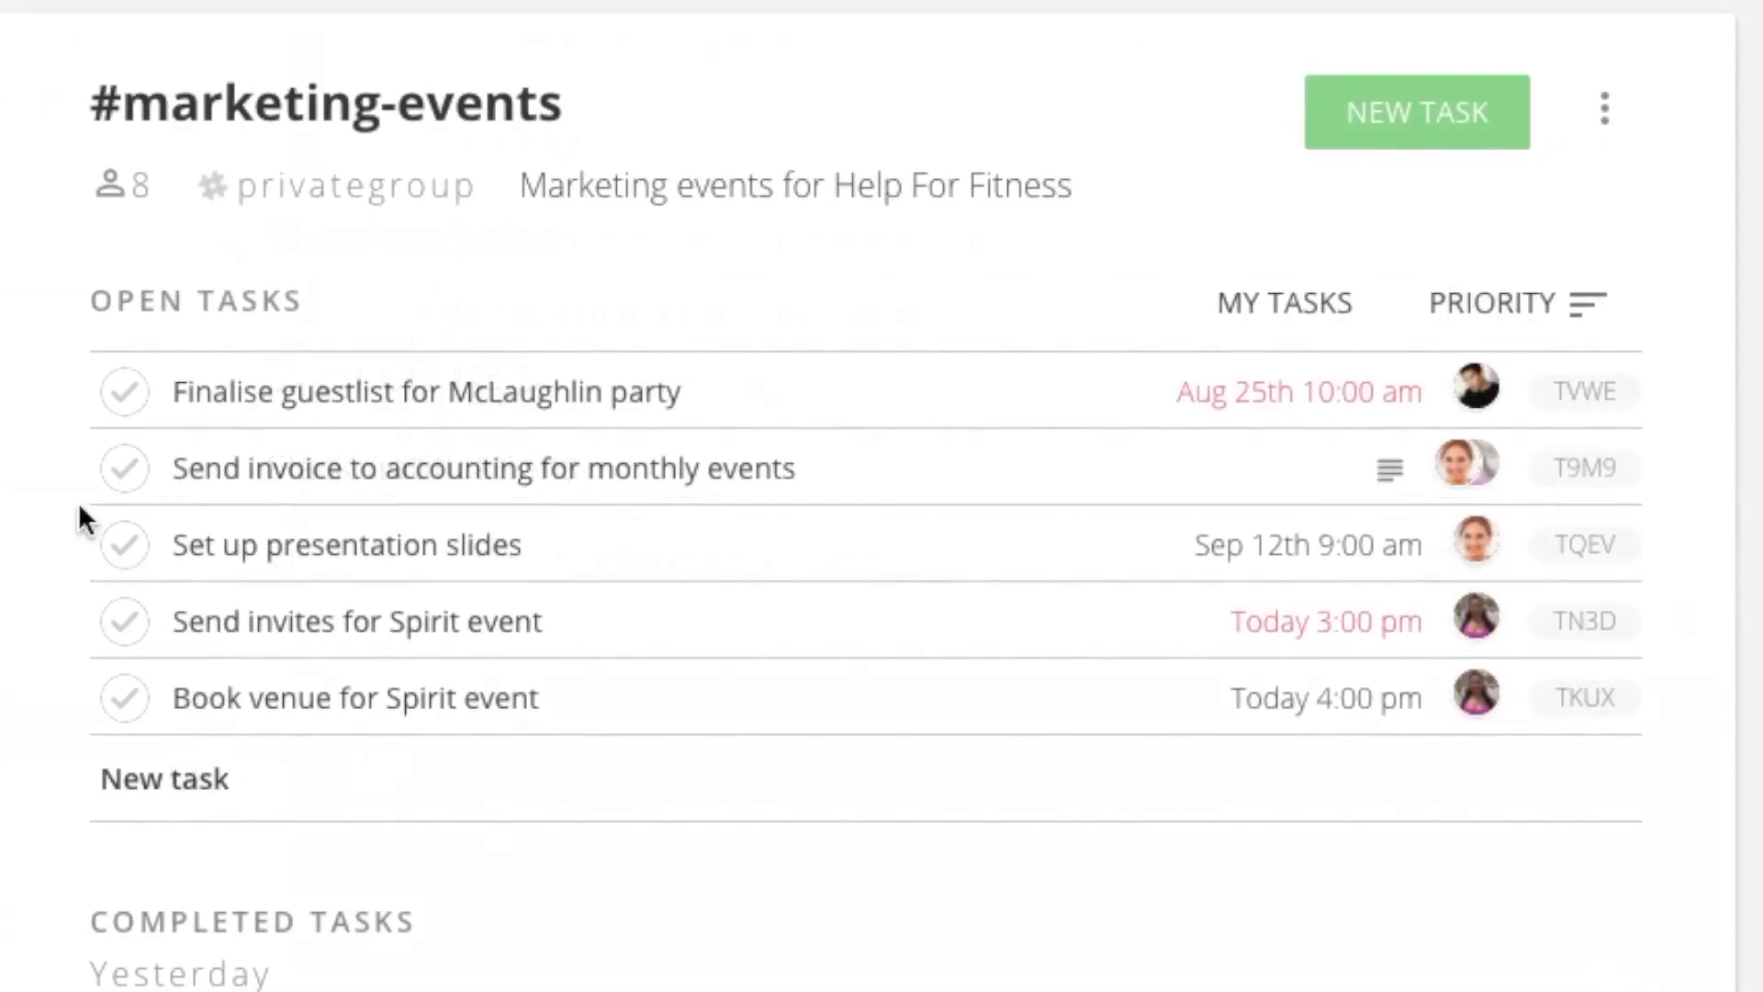
Step: Reorder tasks: Send invites for Spirit event first, Book venue second, Send invoice last
{"action": "left_click_drag", "start_coordinate": [53, 606], "coordinate": [53, 379]}
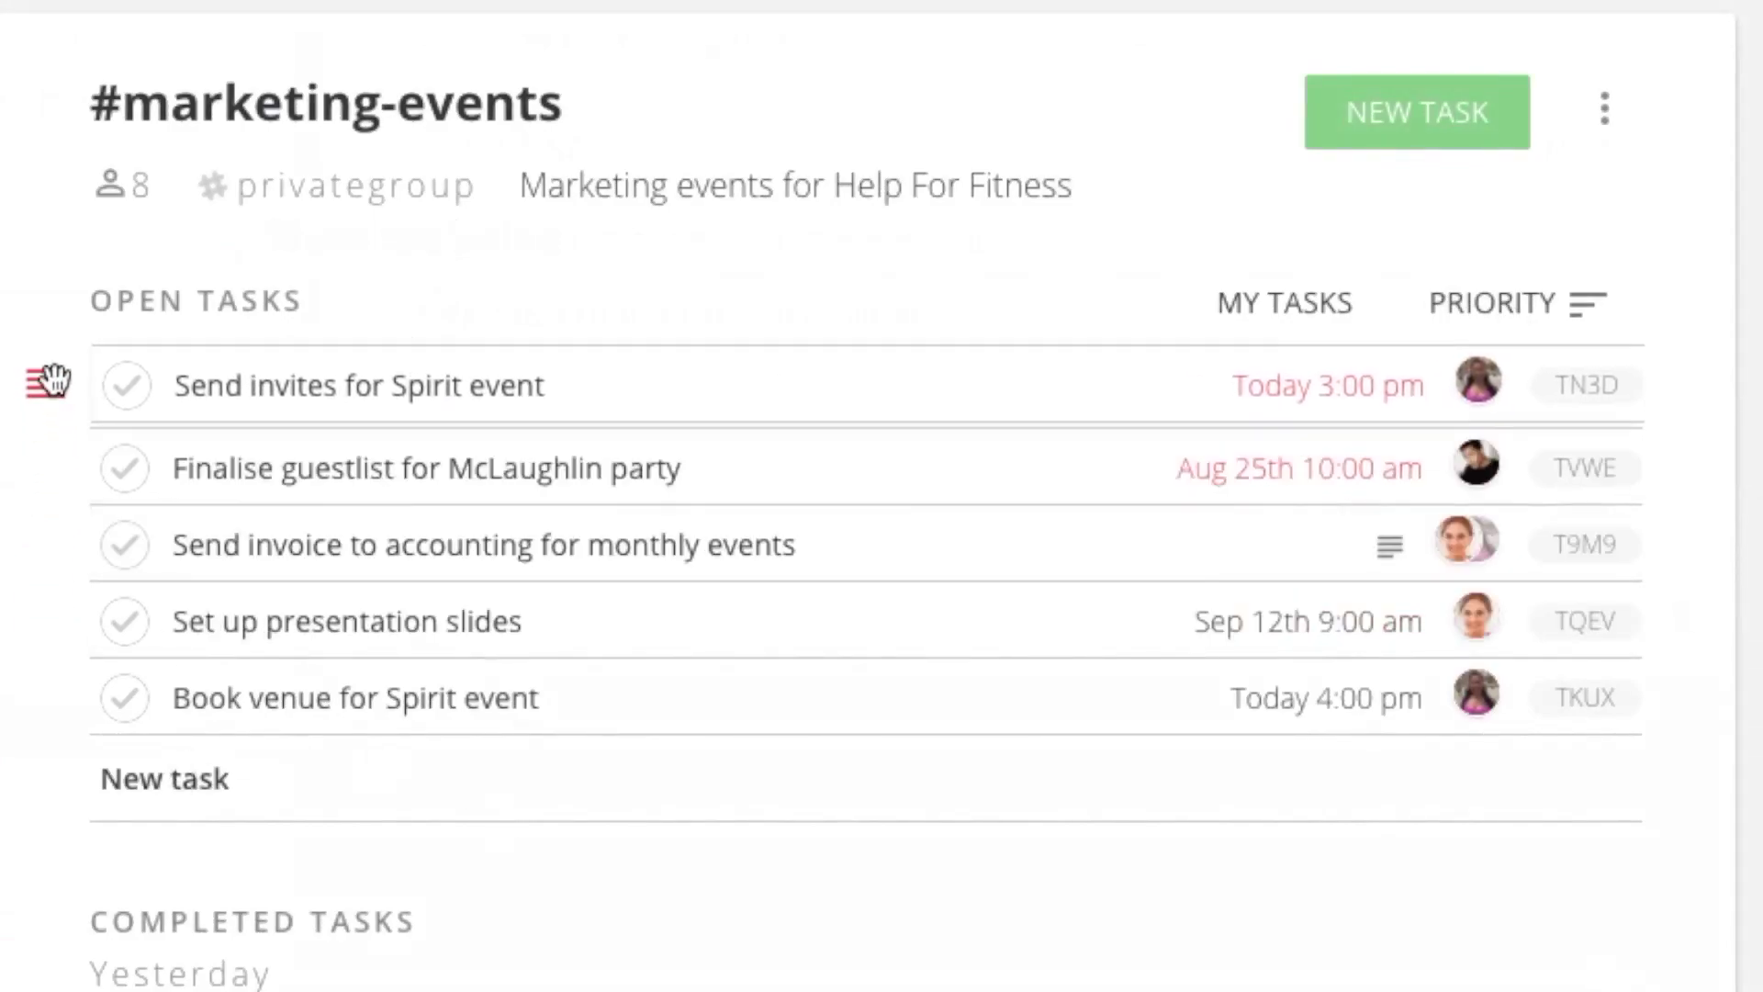
{"action": "left_click_drag", "start_coordinate": [52, 544], "coordinate": [33, 703]}
{"action": "left_click_drag", "start_coordinate": [35, 621], "coordinate": [49, 452]}
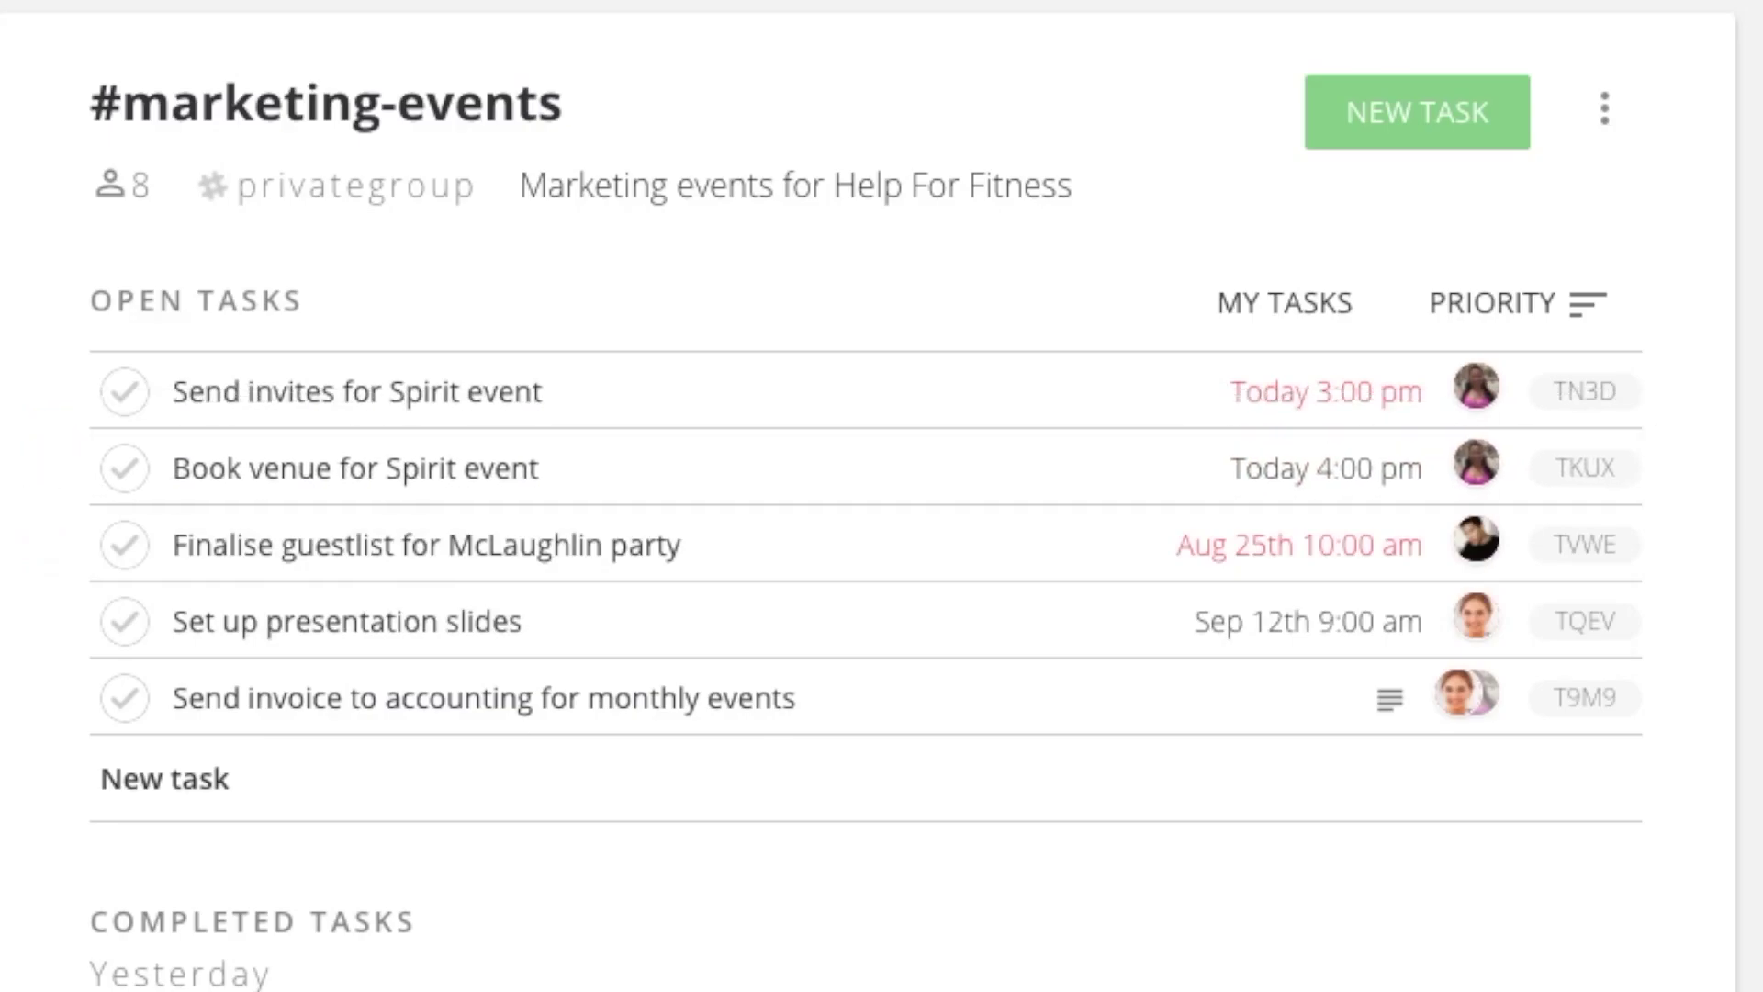
Step: Toggle My Tasks on and off, then sort open tasks by Due date, then Assigned
{"action": "left_click", "coordinate": [1266, 313]}
{"action": "left_click", "coordinate": [1365, 332]}
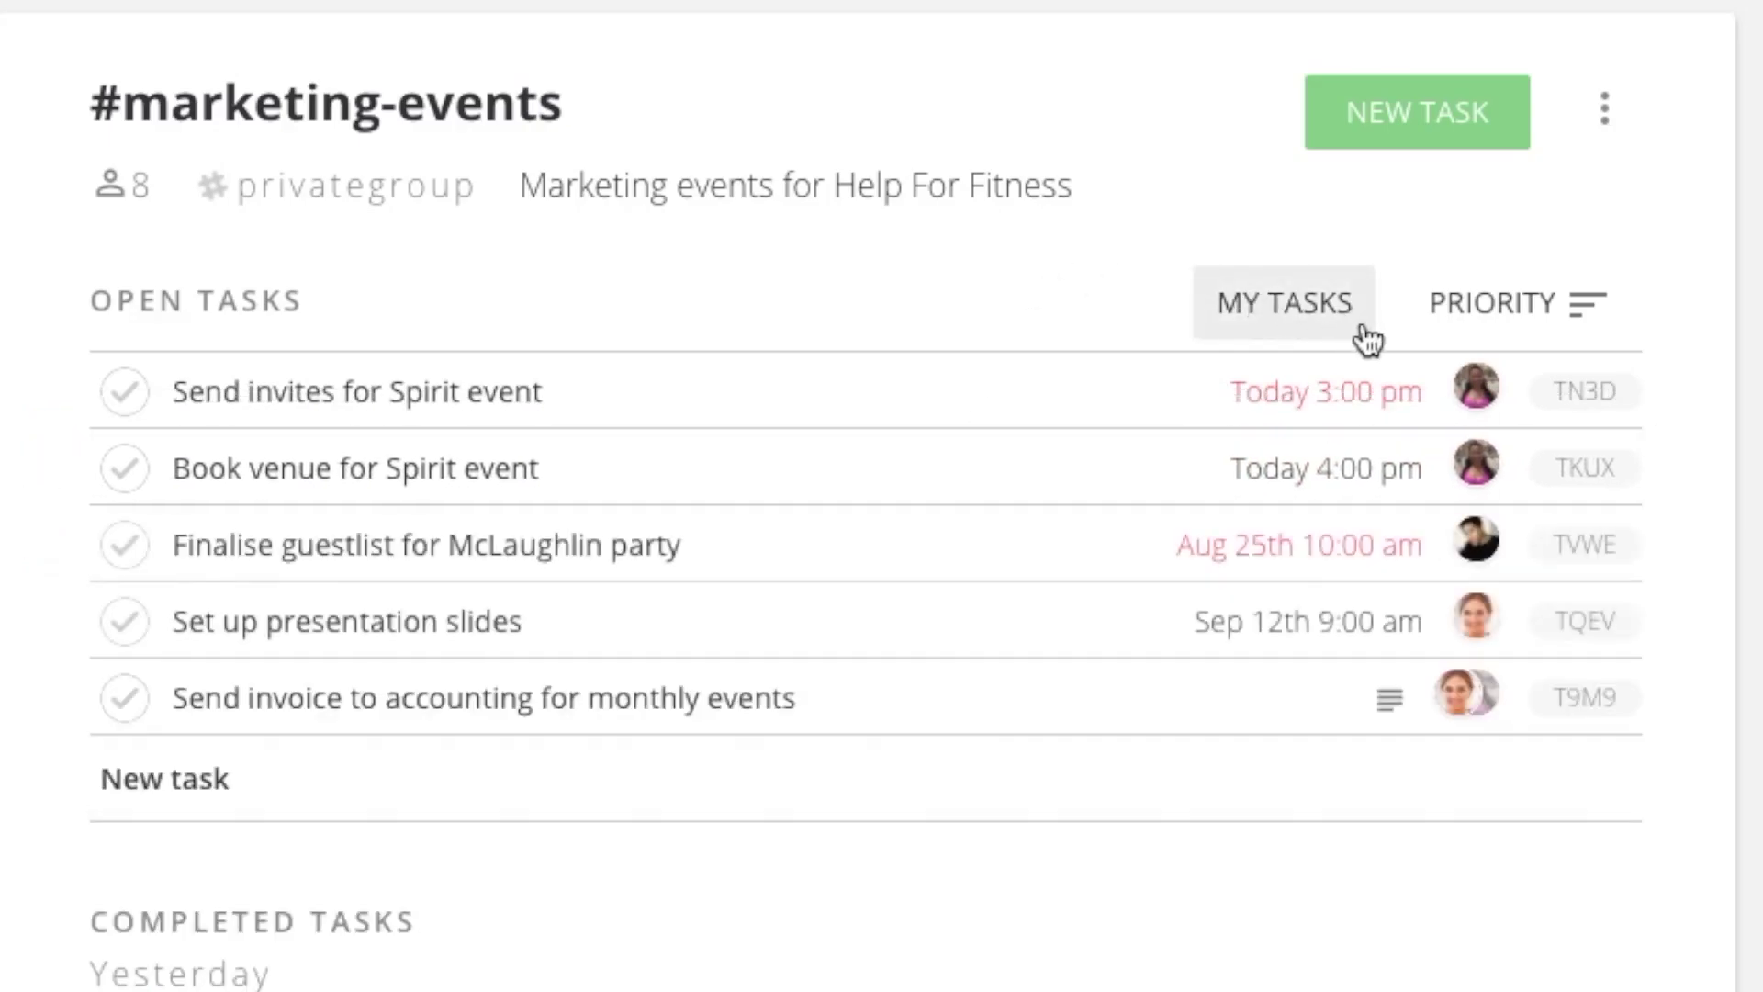
{"action": "left_click", "coordinate": [1469, 303]}
{"action": "left_click", "coordinate": [1566, 306]}
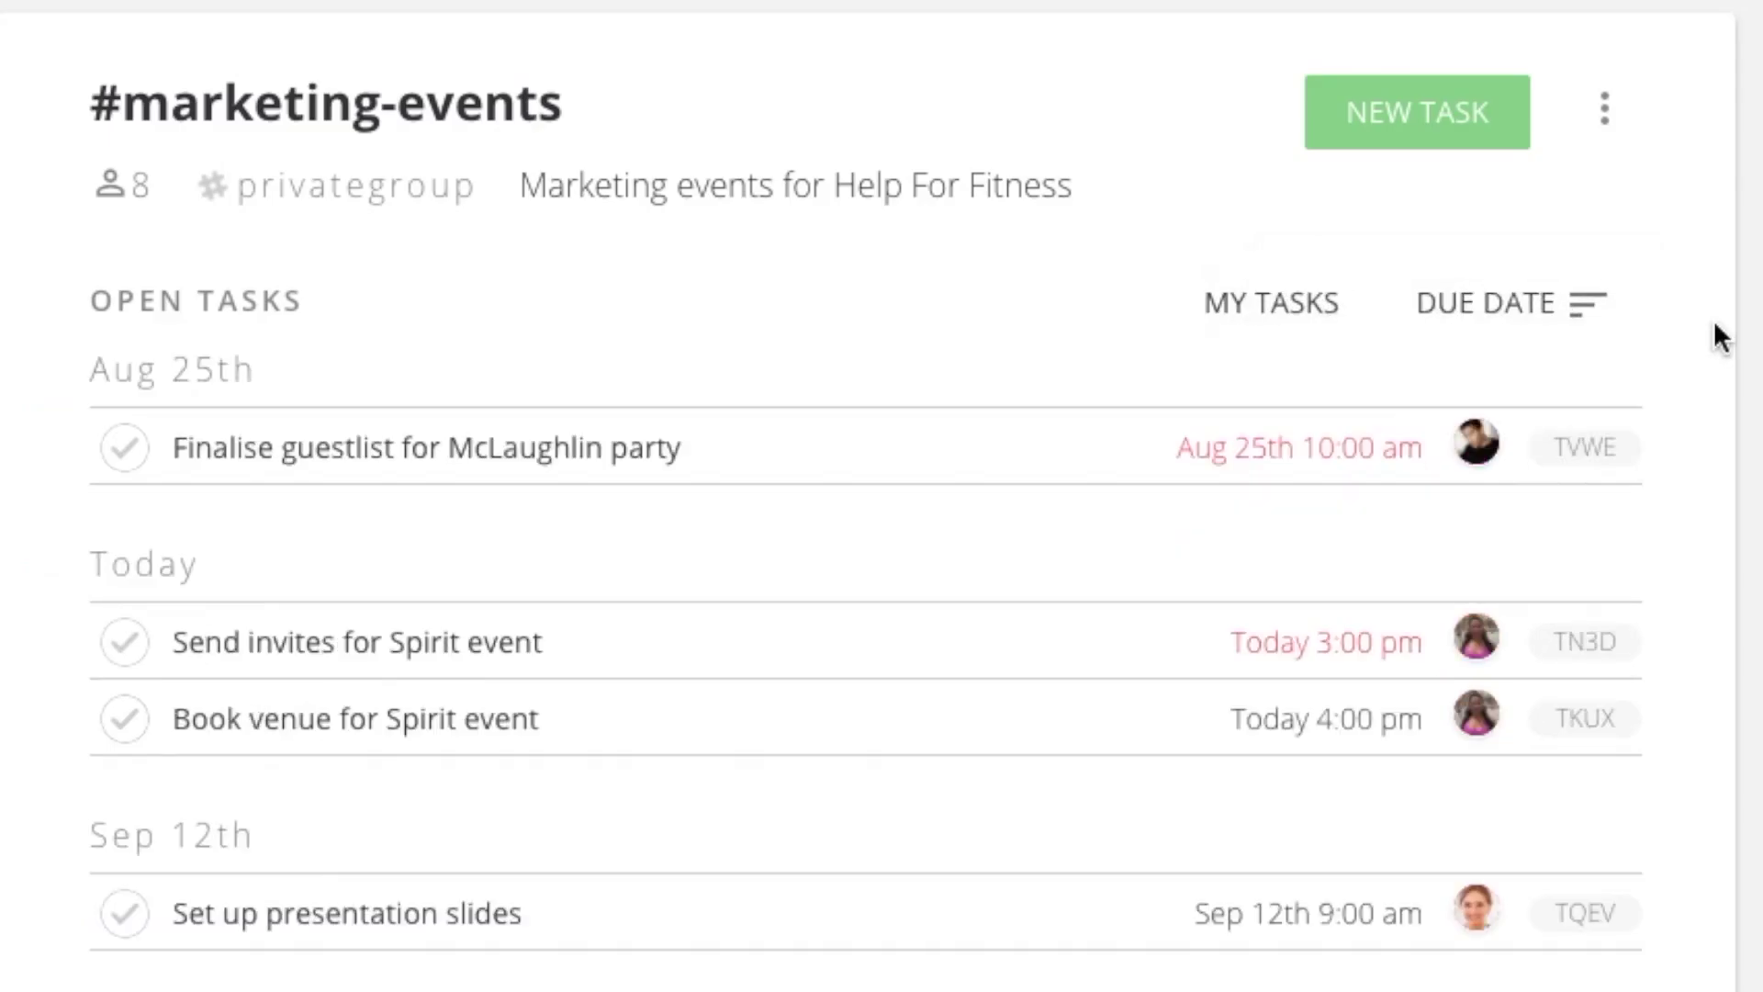
{"action": "left_click", "coordinate": [1566, 315]}
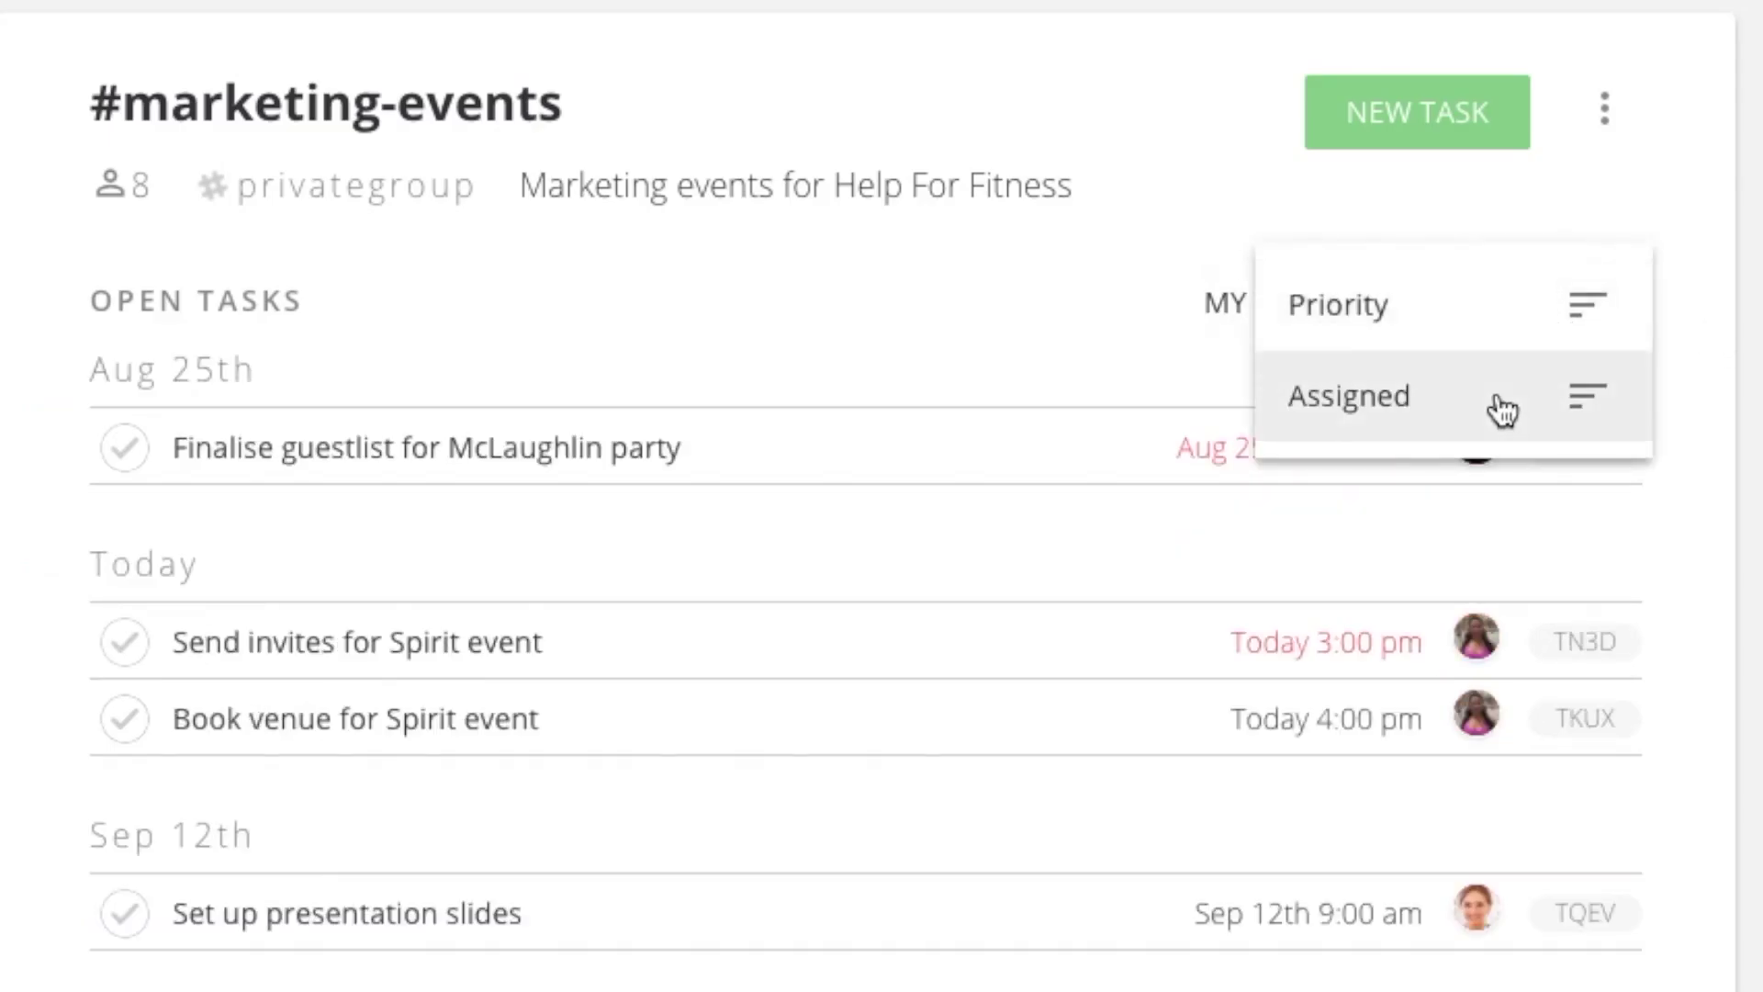
{"action": "left_click", "coordinate": [1501, 402]}
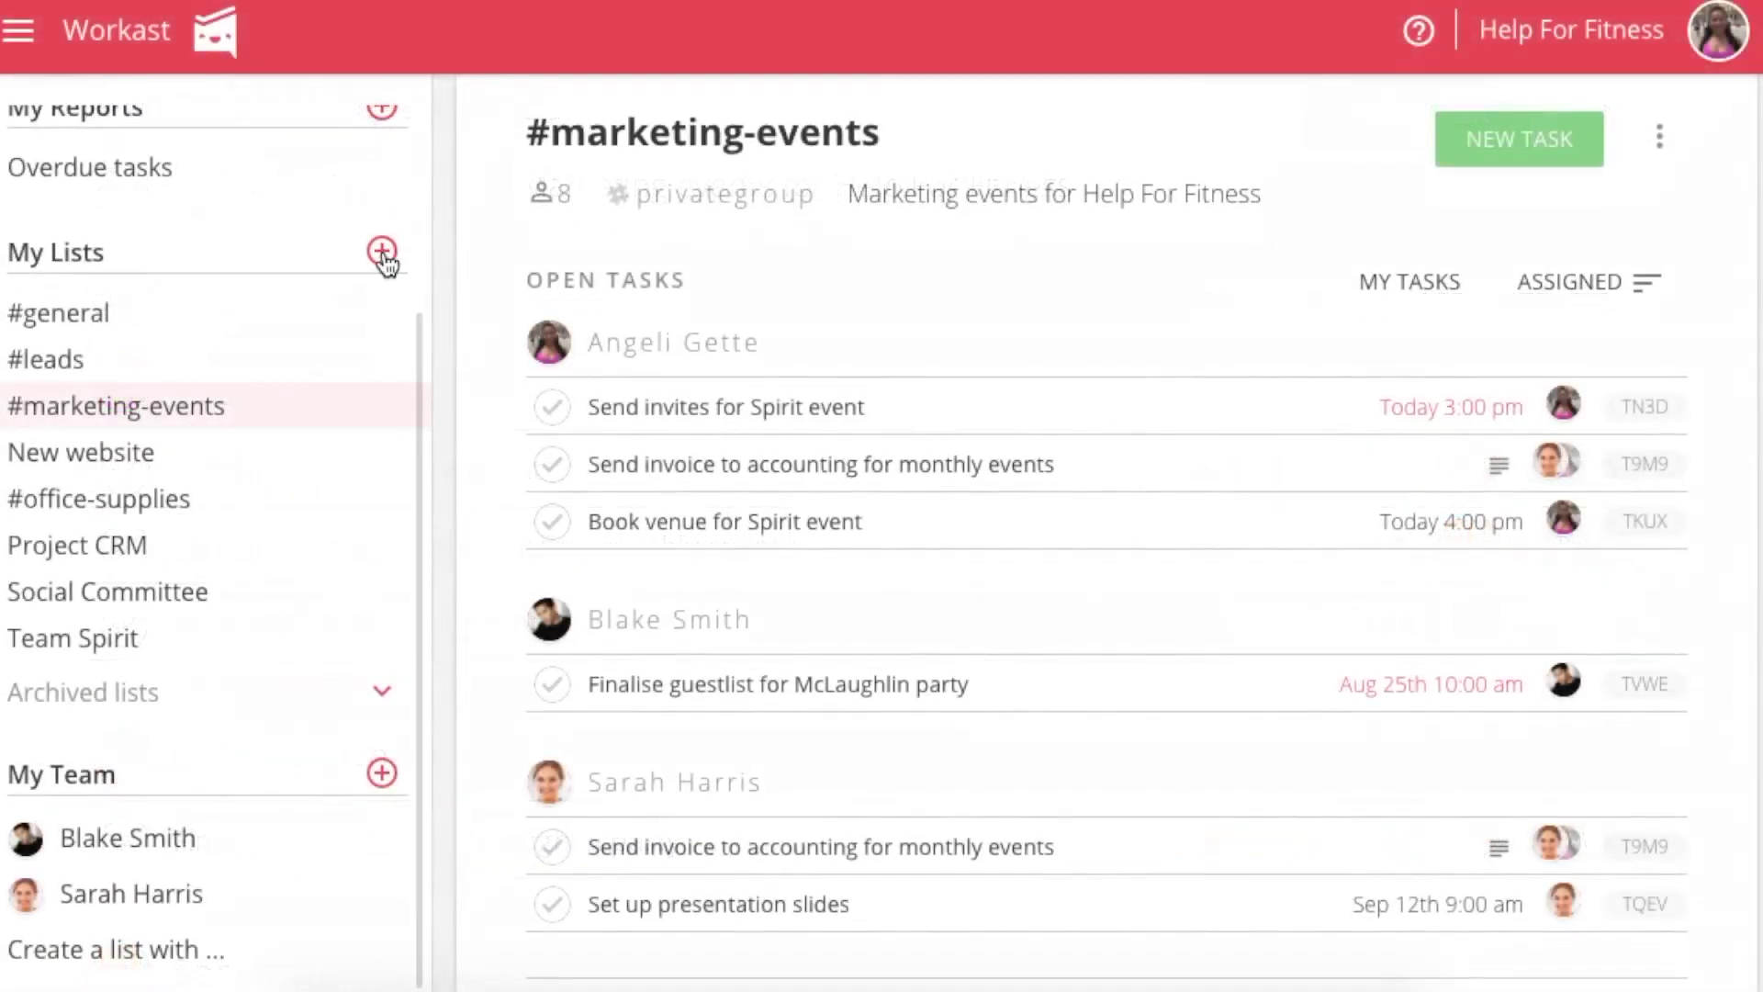
Step: Create a list named 'Sales', inviting three teammates found through the invite search
{"action": "left_click", "coordinate": [383, 255]}
{"action": "left_click", "coordinate": [1239, 364]}
{"action": "type", "text": "Sales"}
{"action": "left_click", "coordinate": [1161, 634]}
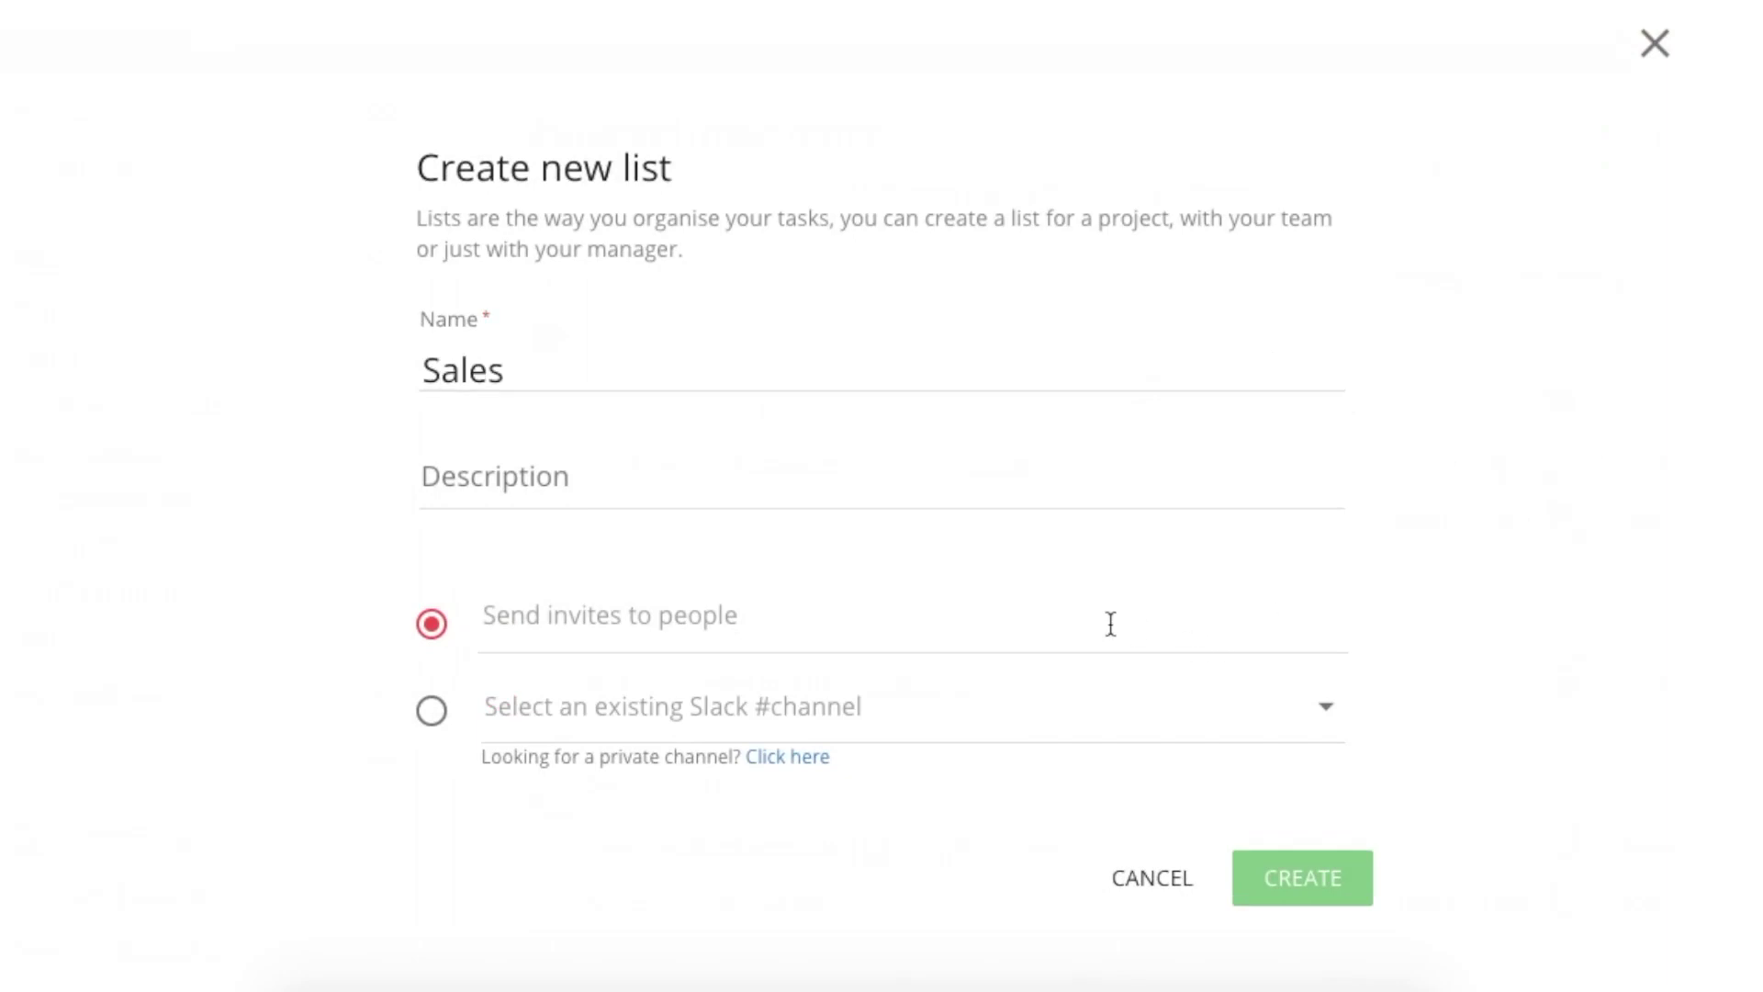
{"action": "left_click", "coordinate": [946, 614]}
{"action": "type", "text": "sara"}
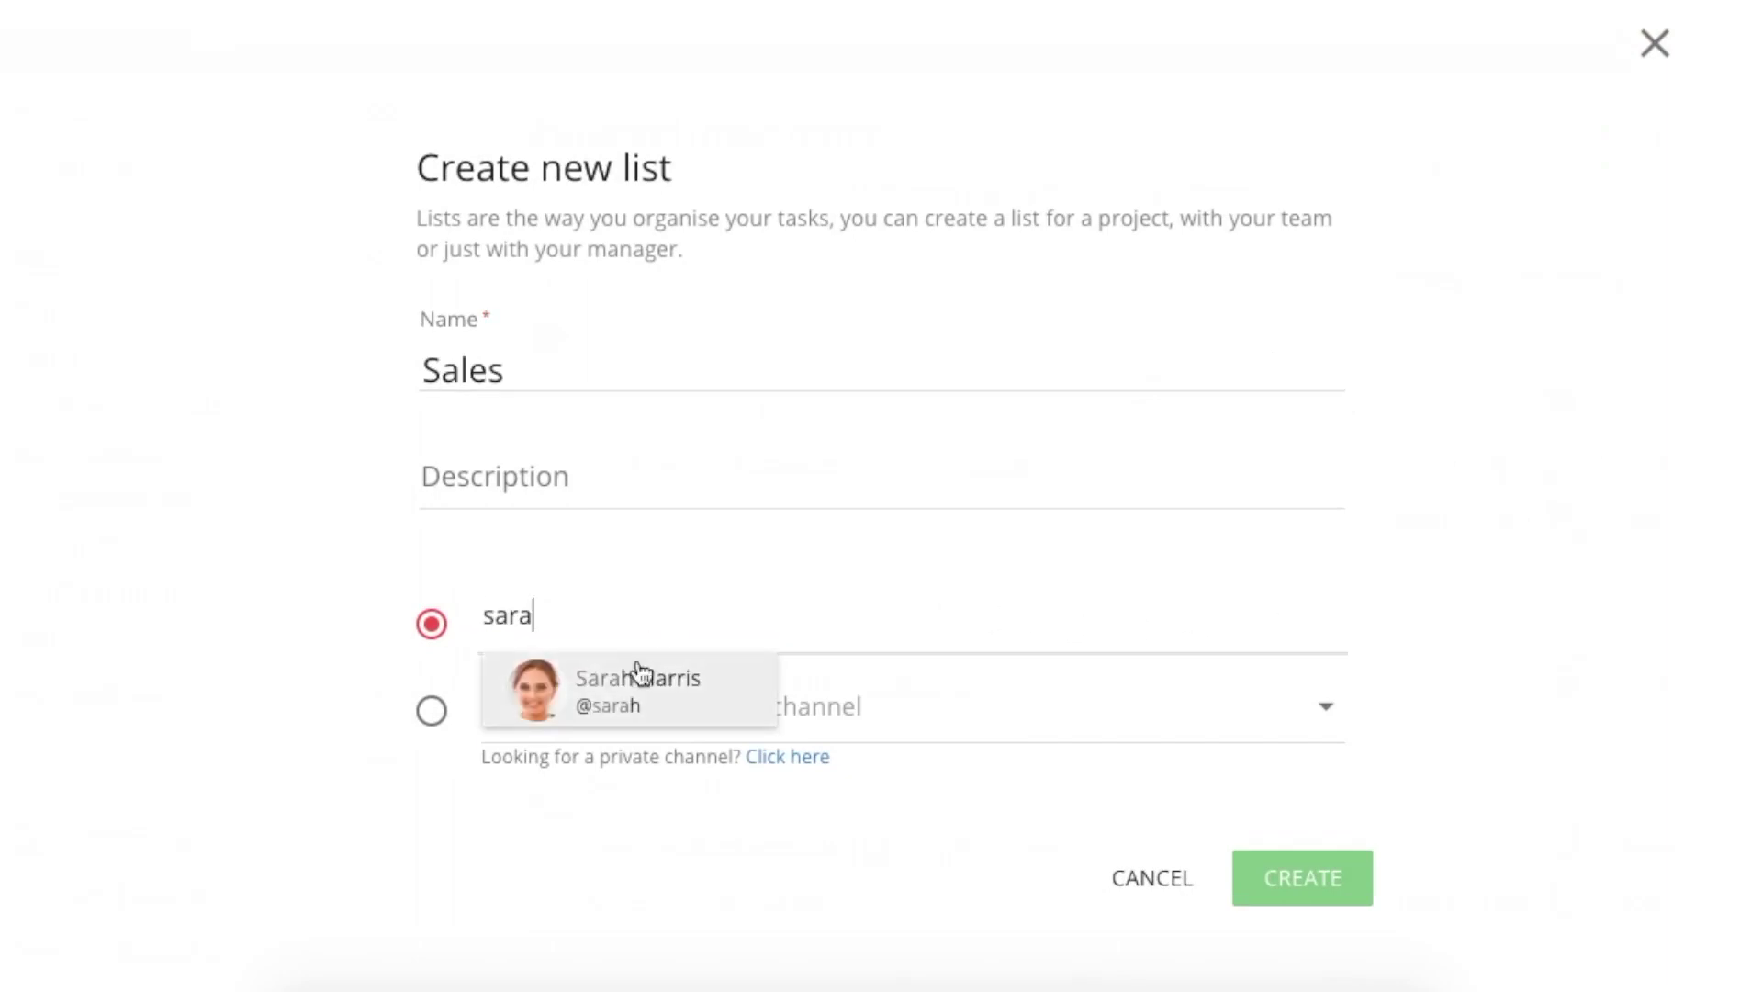
{"action": "left_click", "coordinate": [640, 677]}
{"action": "type", "text": "tom"}
{"action": "left_click", "coordinate": [799, 706]}
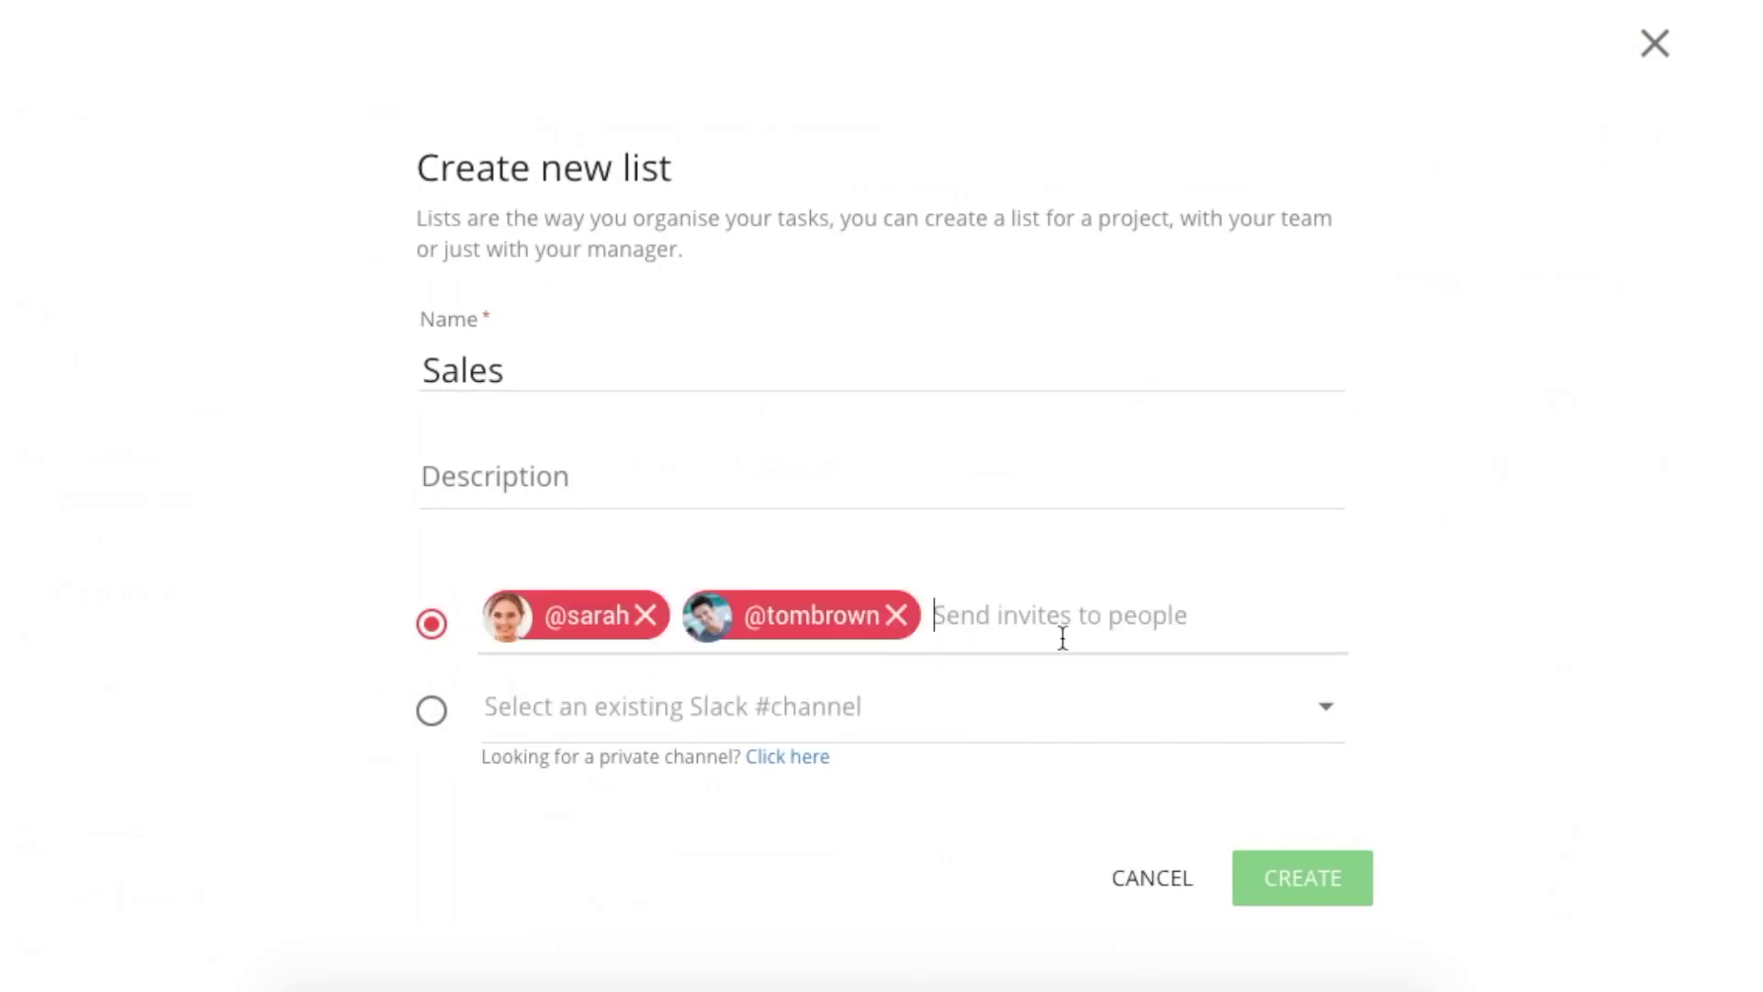
{"action": "type", "text": "blak"}
{"action": "left_click", "coordinate": [1016, 683]}
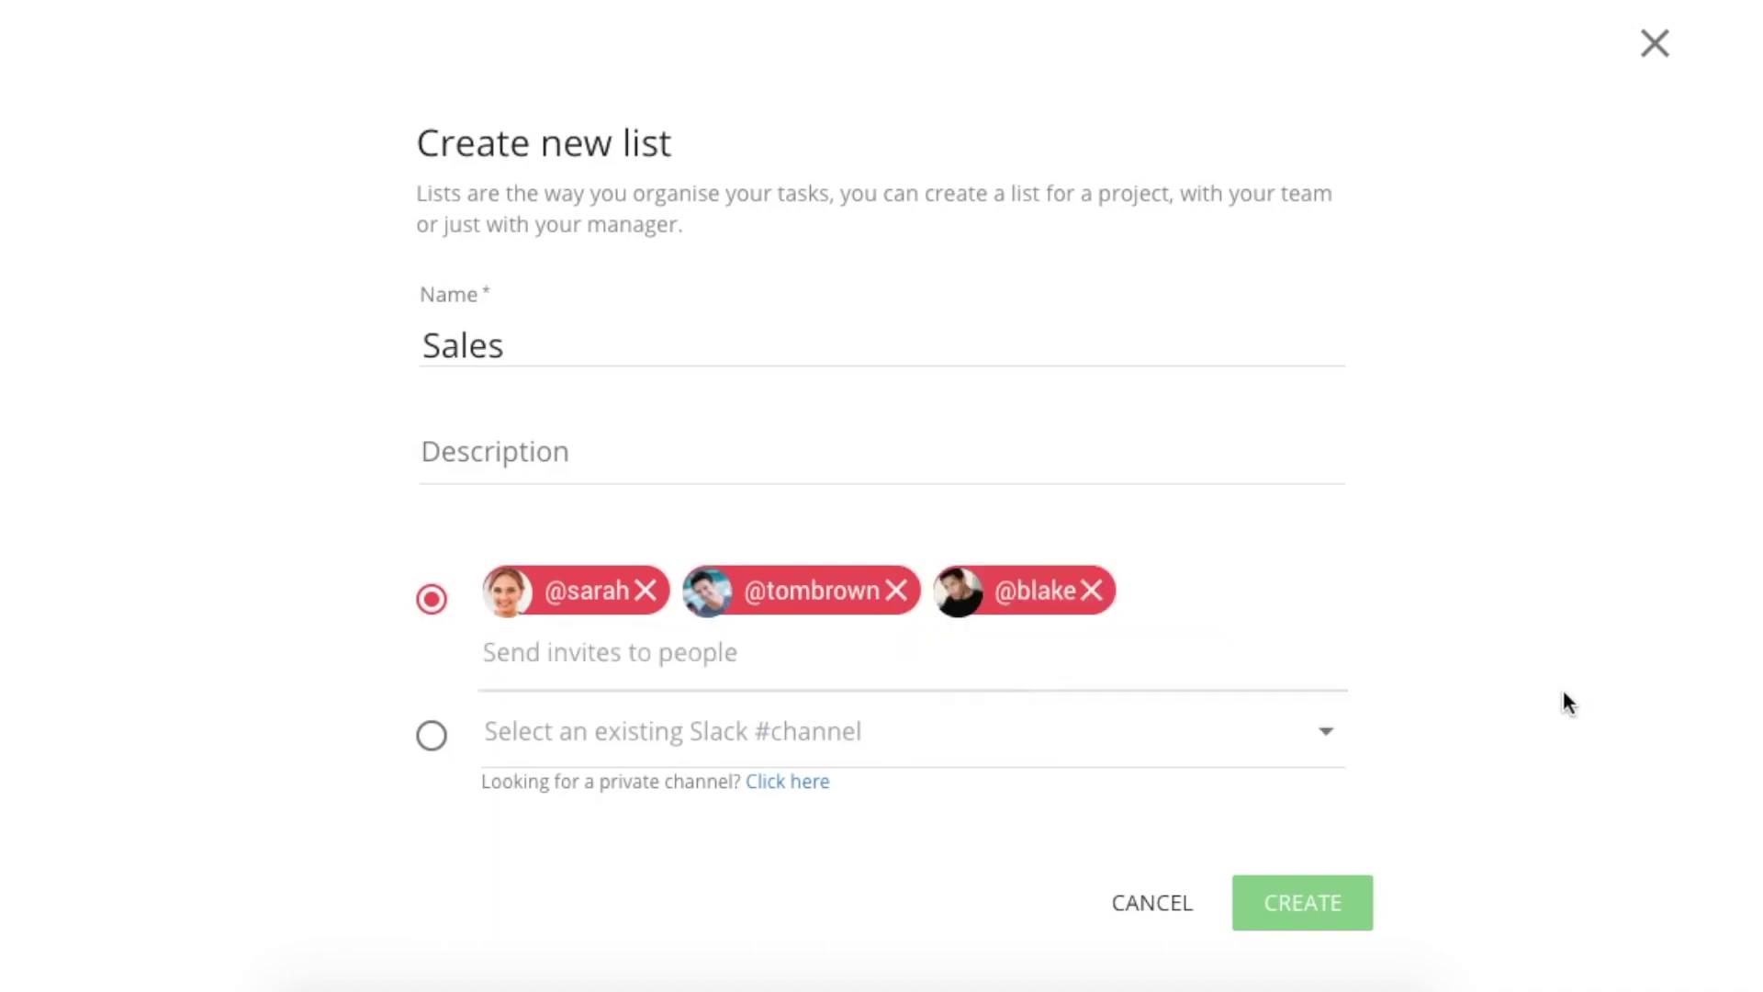
{"action": "left_click", "coordinate": [1279, 901]}
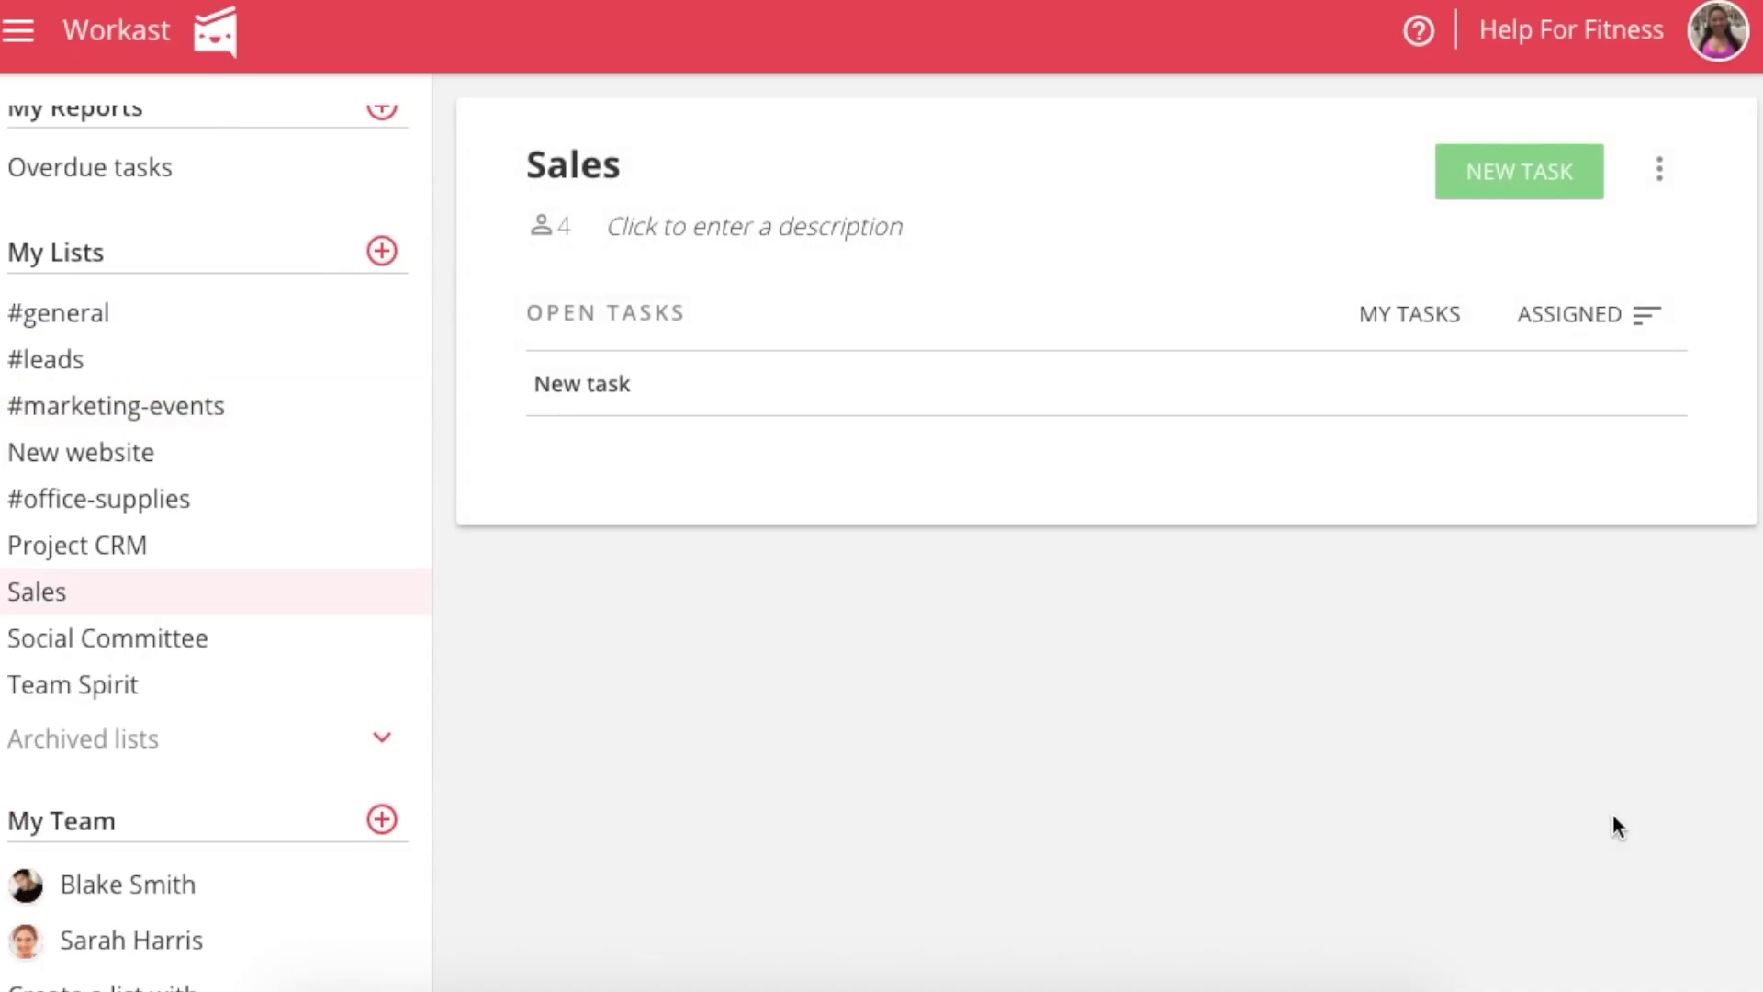
Step: Create the 'Social Events' list linked to the existing #social Slack channel
{"action": "left_click", "coordinate": [382, 251]}
{"action": "left_click", "coordinate": [1165, 698]}
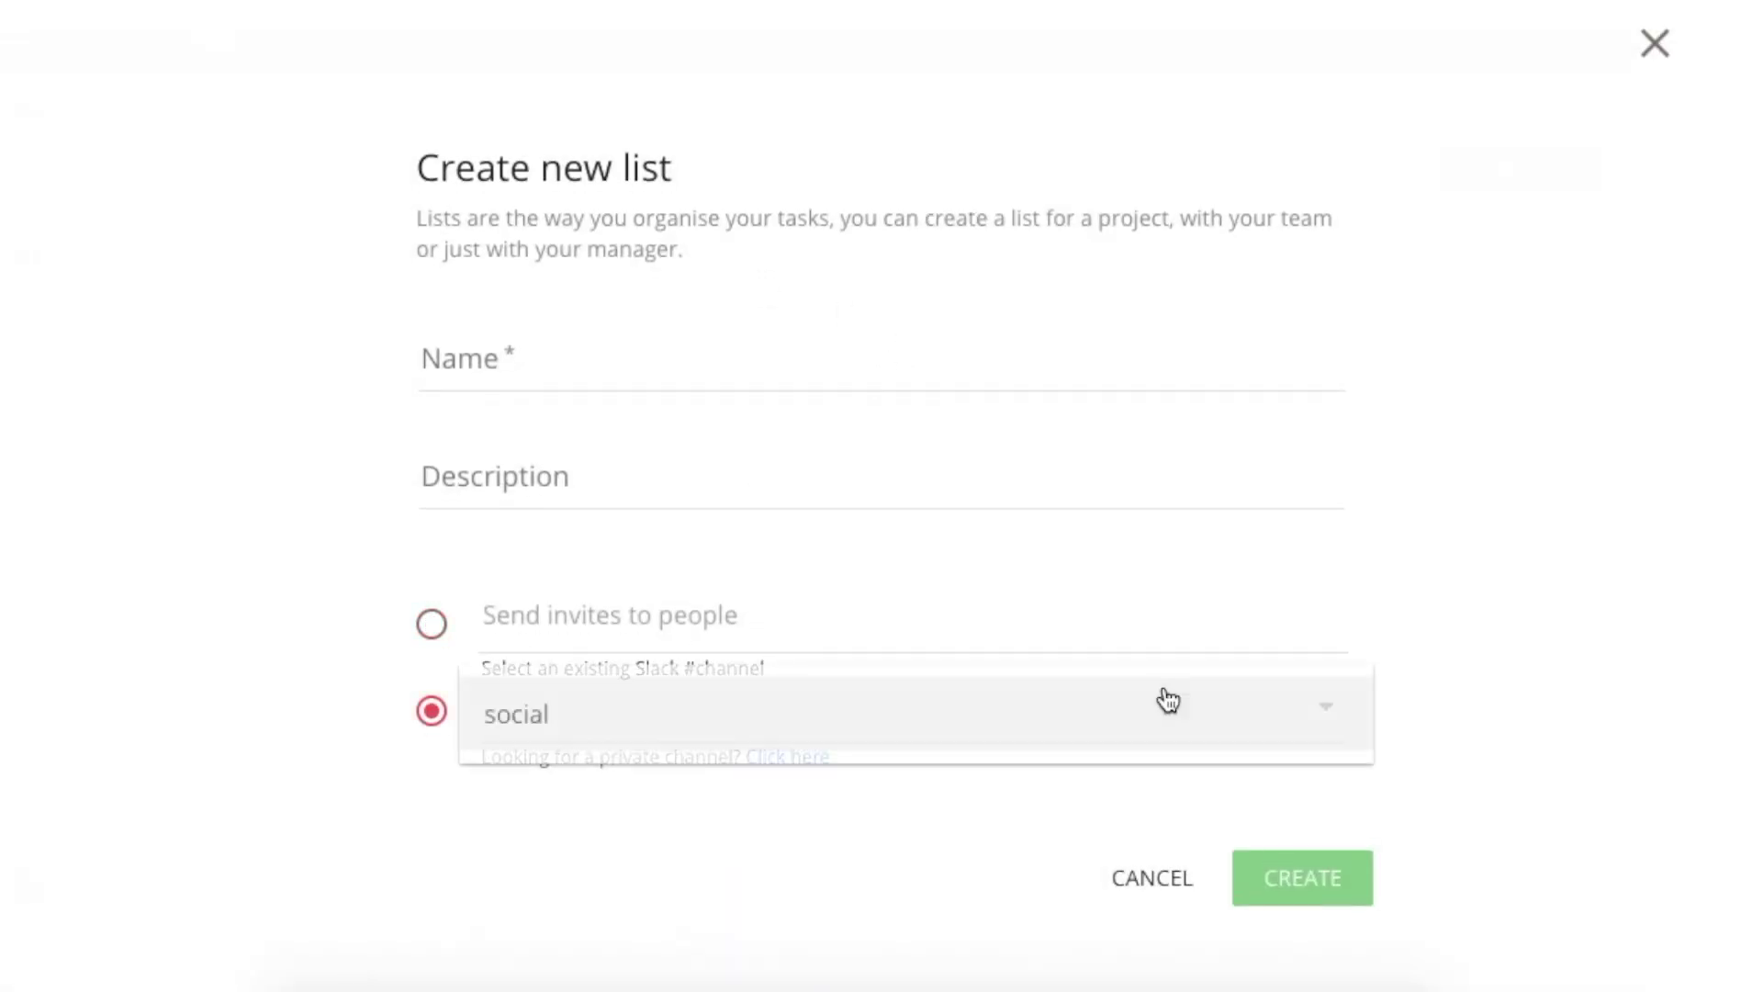
{"action": "left_click", "coordinate": [917, 715]}
{"action": "left_click", "coordinate": [622, 370]}
{"action": "type", "text": "Social E"}
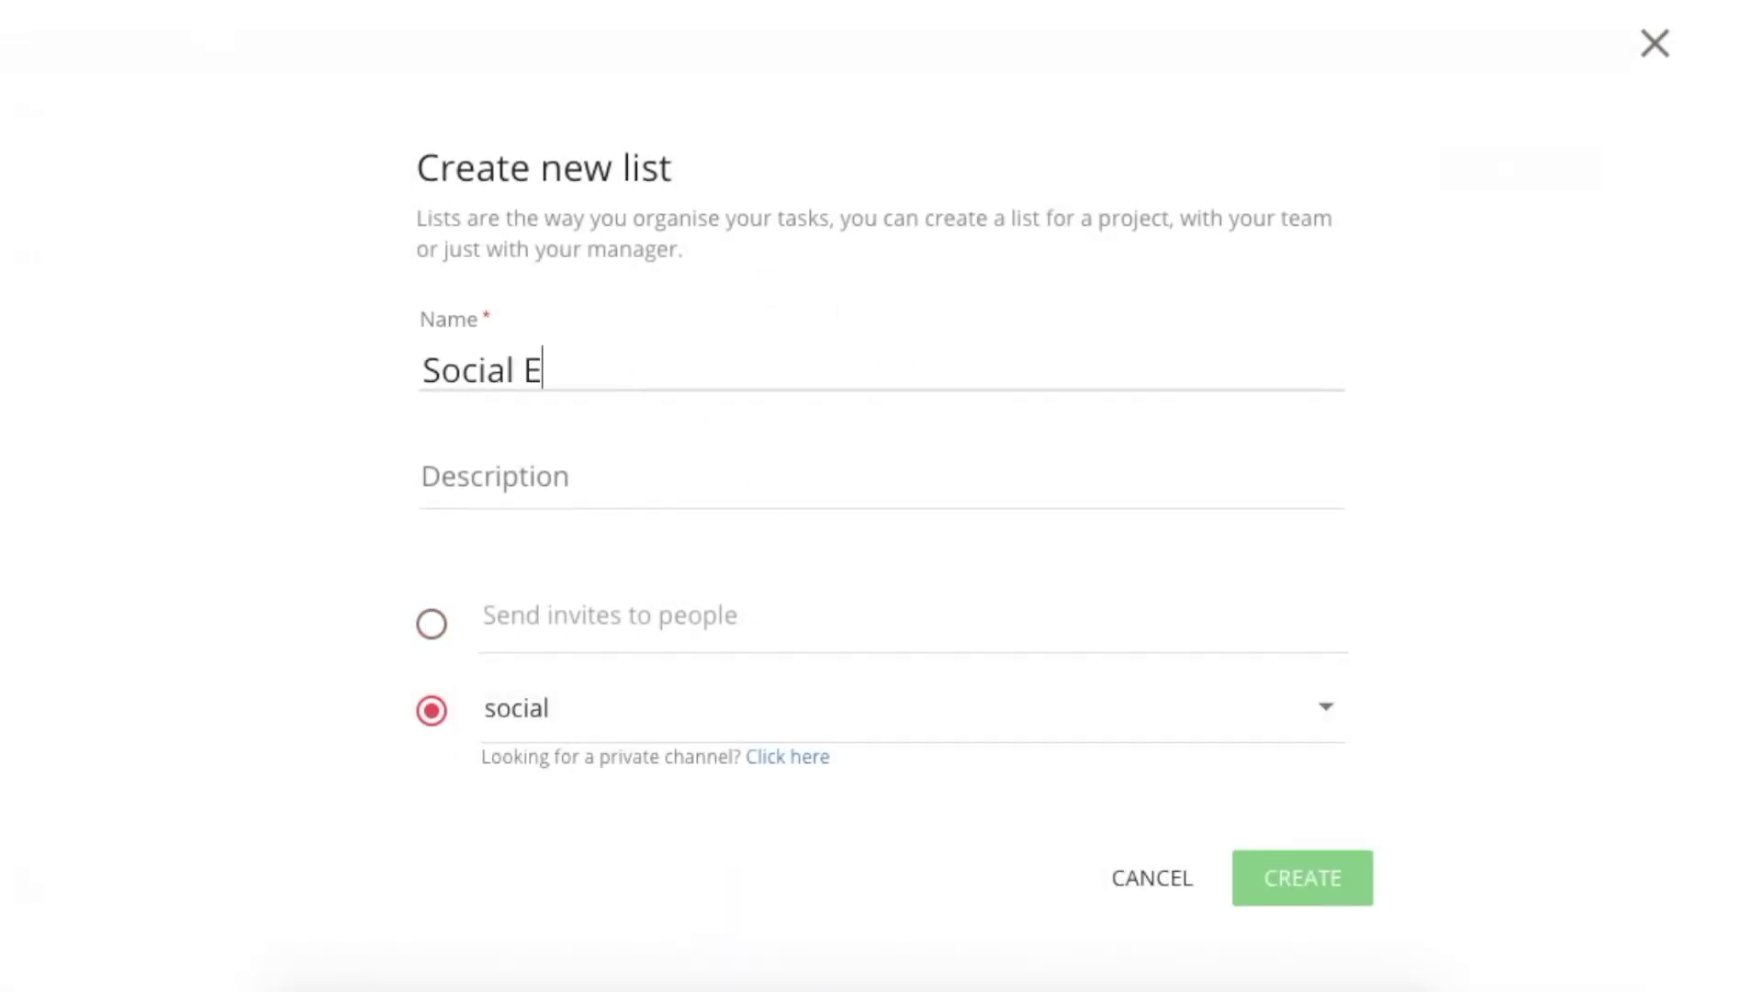
{"action": "type", "text": "vents"}
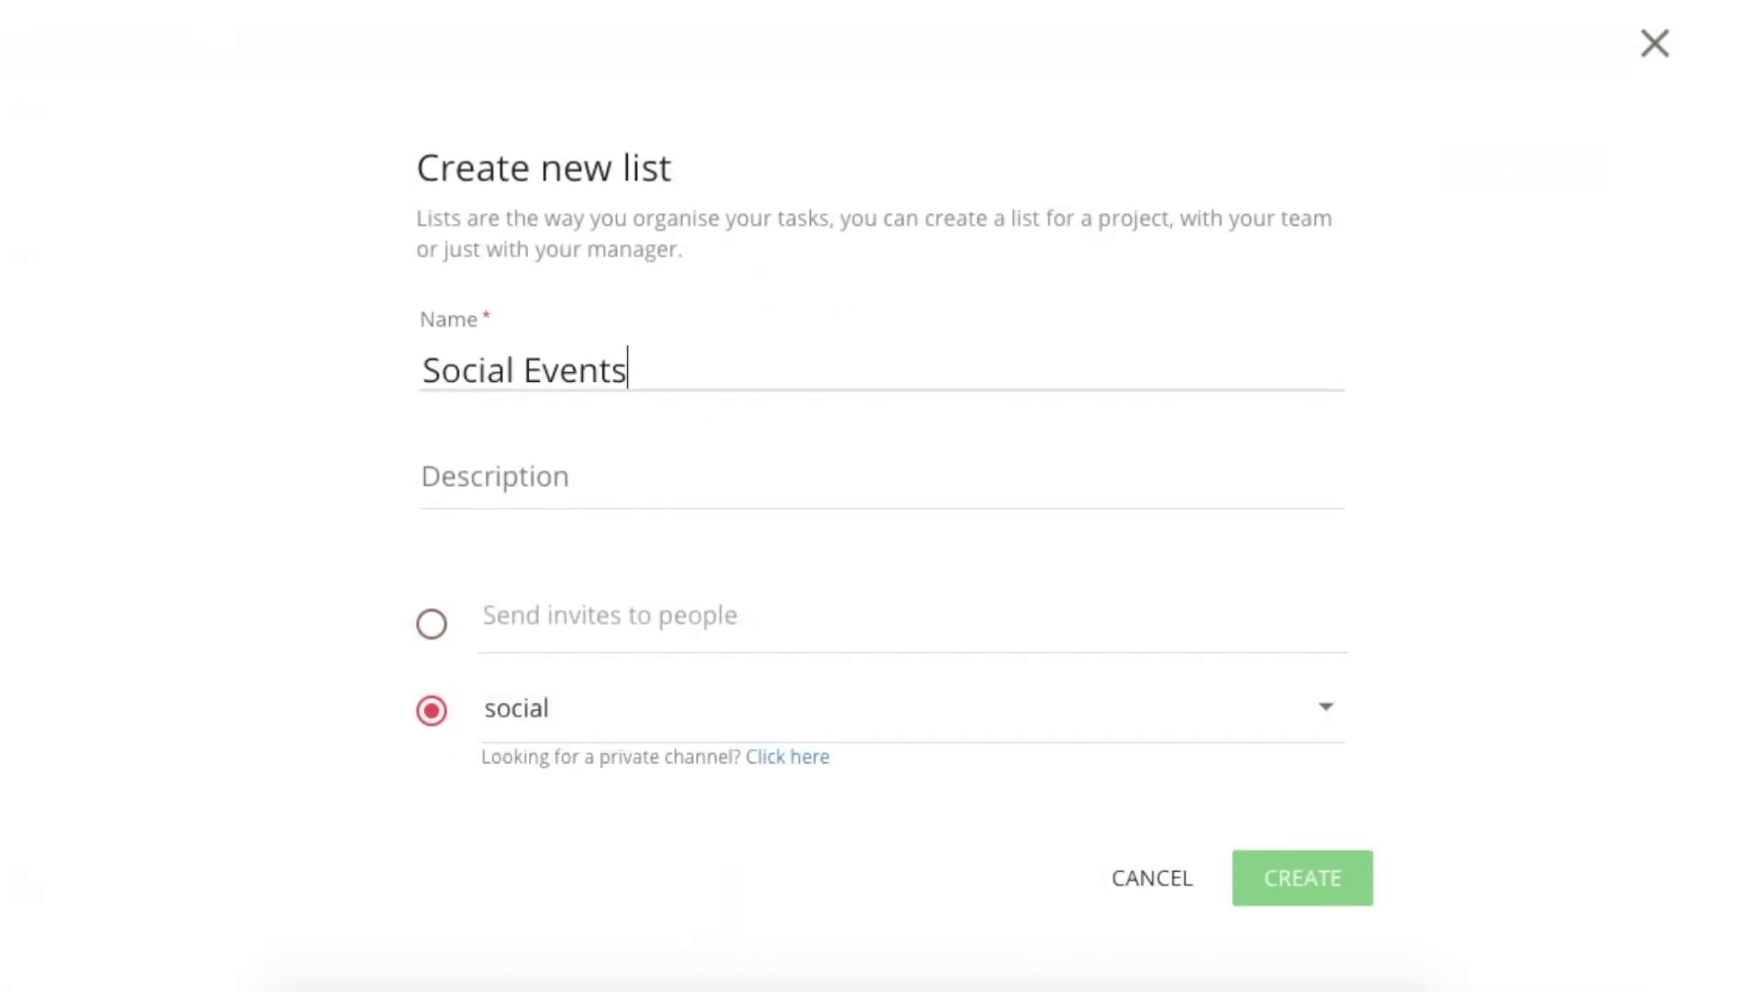
{"action": "left_click", "coordinate": [1282, 880]}
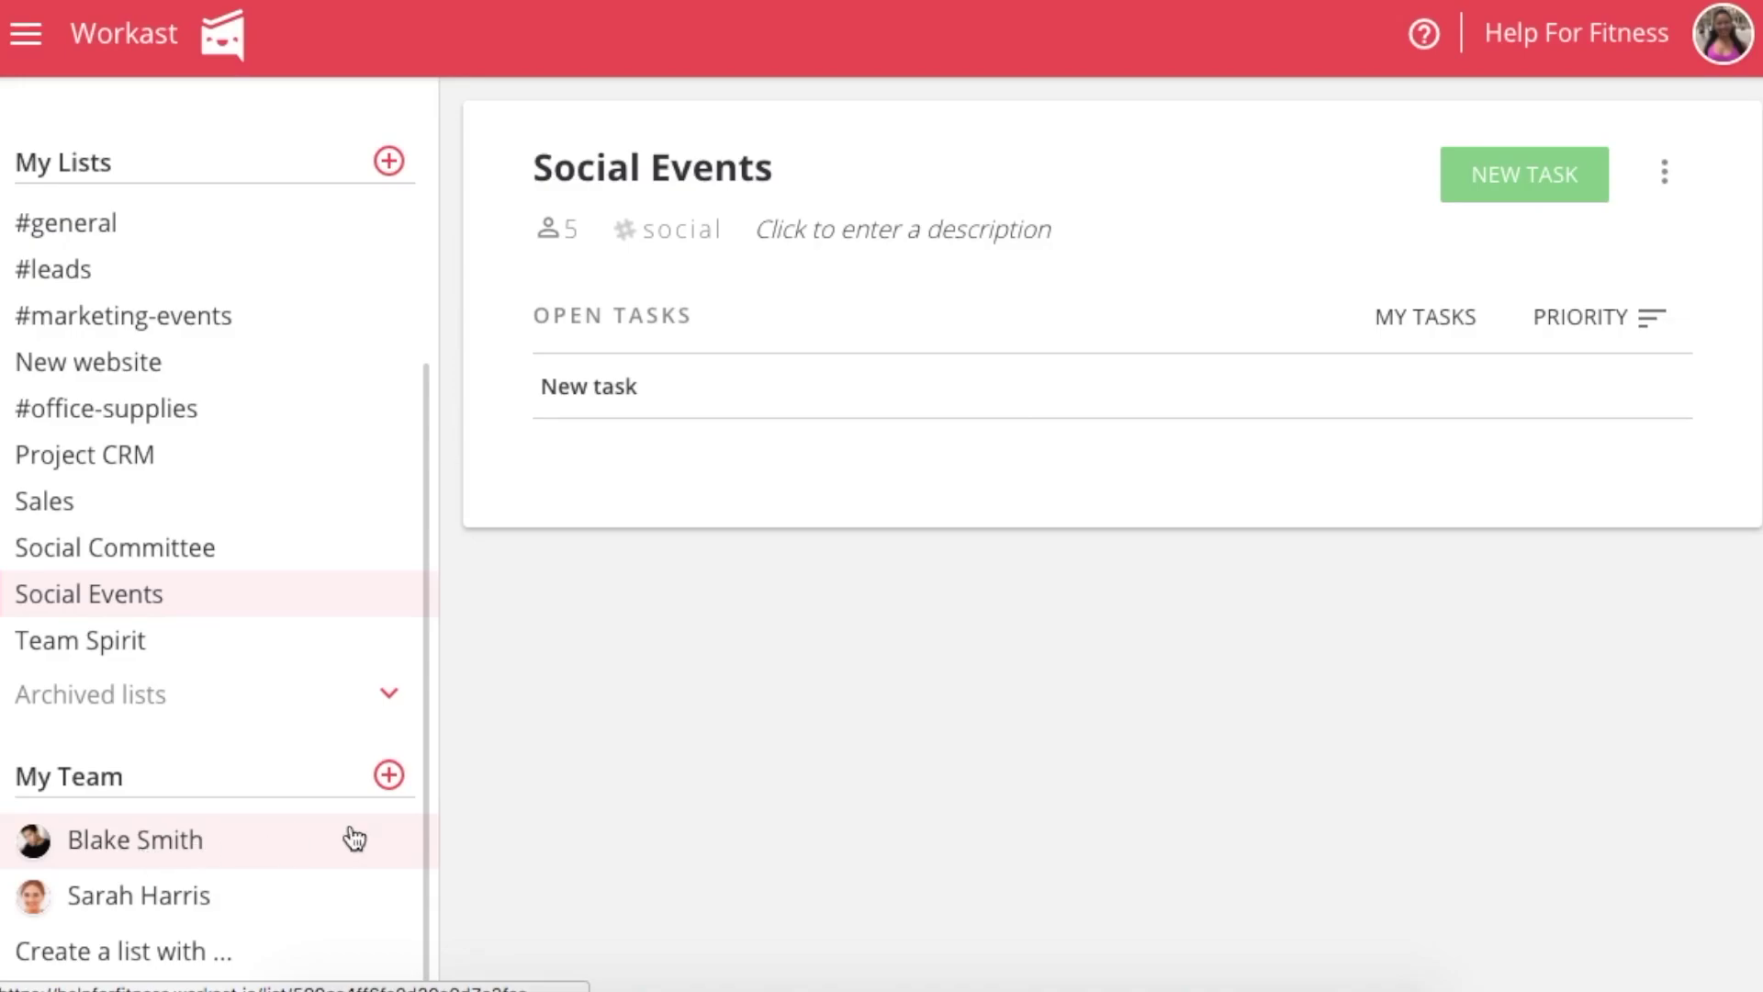
Step: View a teammate's task page, then add another user to My Team from the search list
{"action": "left_click", "coordinate": [347, 837]}
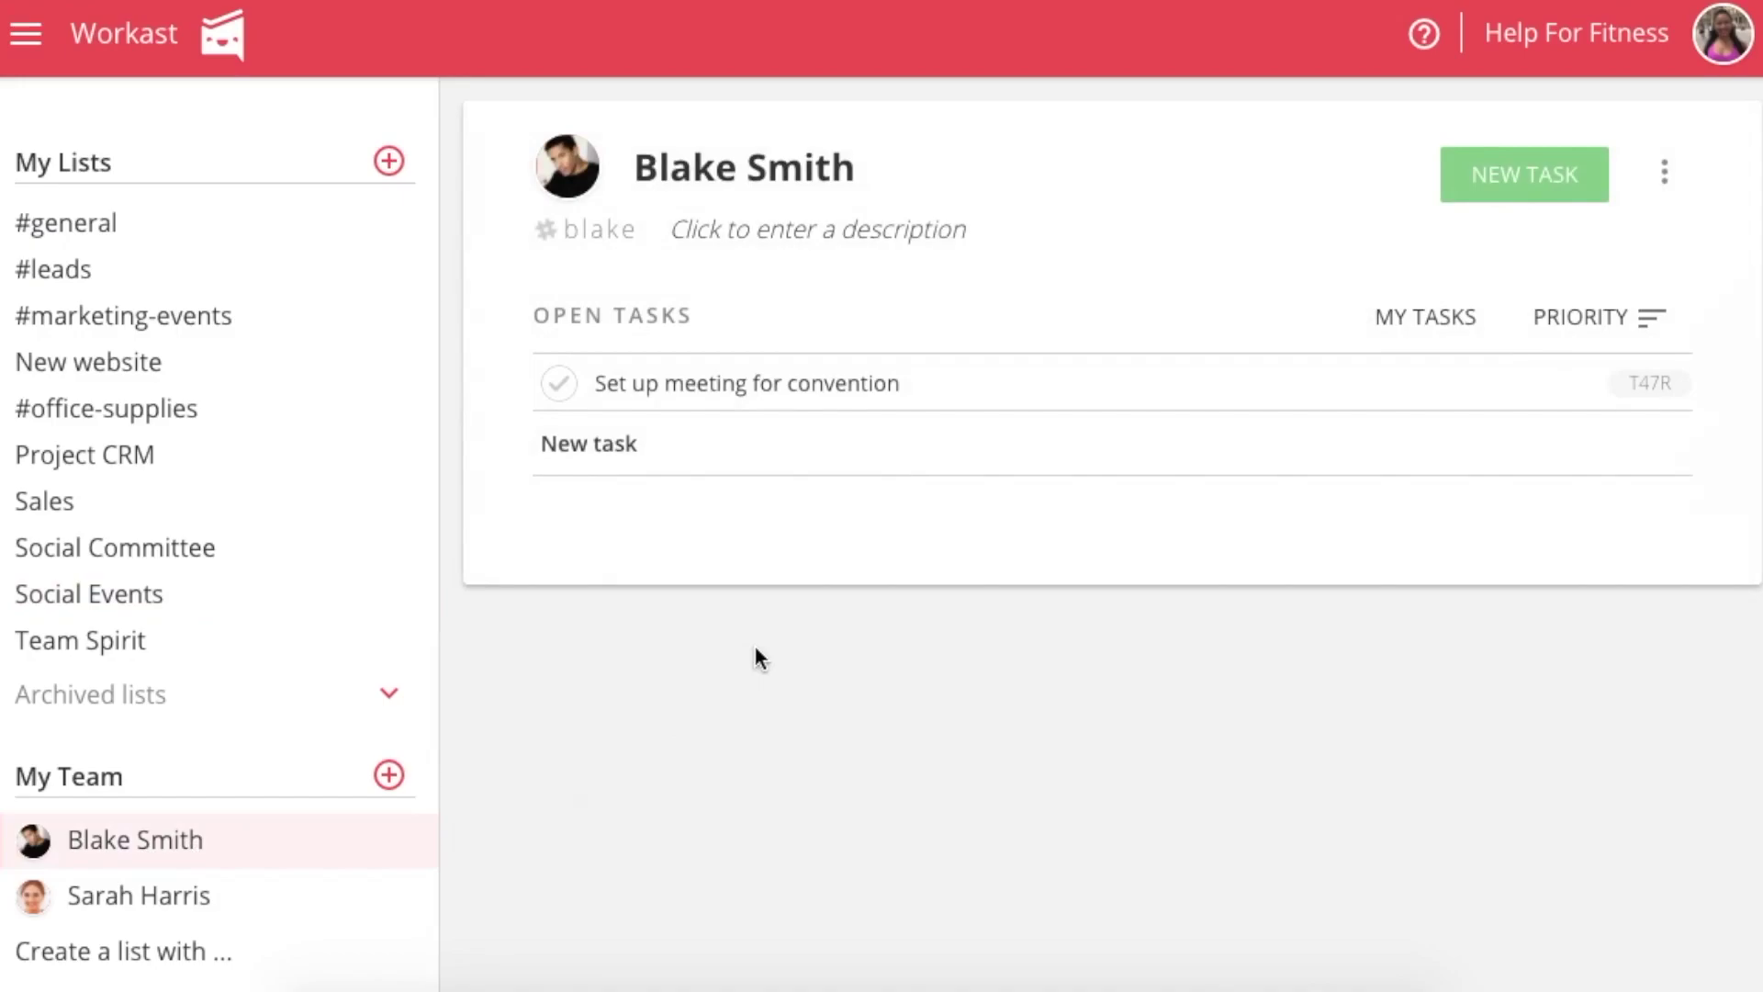
{"action": "left_click", "coordinate": [390, 778]}
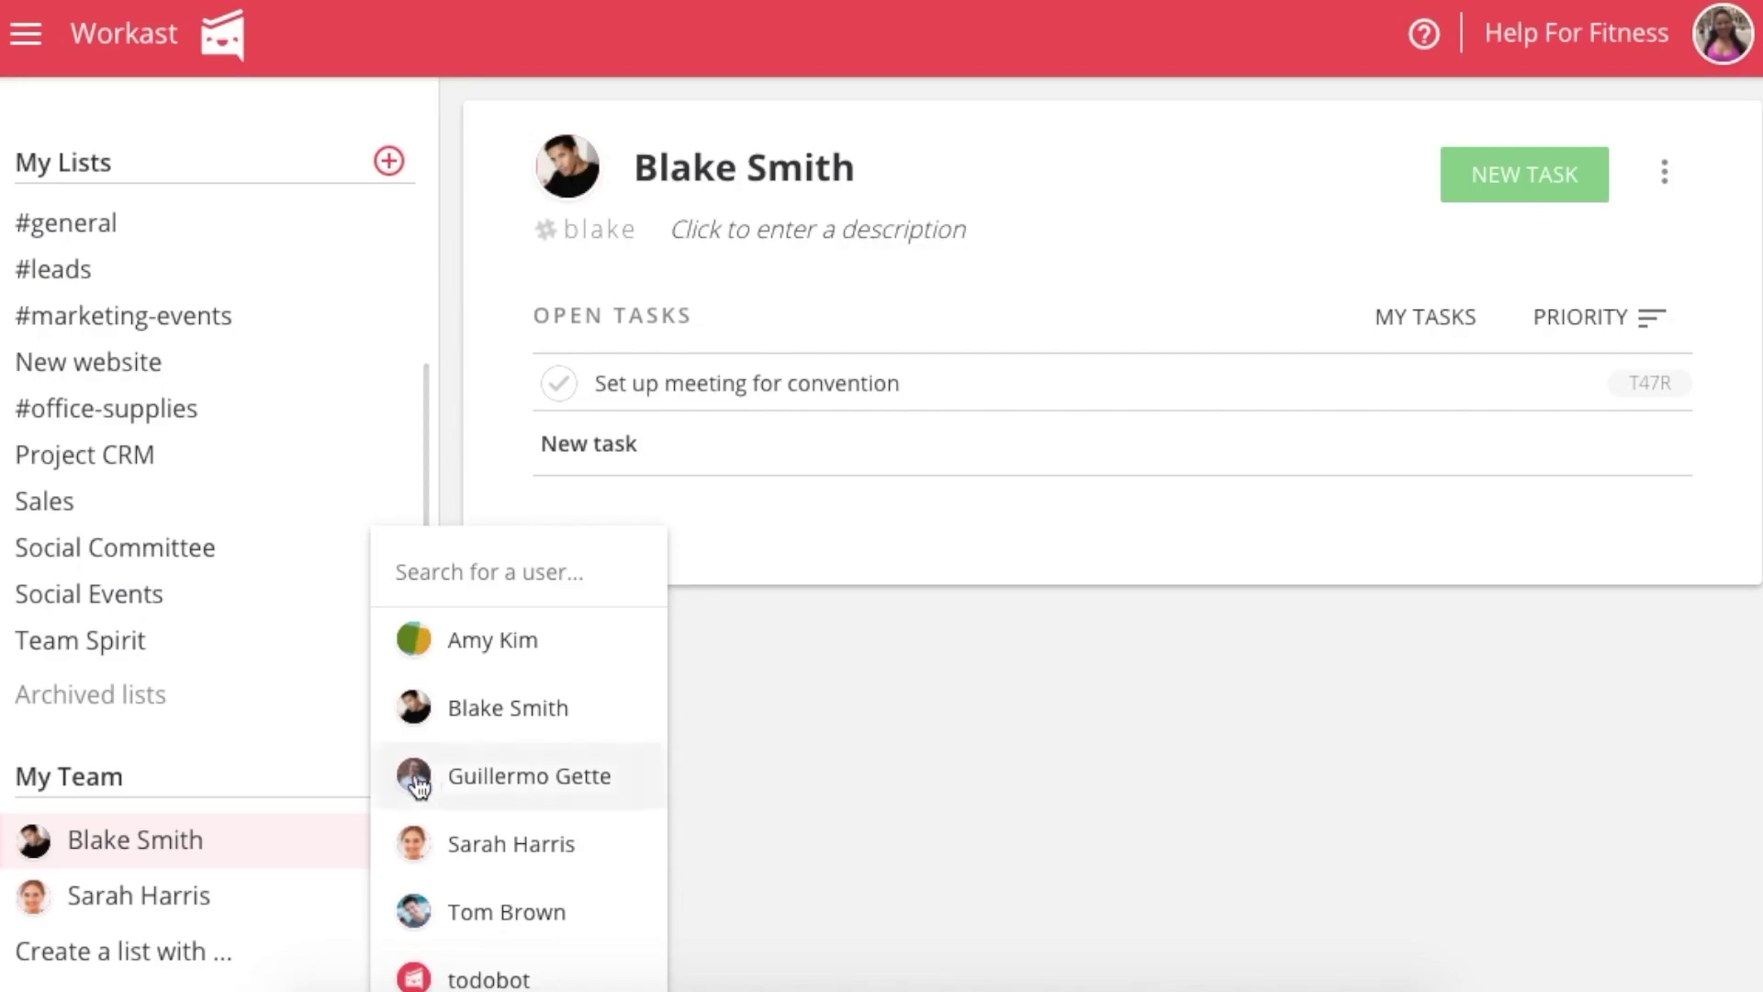
{"action": "left_click", "coordinate": [572, 778]}
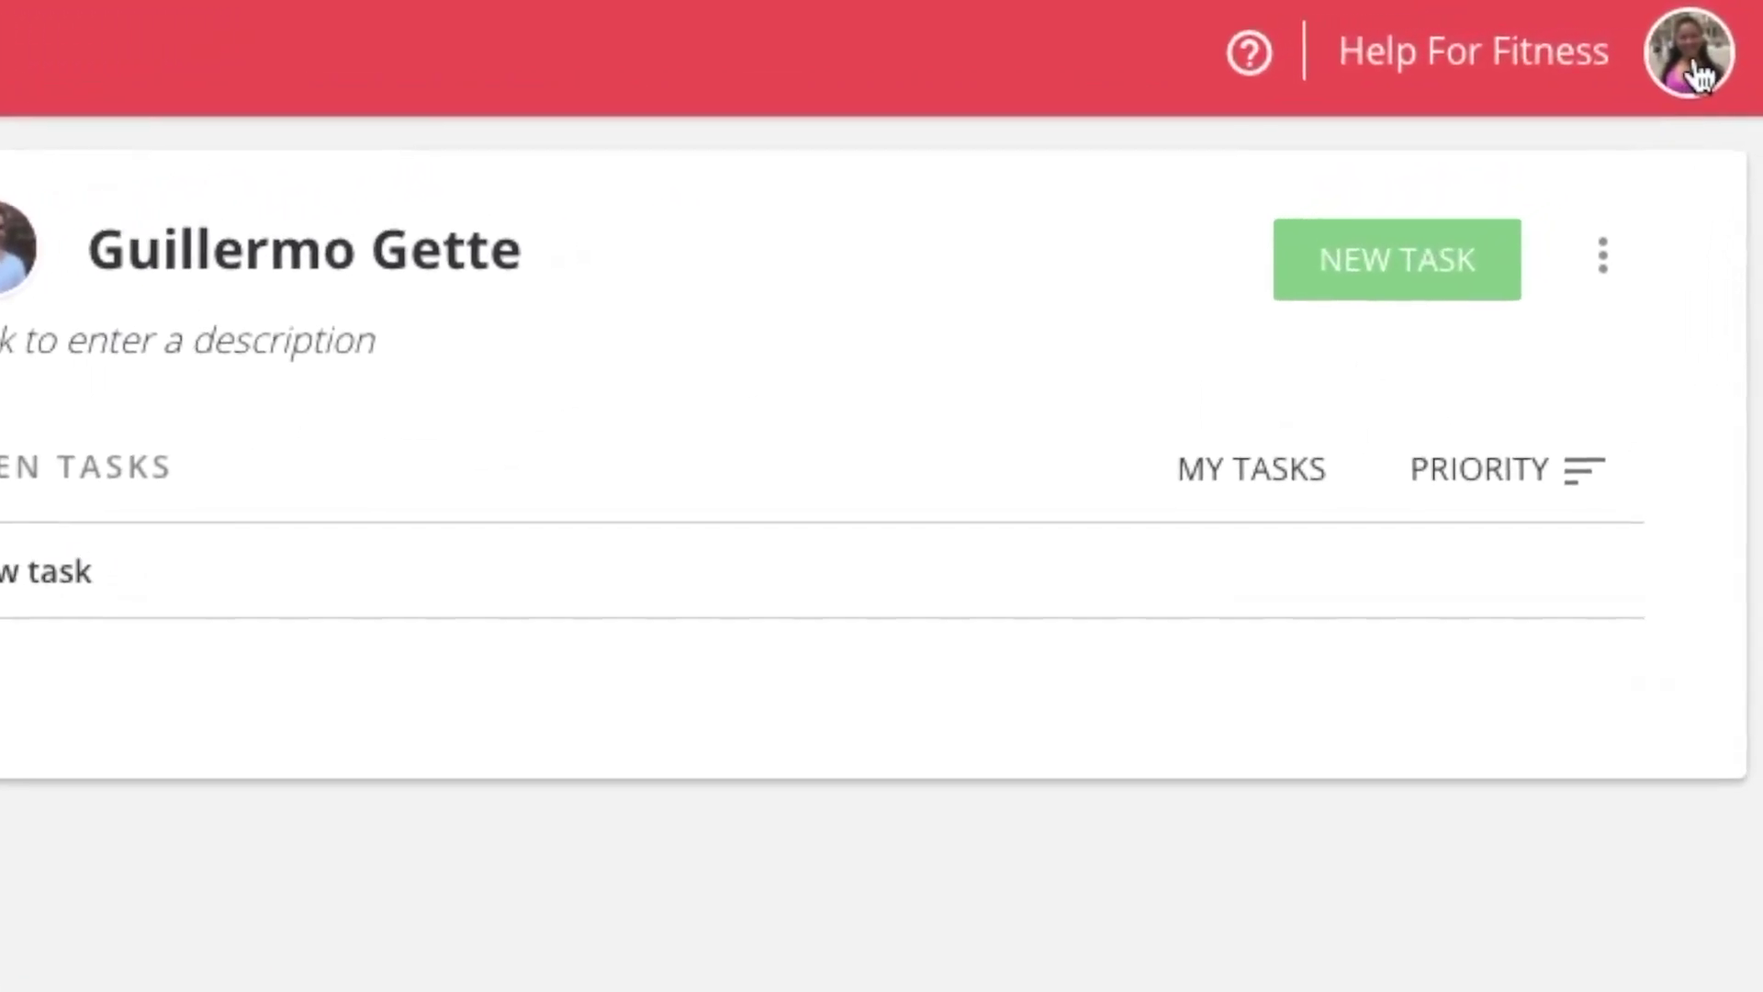
{"action": "left_click", "coordinate": [1694, 66]}
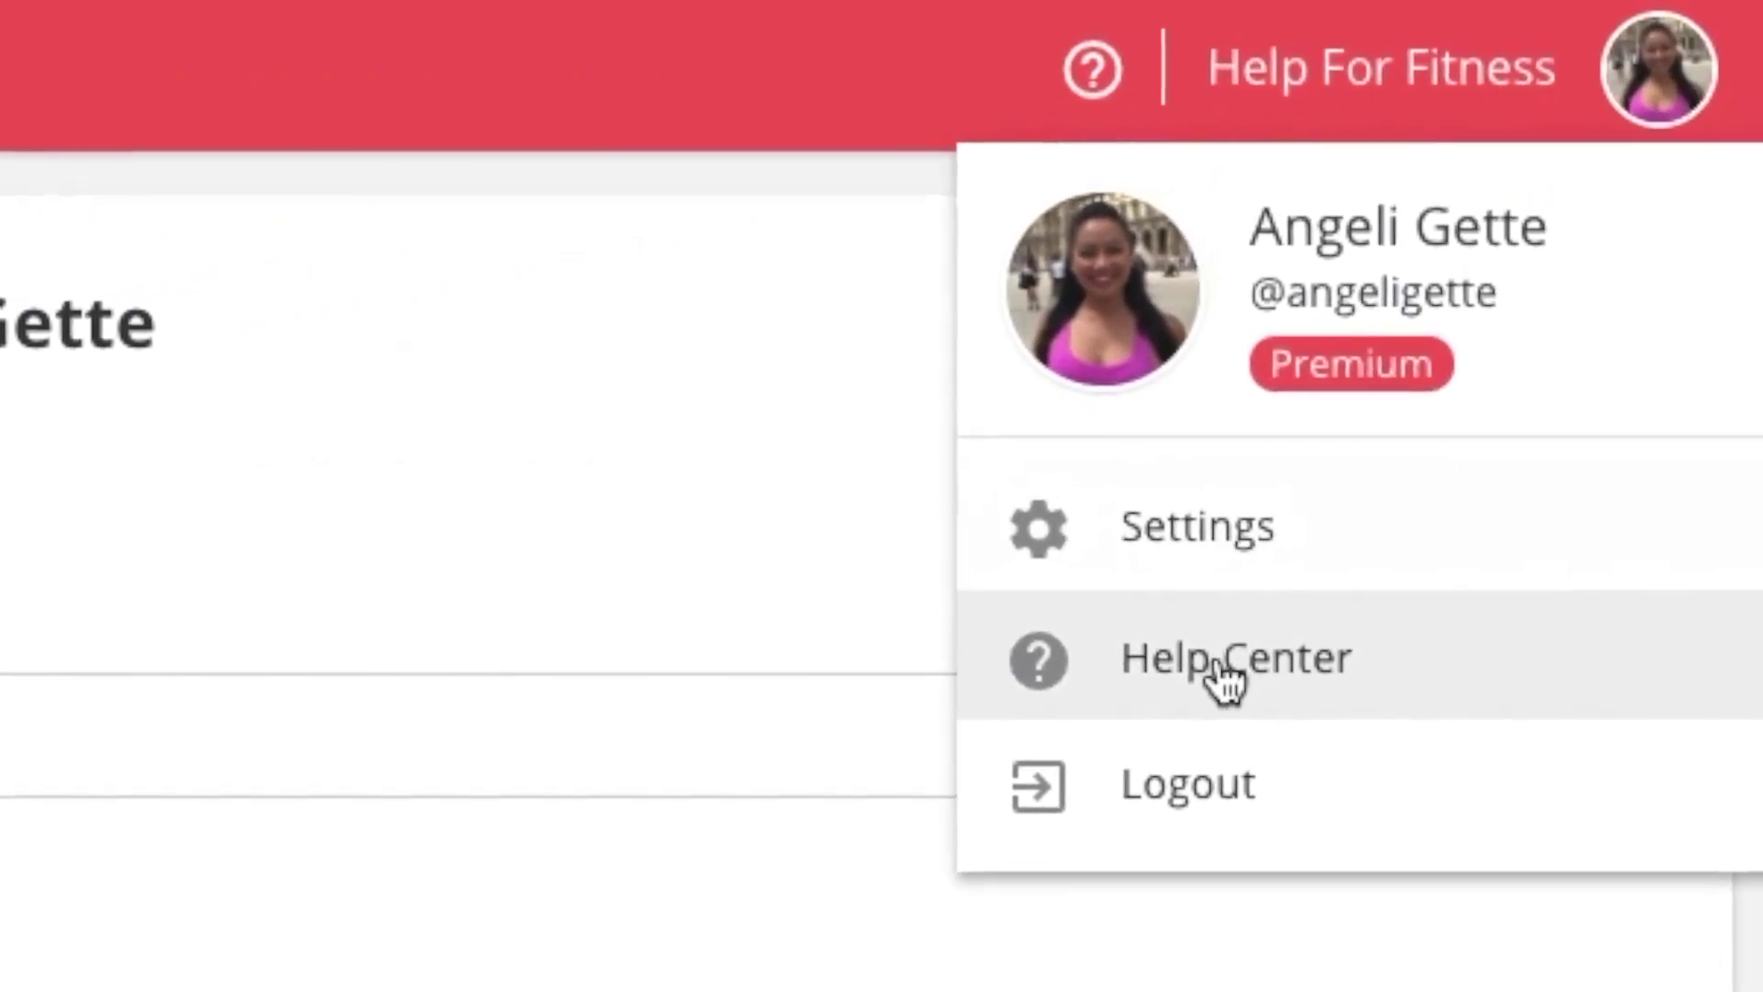
Step: Open the Help Center's 'Submit a request' form and scroll down through its fields
{"action": "left_click", "coordinate": [1226, 678]}
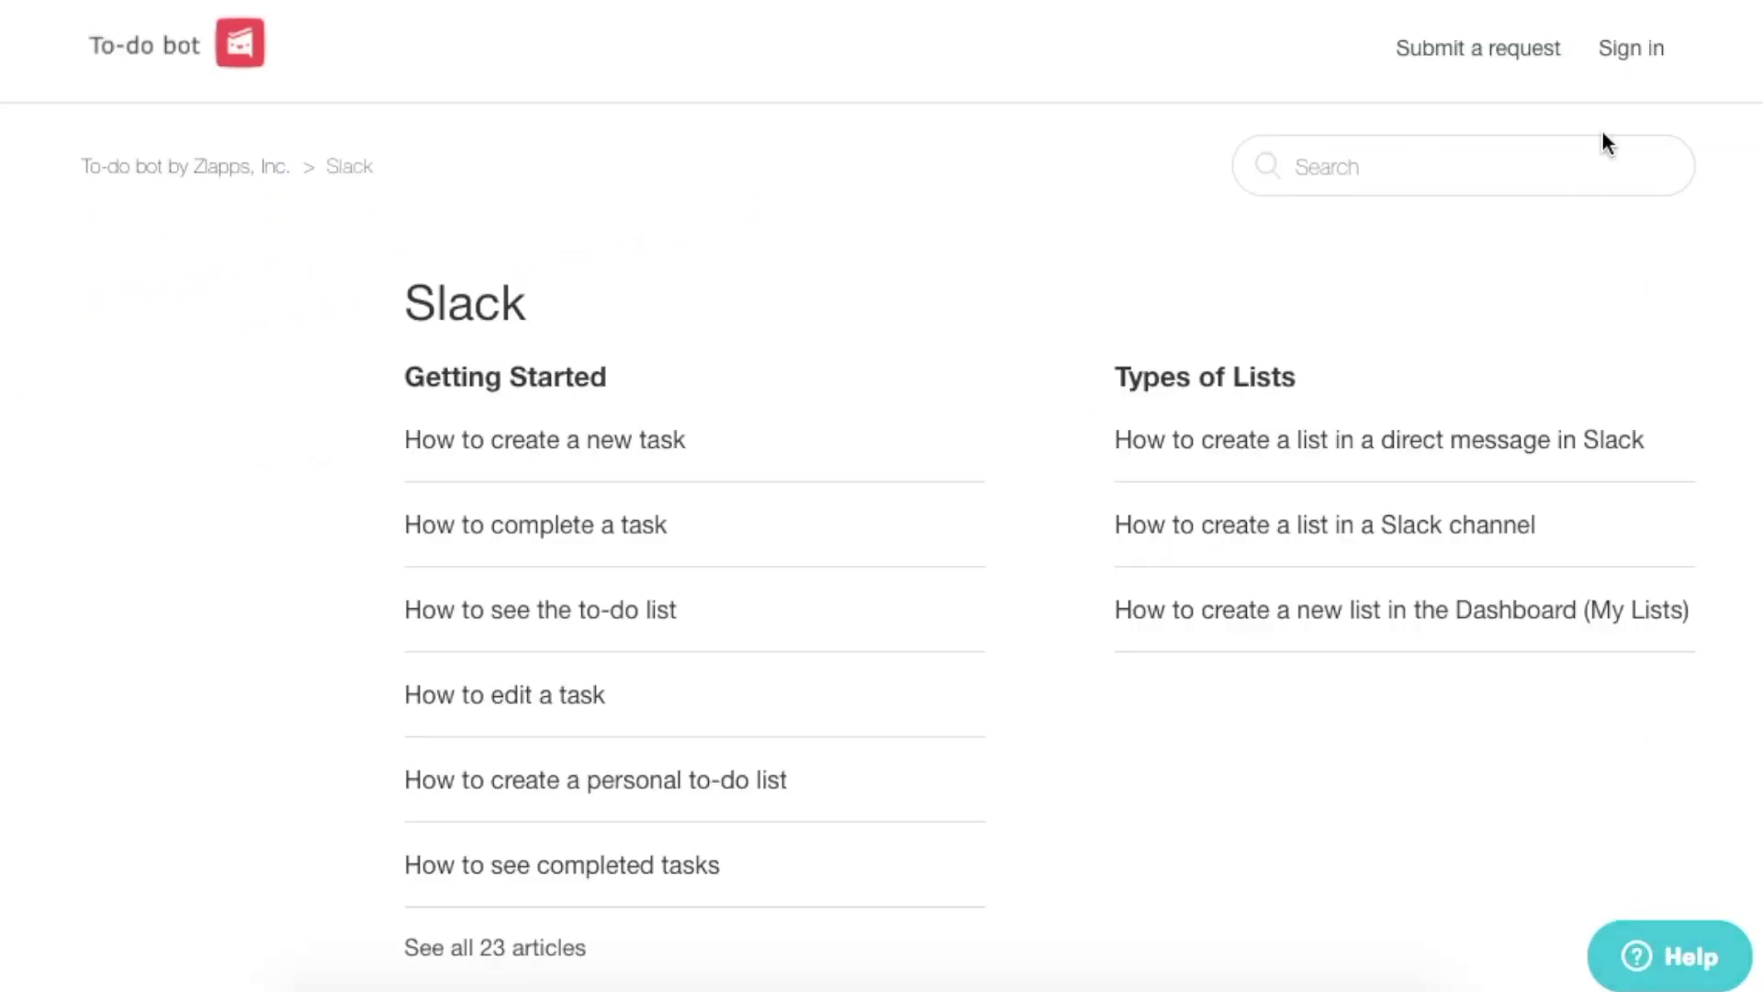
{"action": "left_click", "coordinate": [1481, 50]}
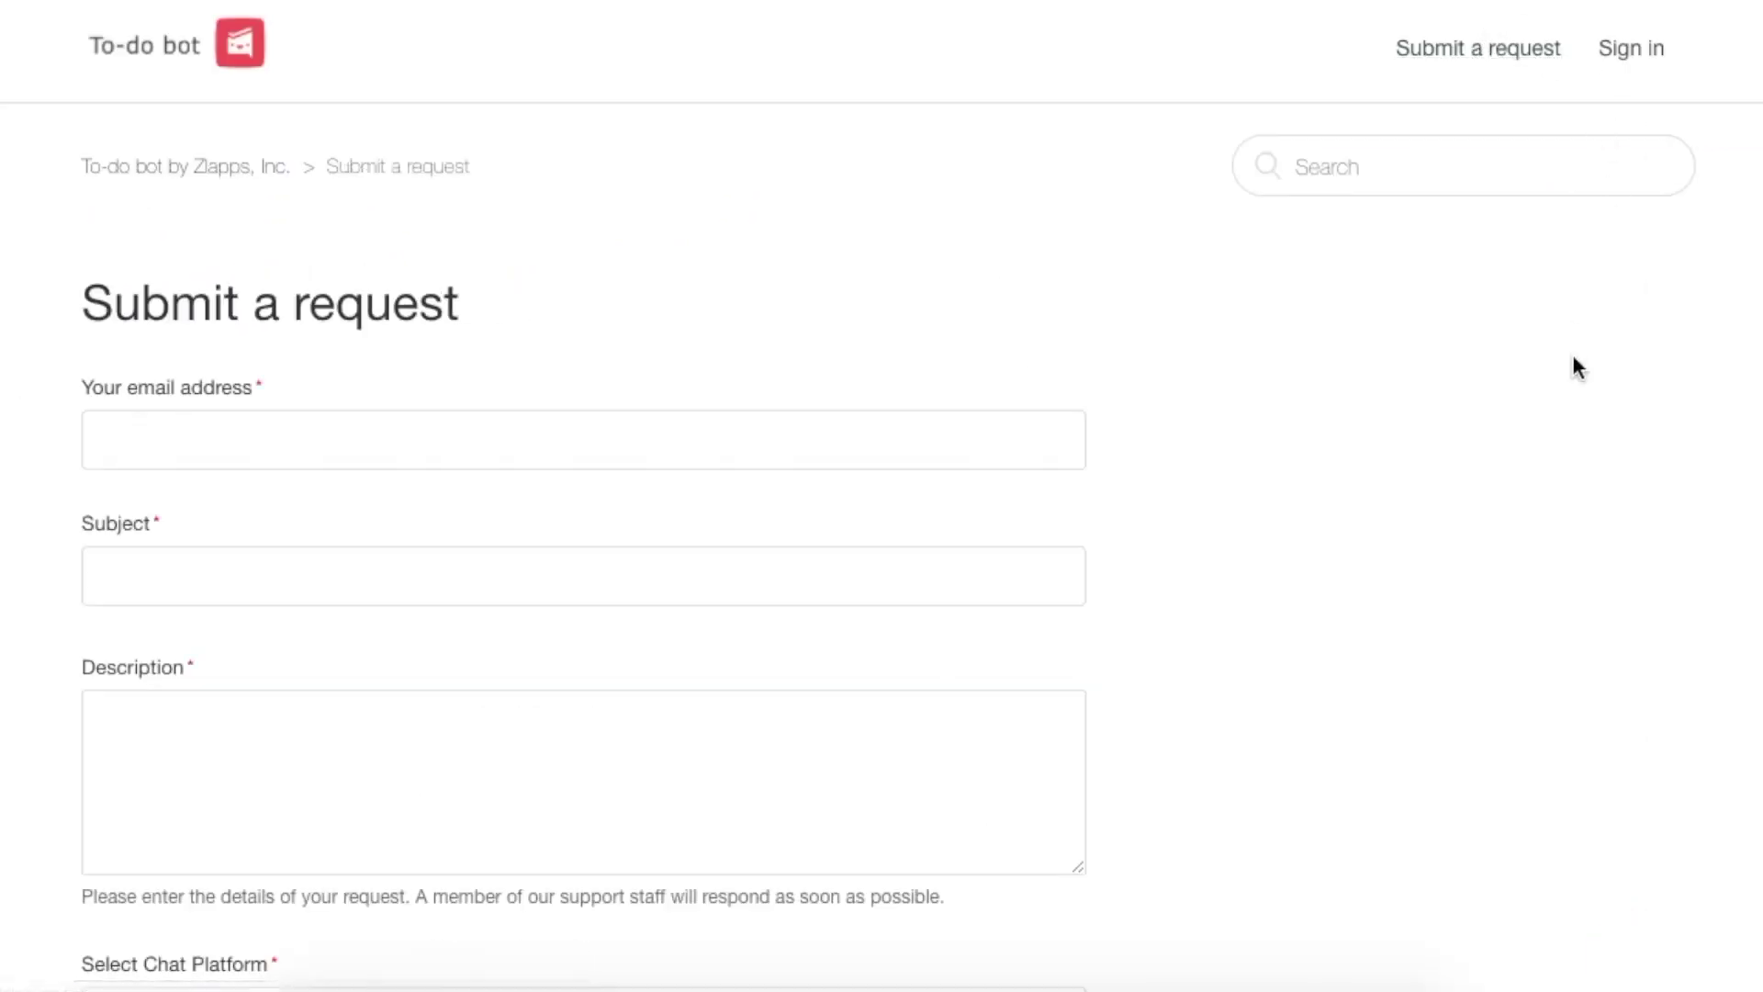
{"action": "scroll", "coordinate": [1613, 368], "scroll_direction": "down", "scroll_amount": 7}
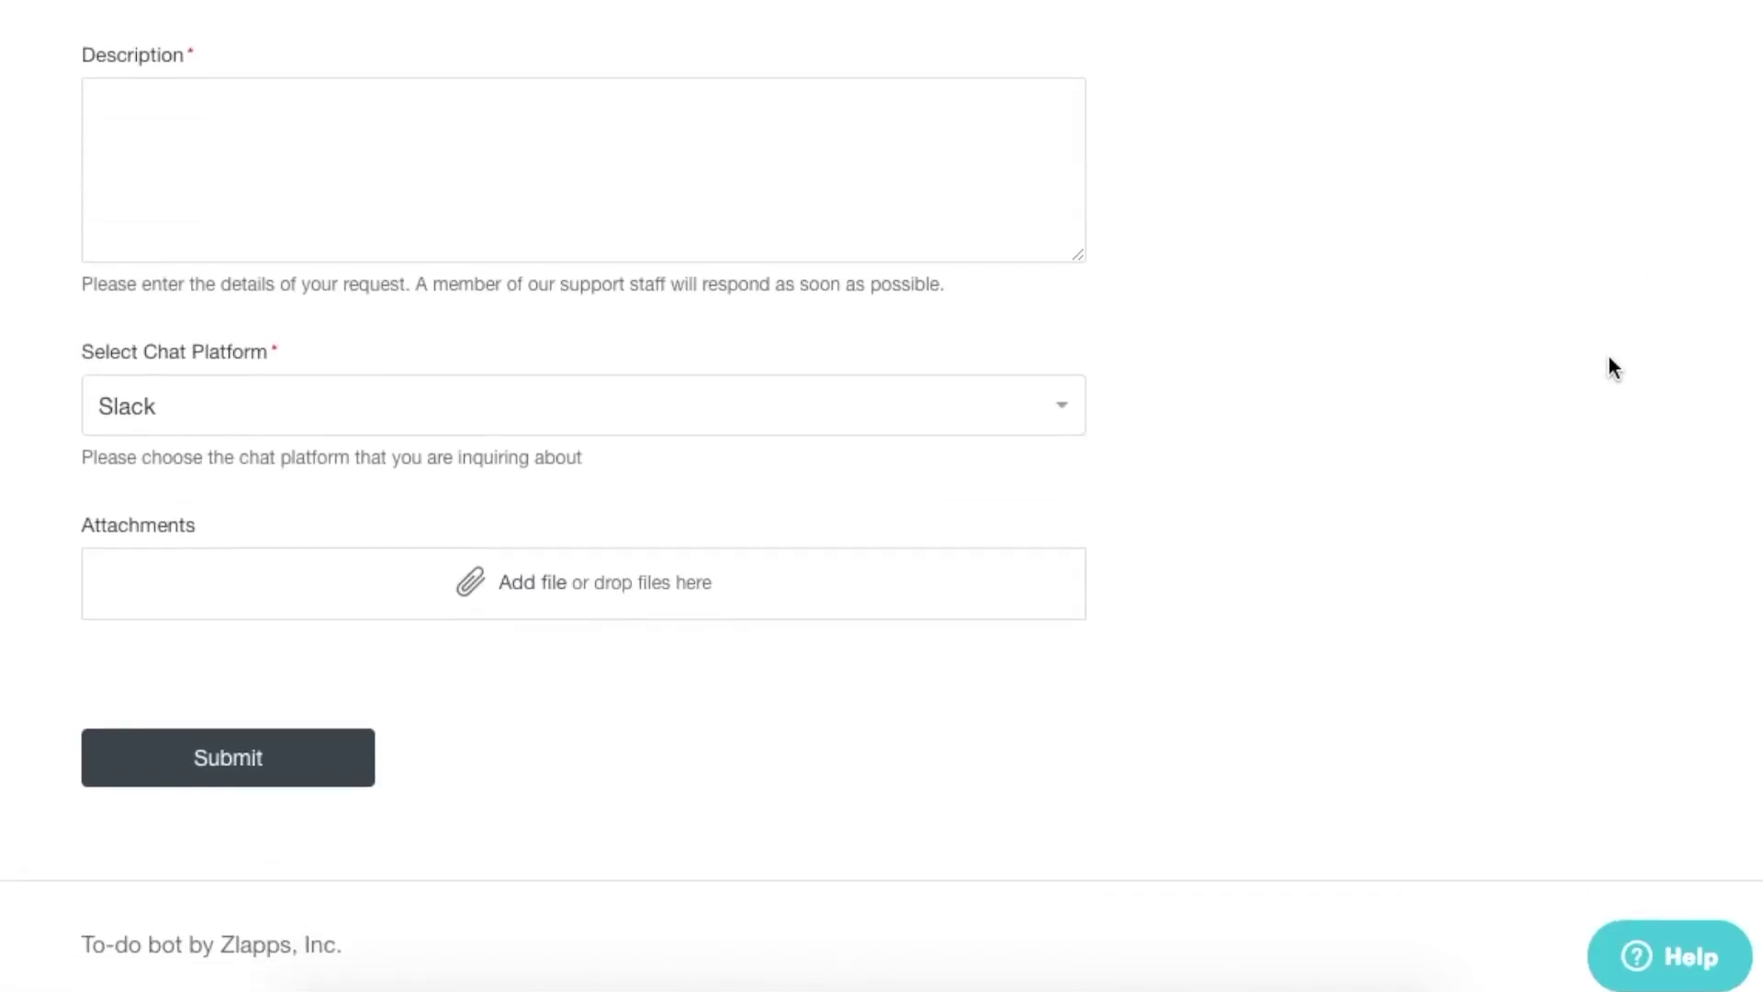